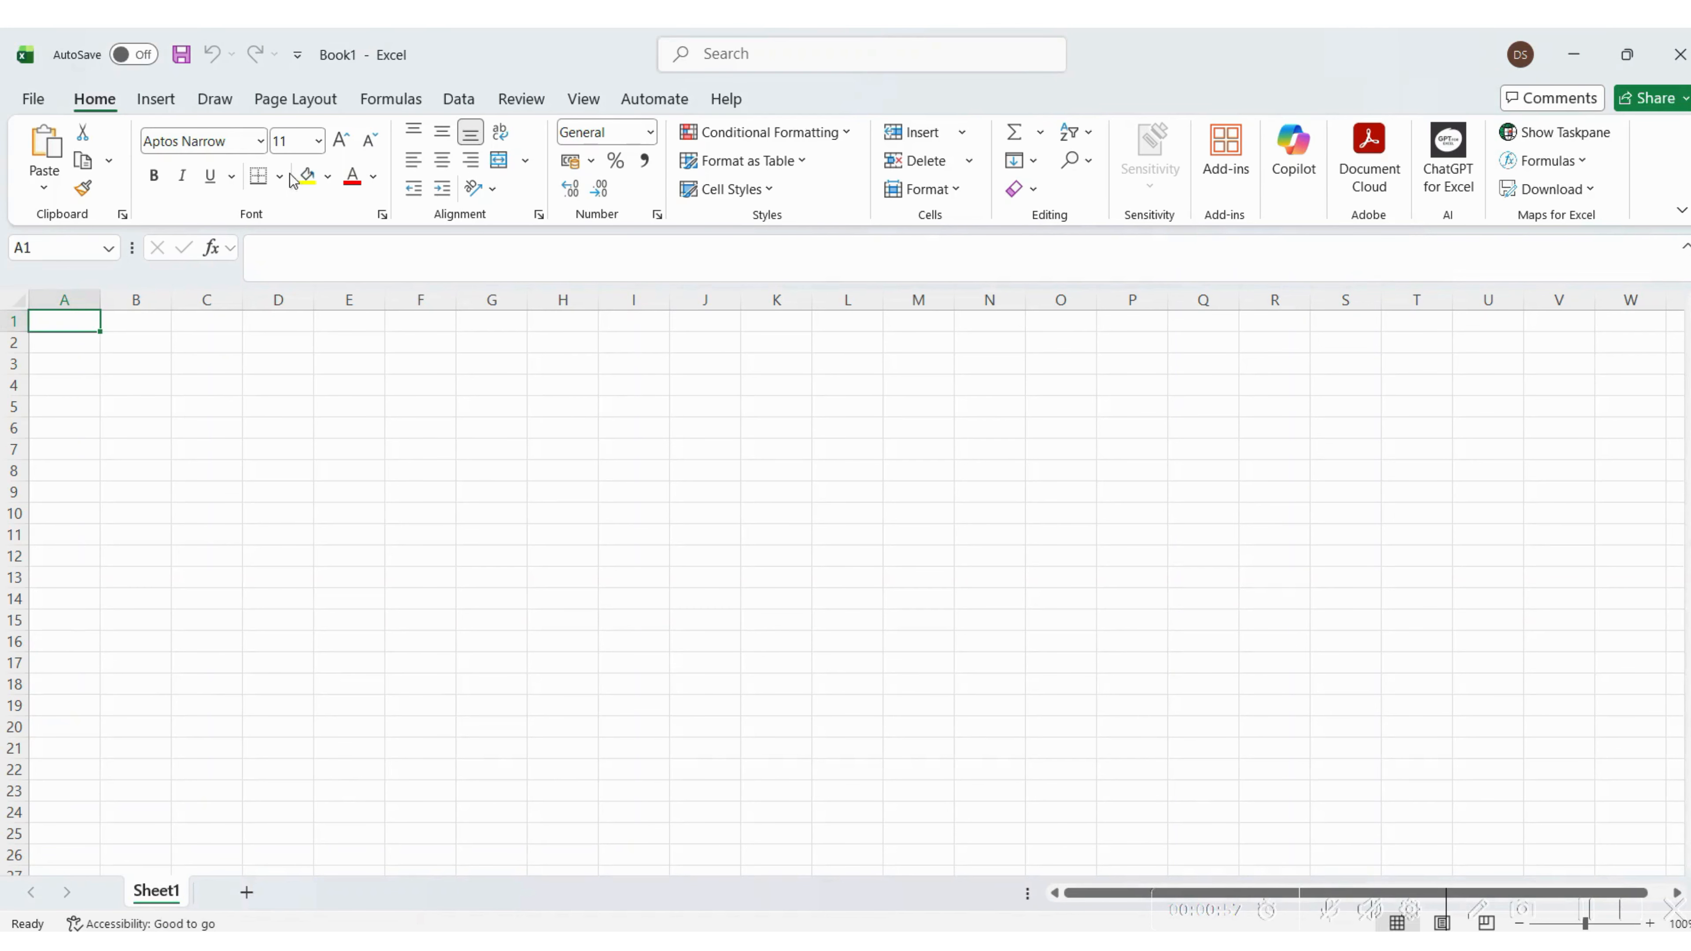
Start importing external data with Text/CSV as the data source
click(470, 103)
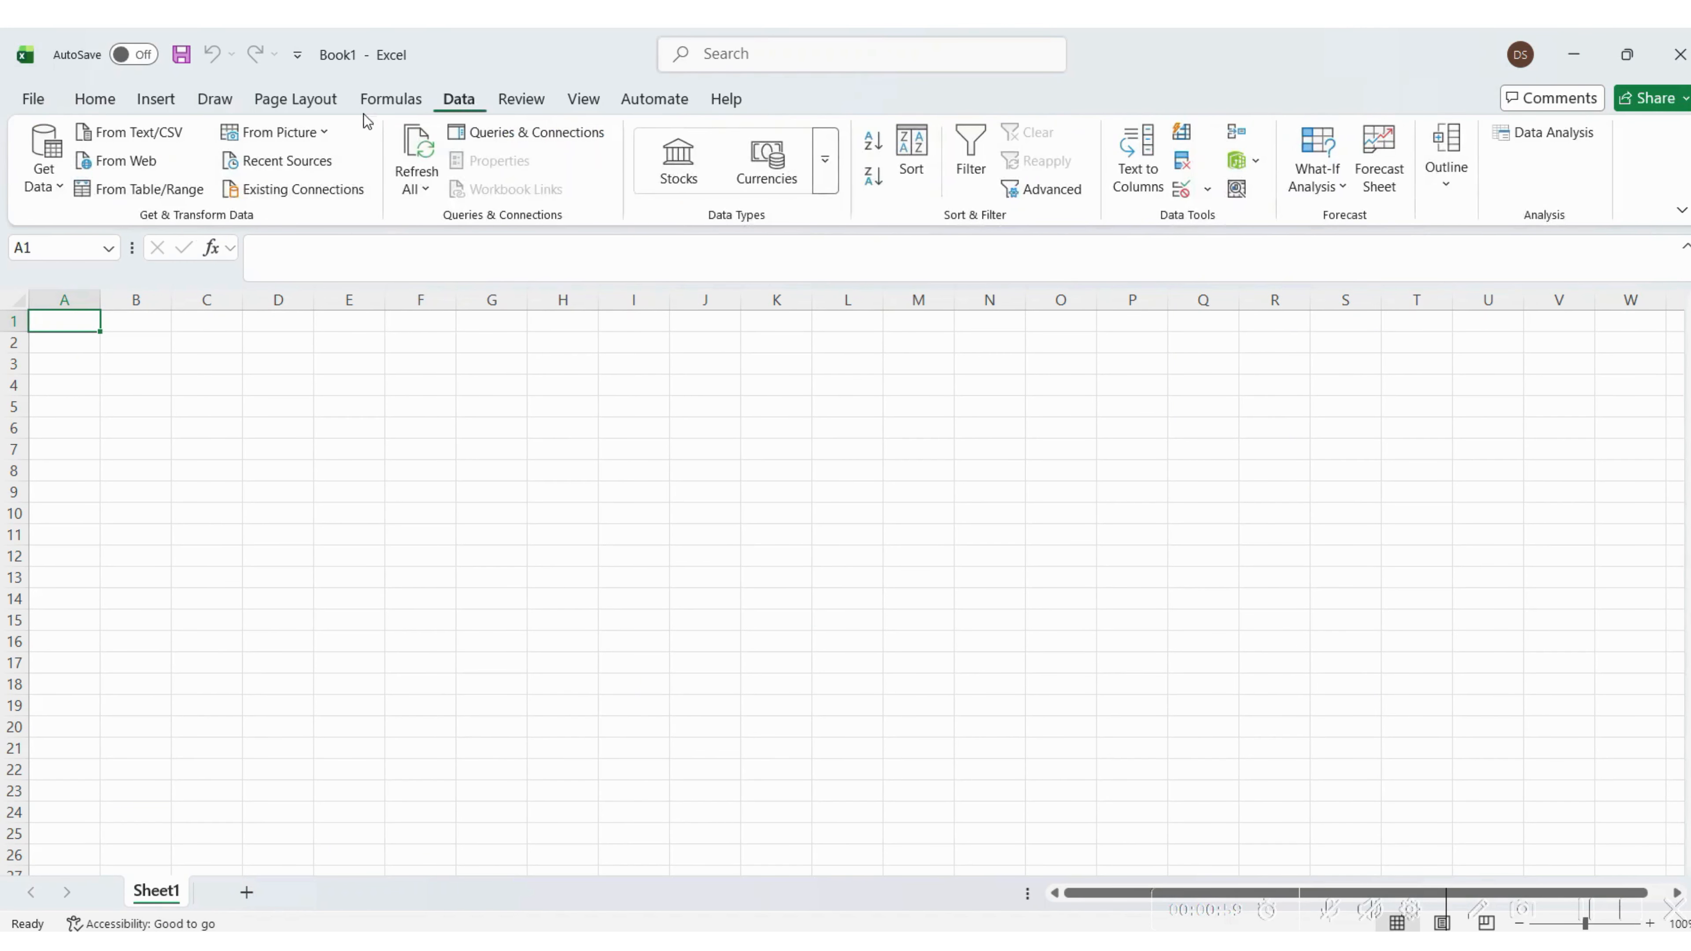
click(48, 153)
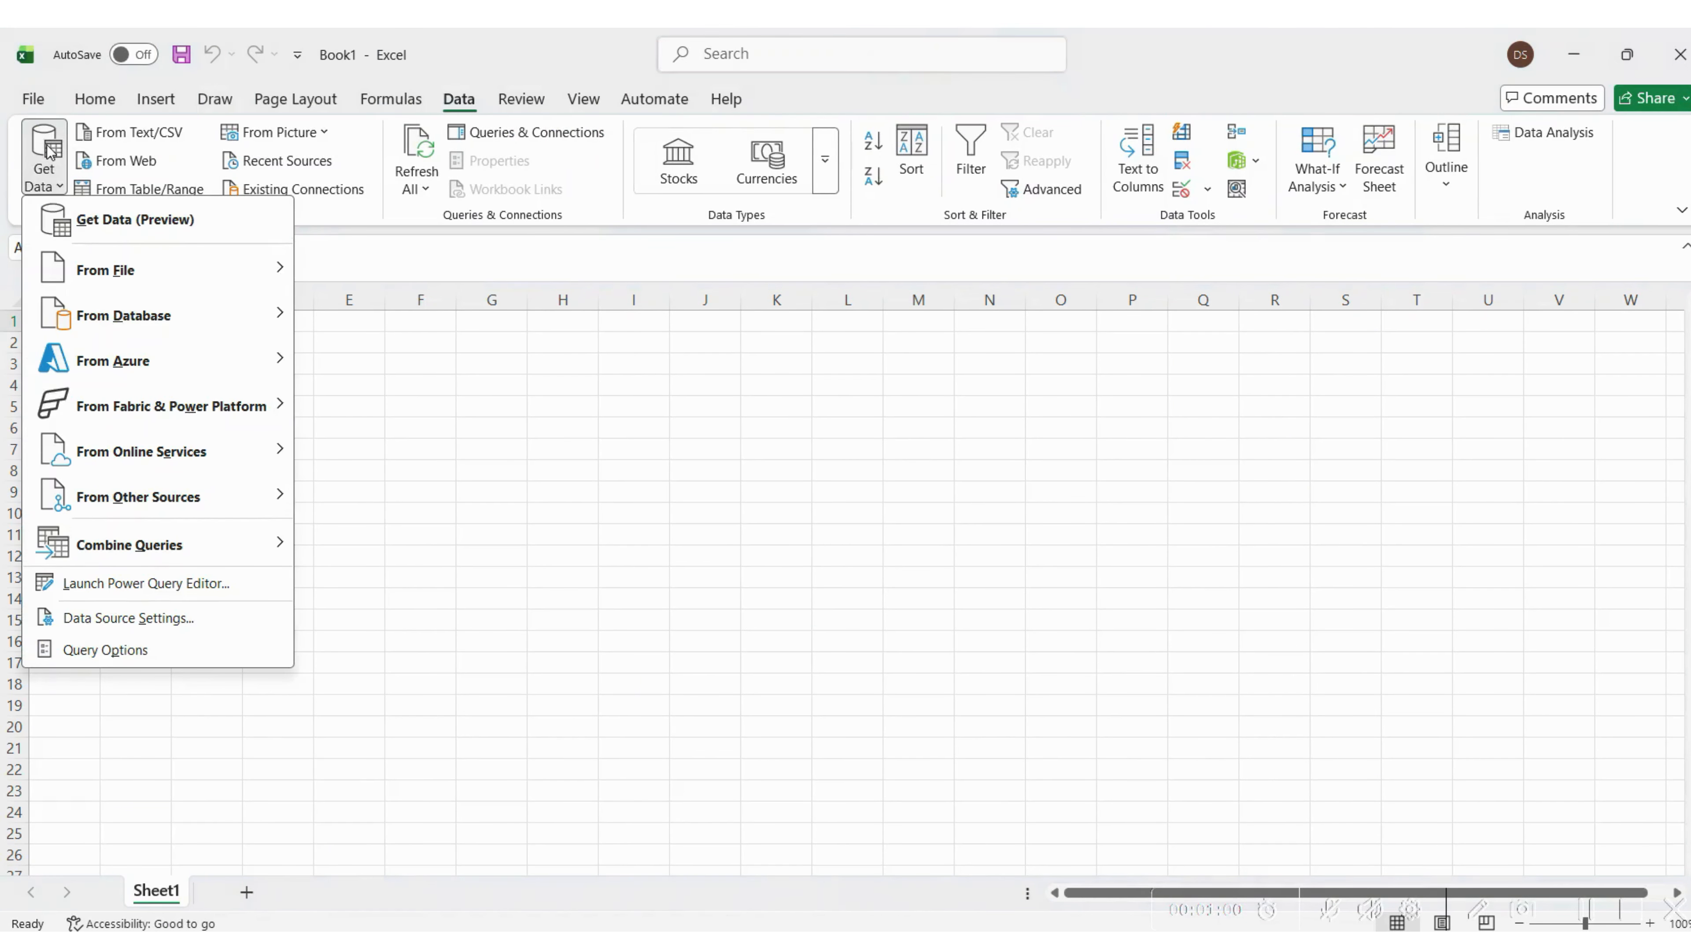
click(113, 238)
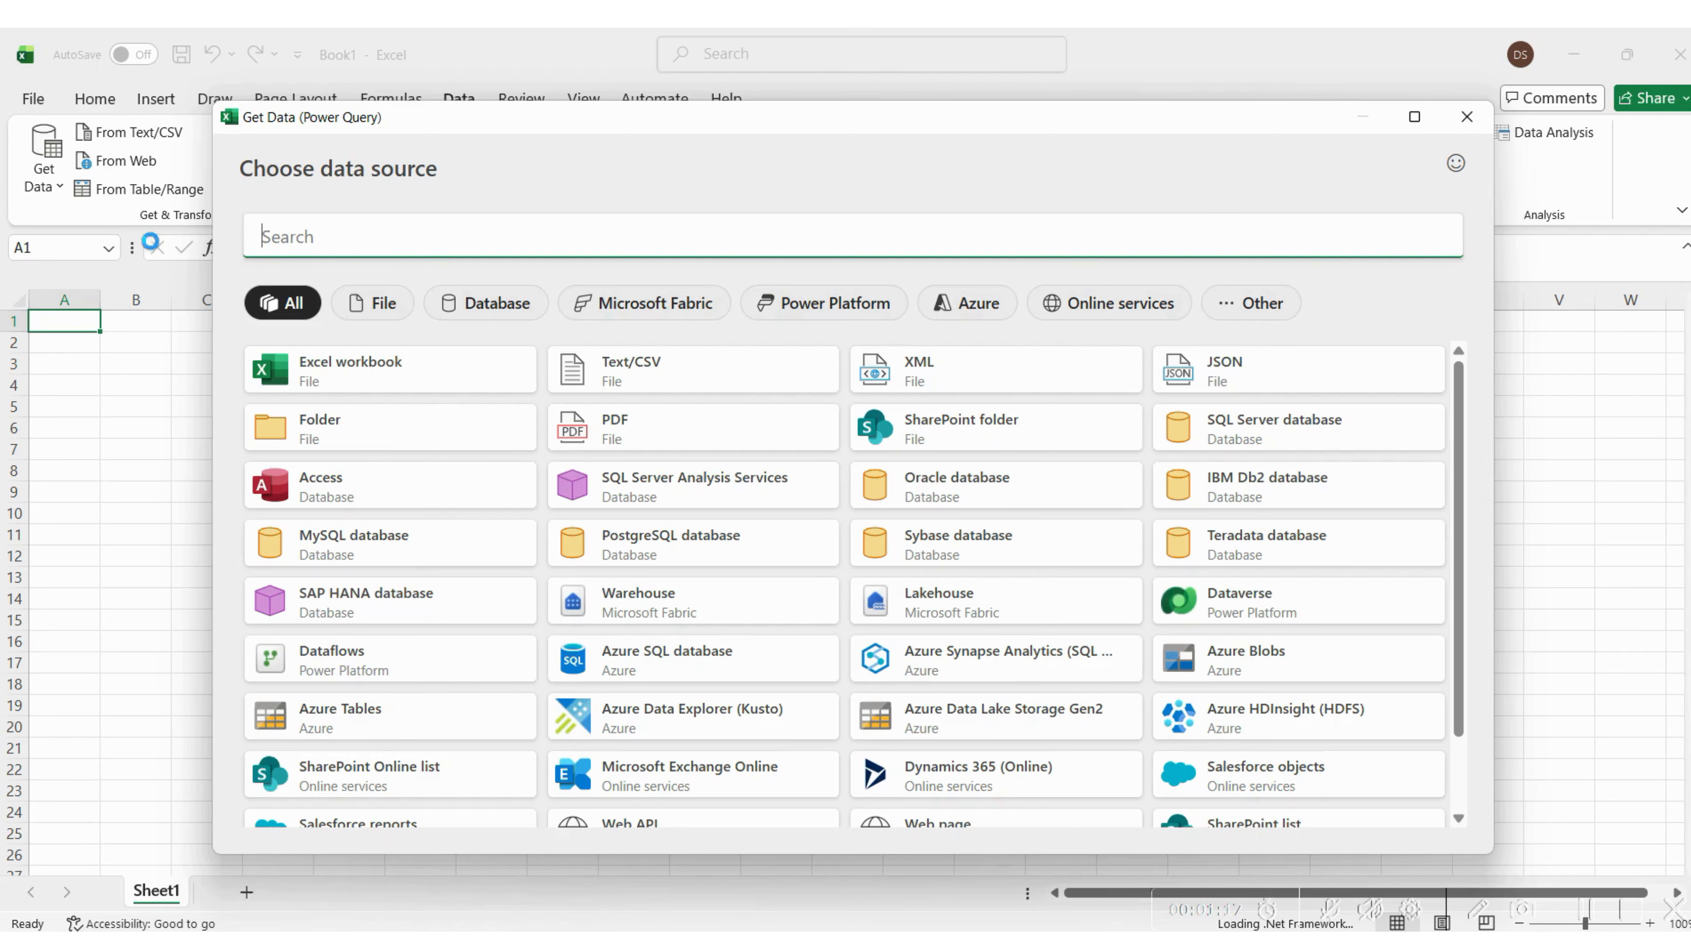
click(636, 371)
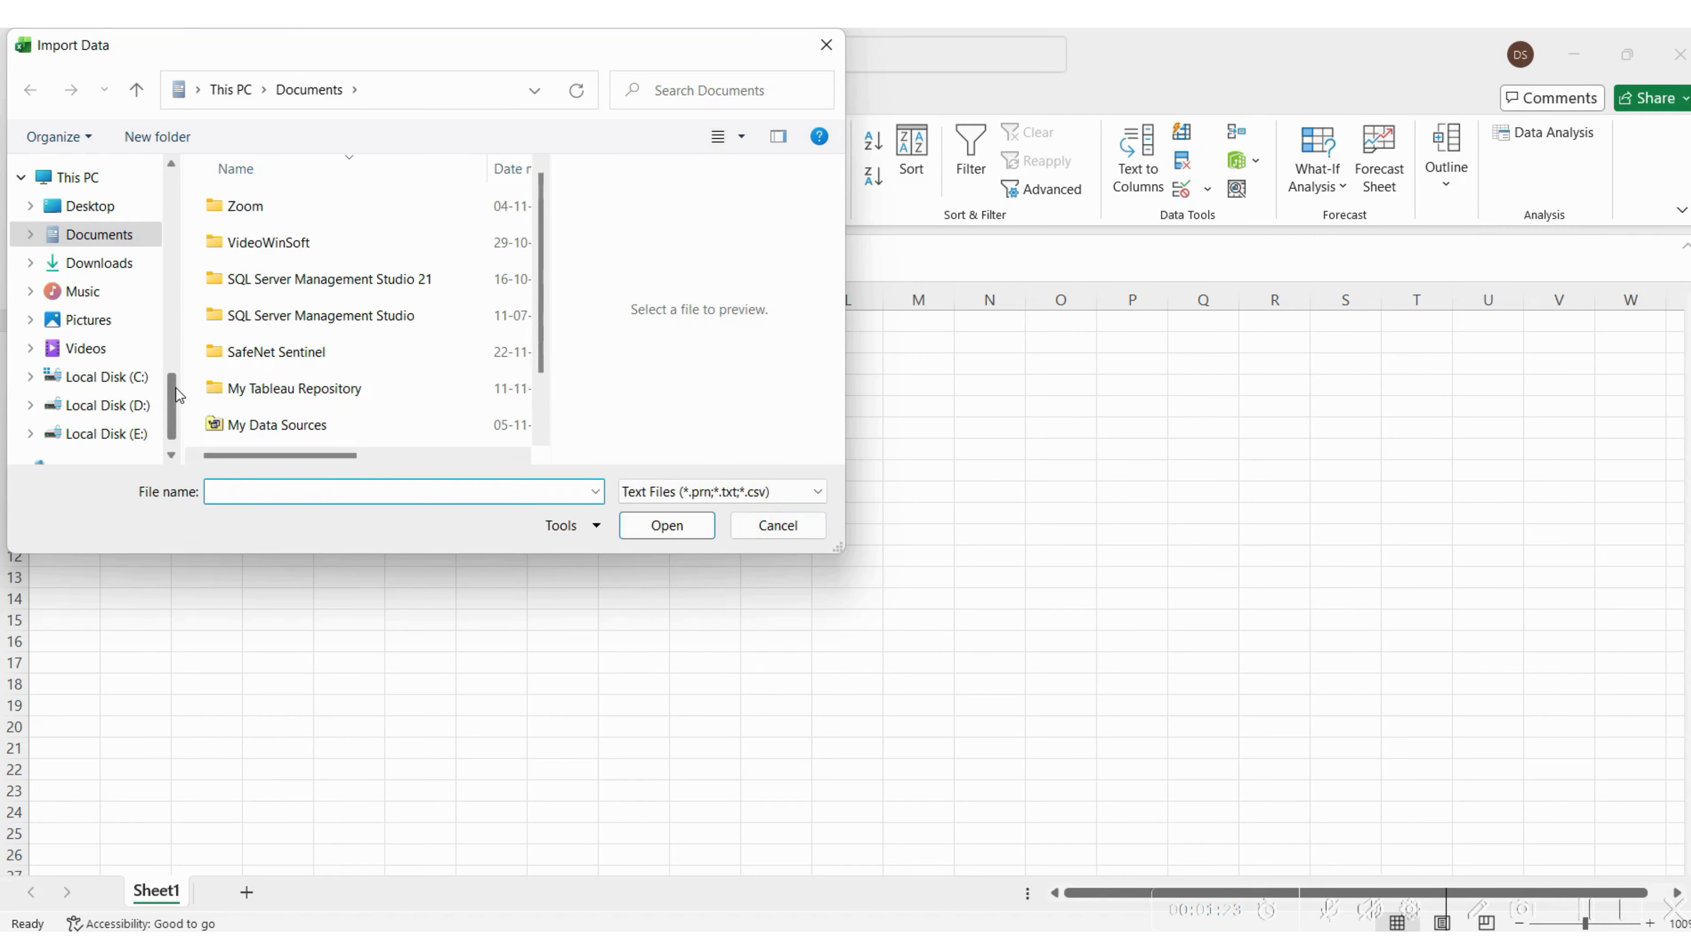
Open Common Bias Data.csv from the Week 6 folder inside Swayam PLS for the import
scroll(178, 394, up, 2)
click(68, 256)
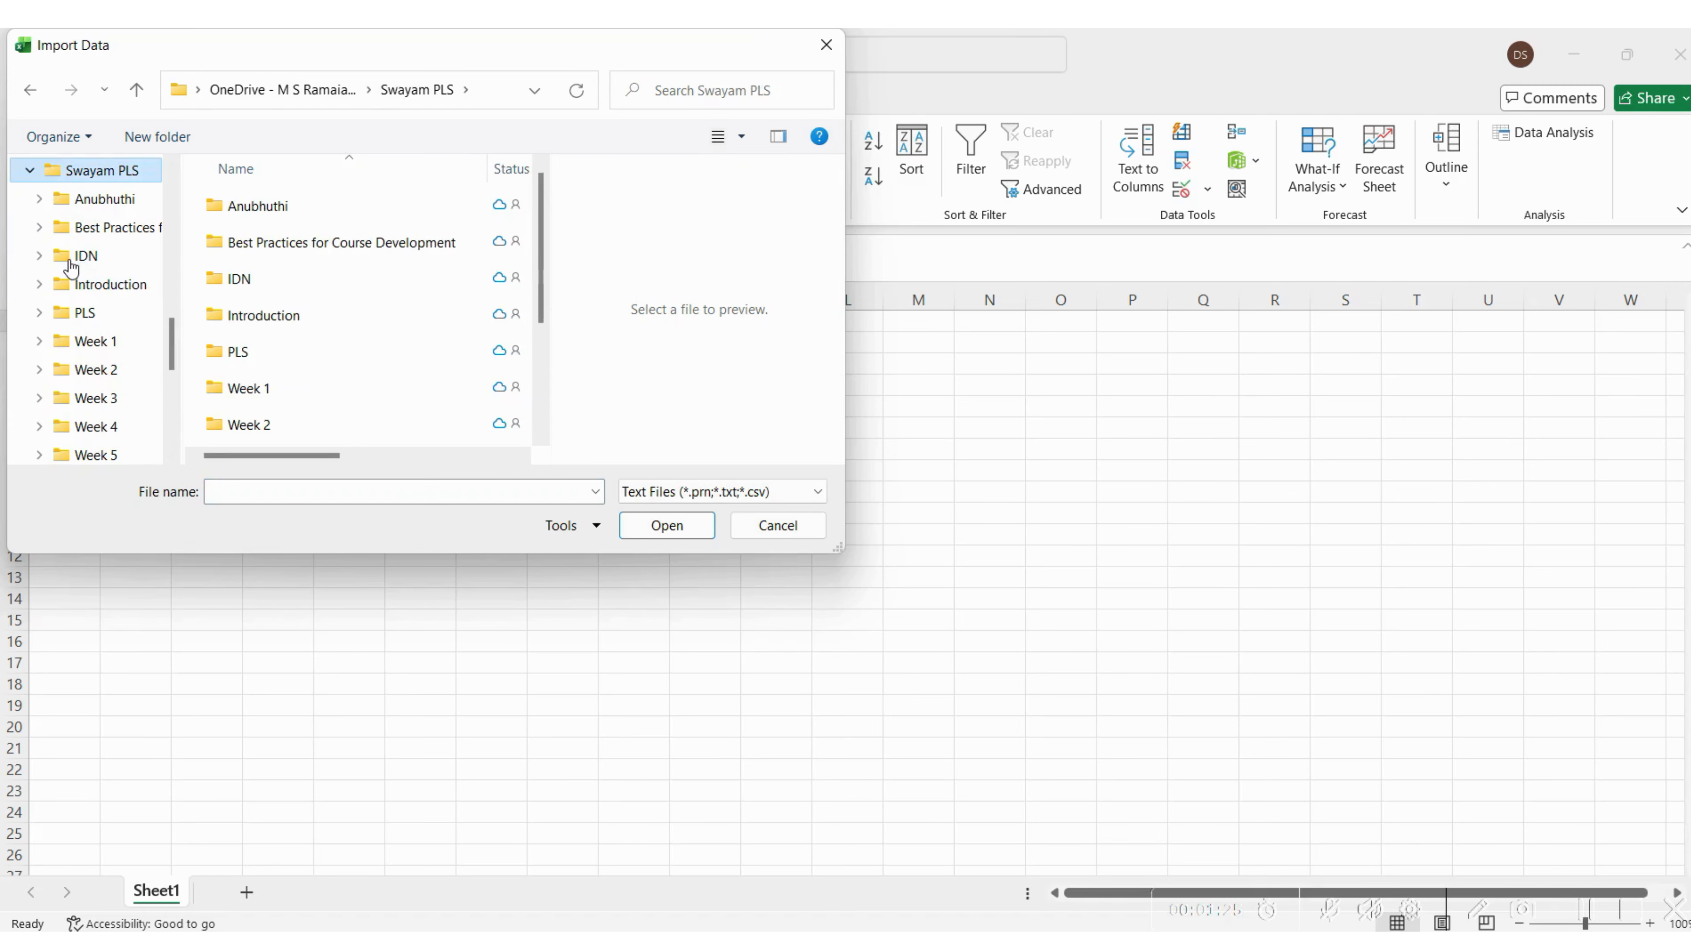
drag(543, 280, 541, 372)
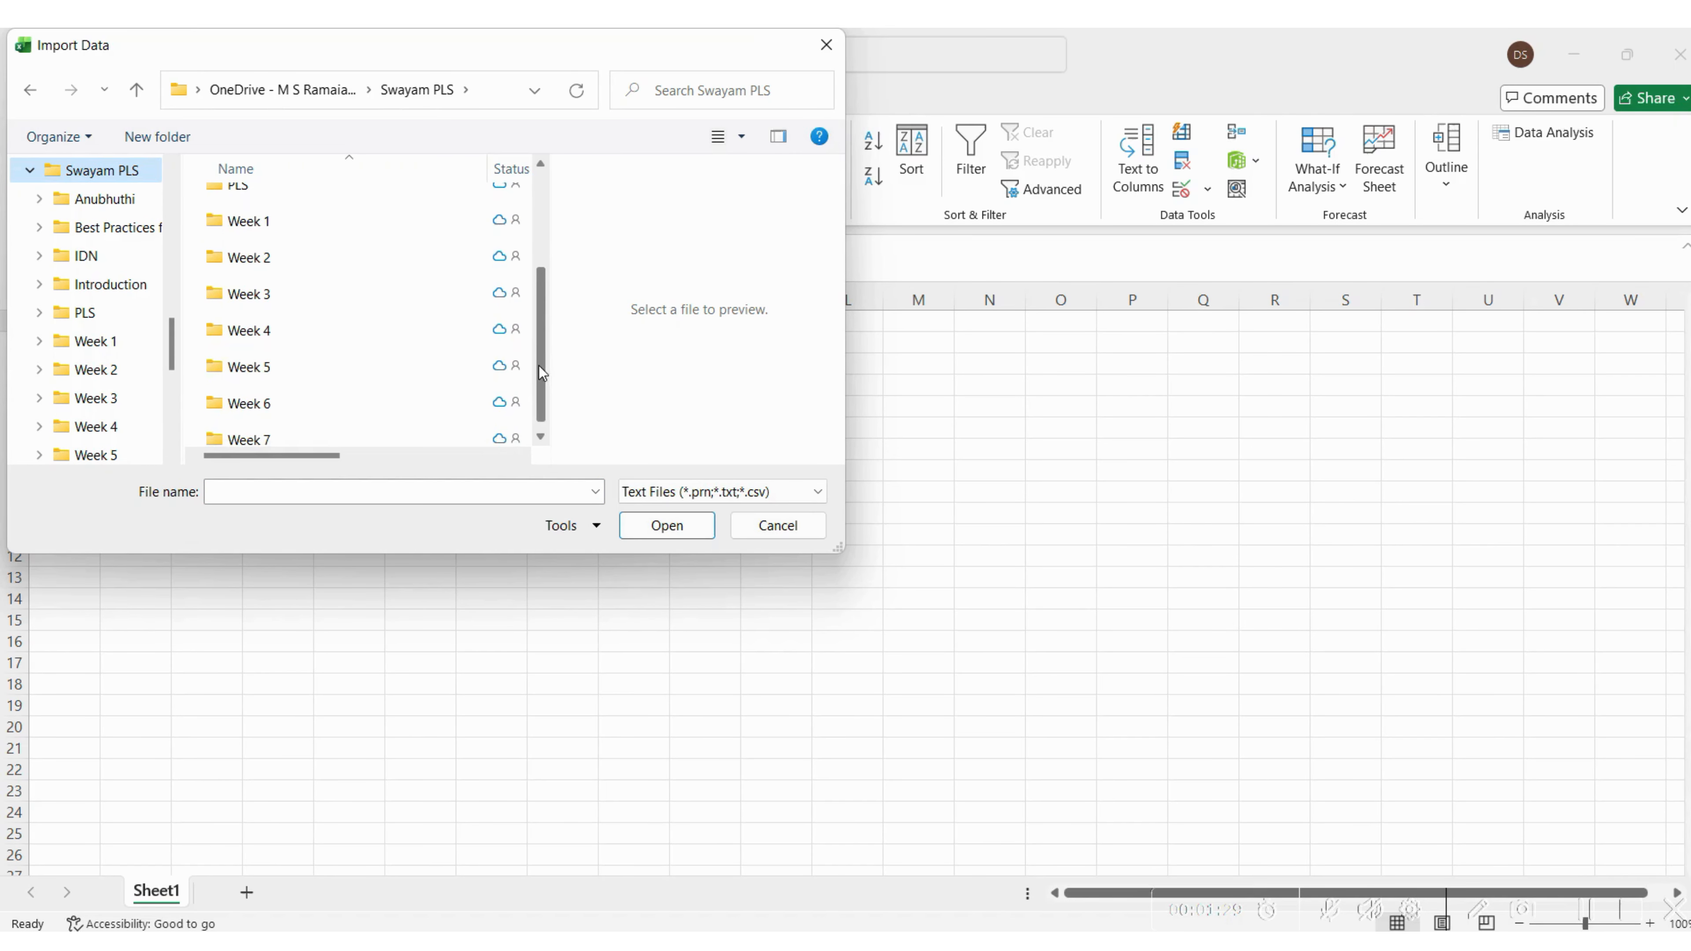
double_click(303, 403)
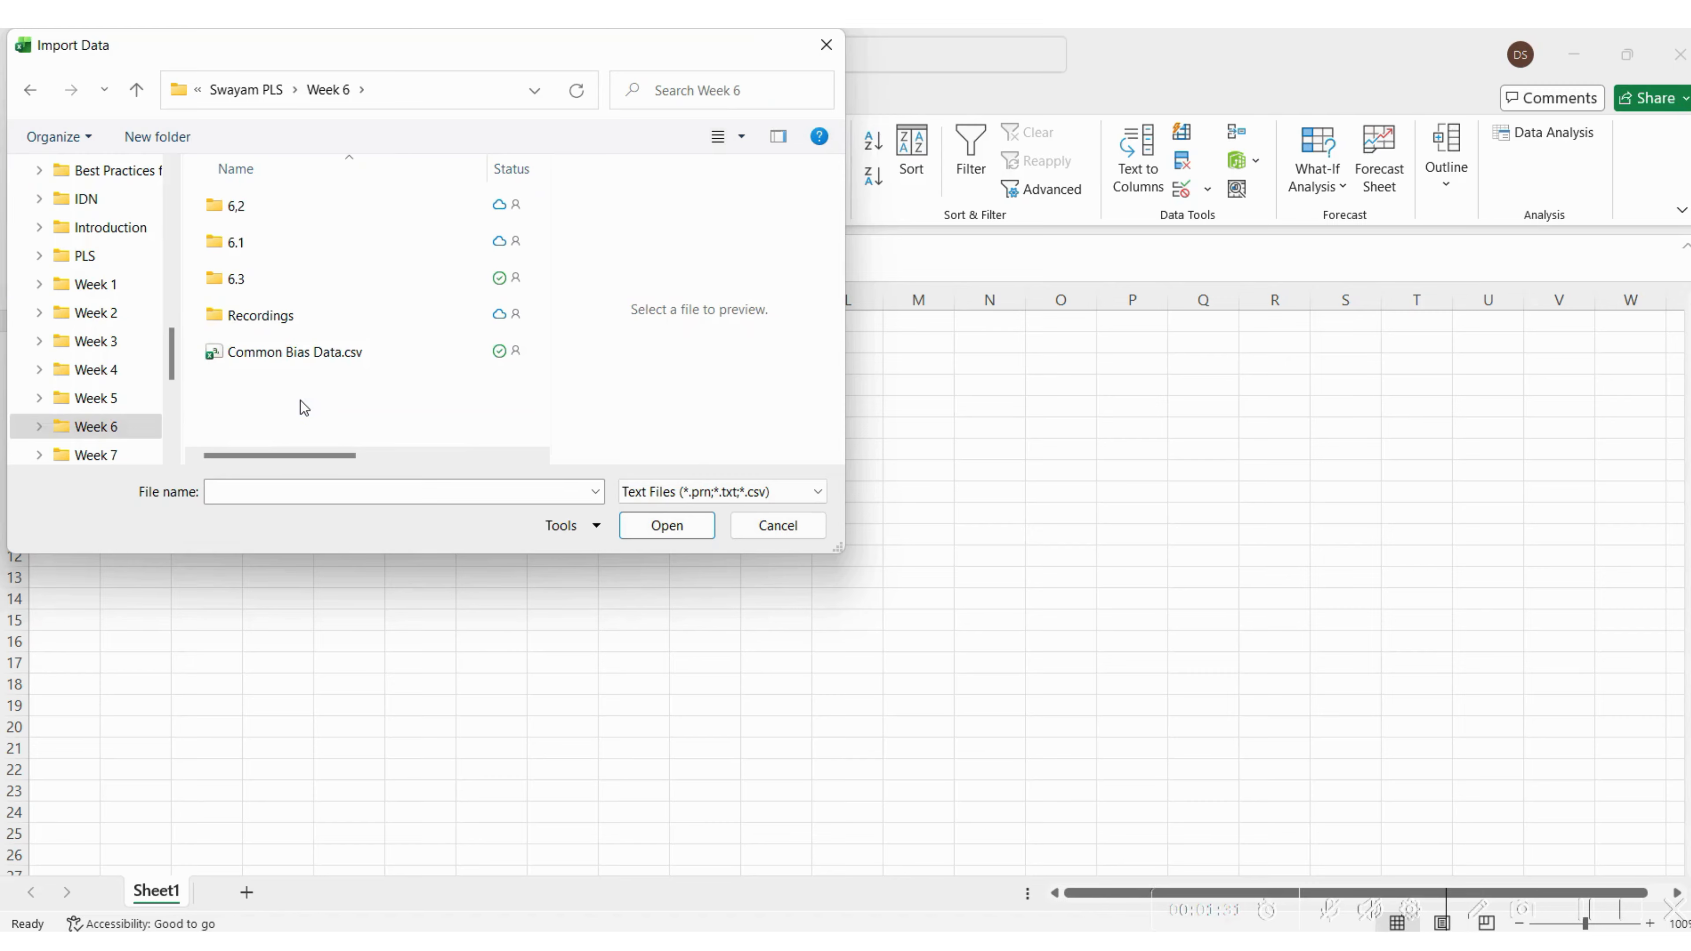
click(286, 359)
click(671, 531)
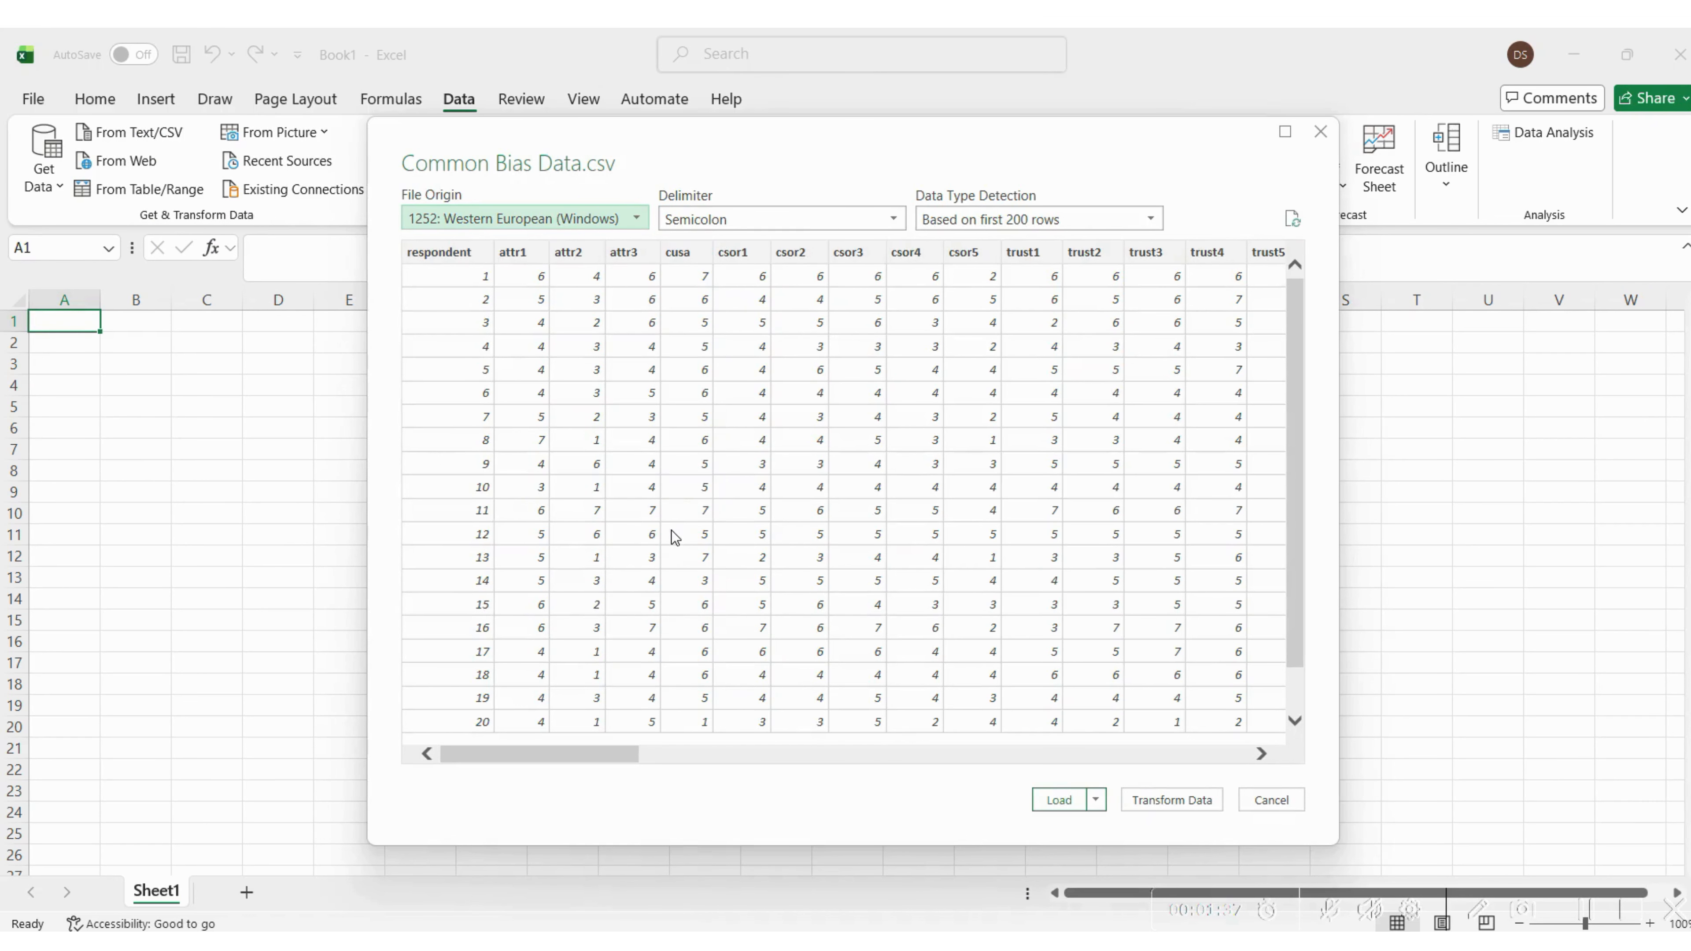
Check the preview of Common Bias Data.csv and load it into the workbook
drag(501, 758, 464, 733)
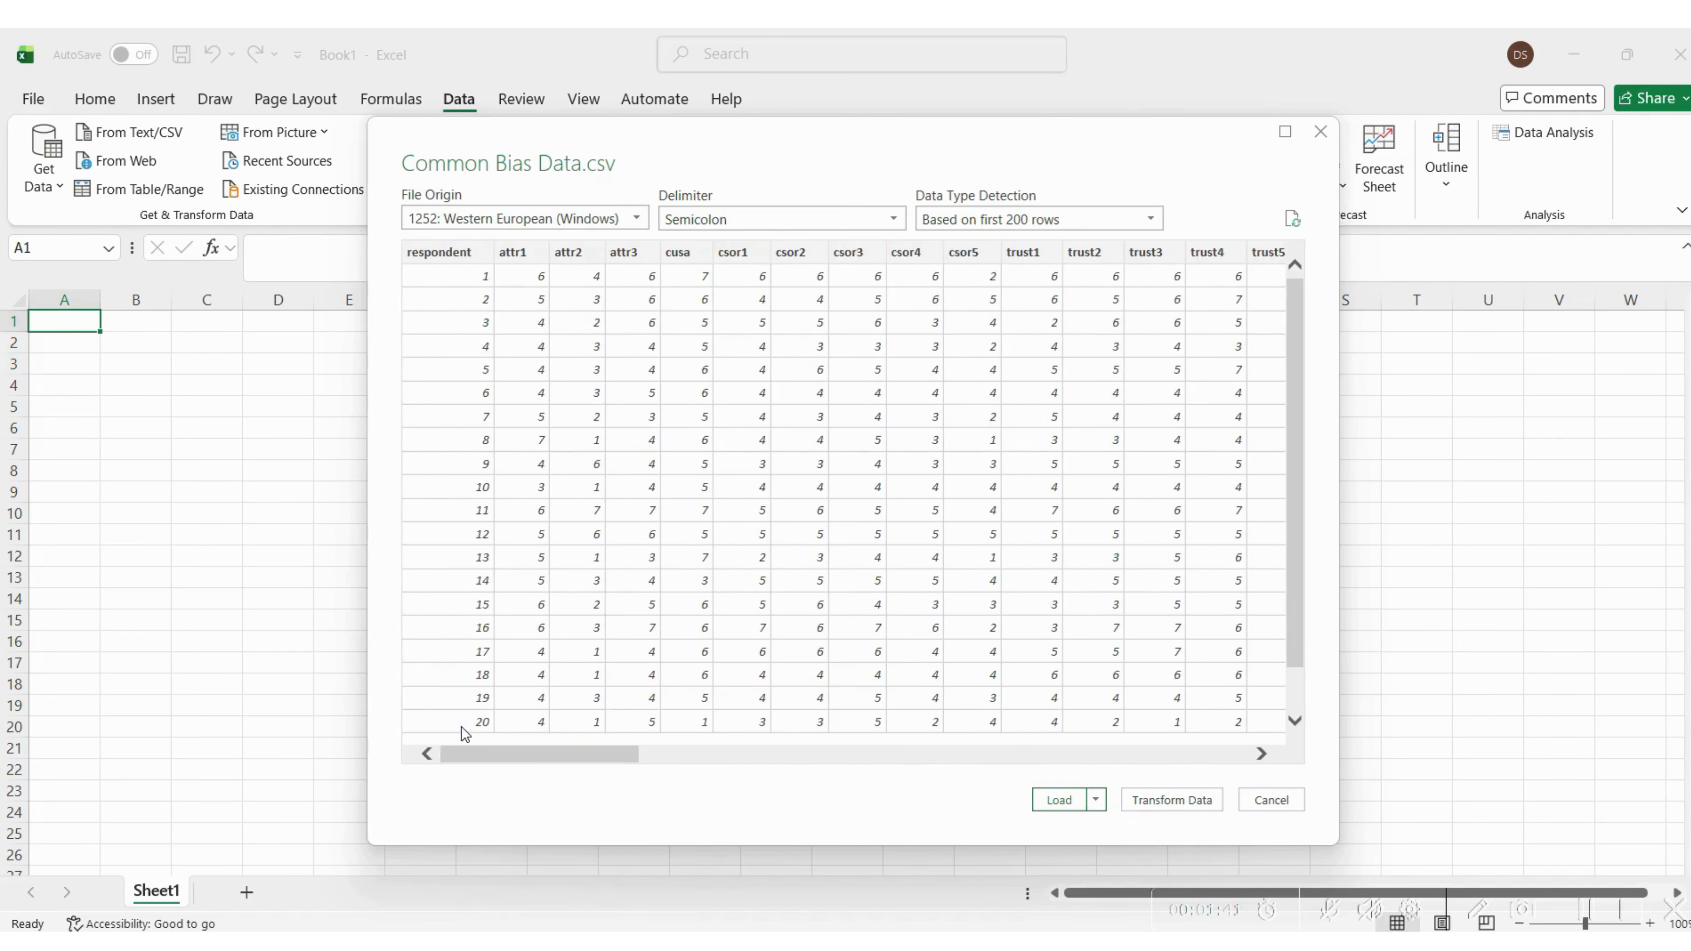
drag(1298, 384, 1320, 282)
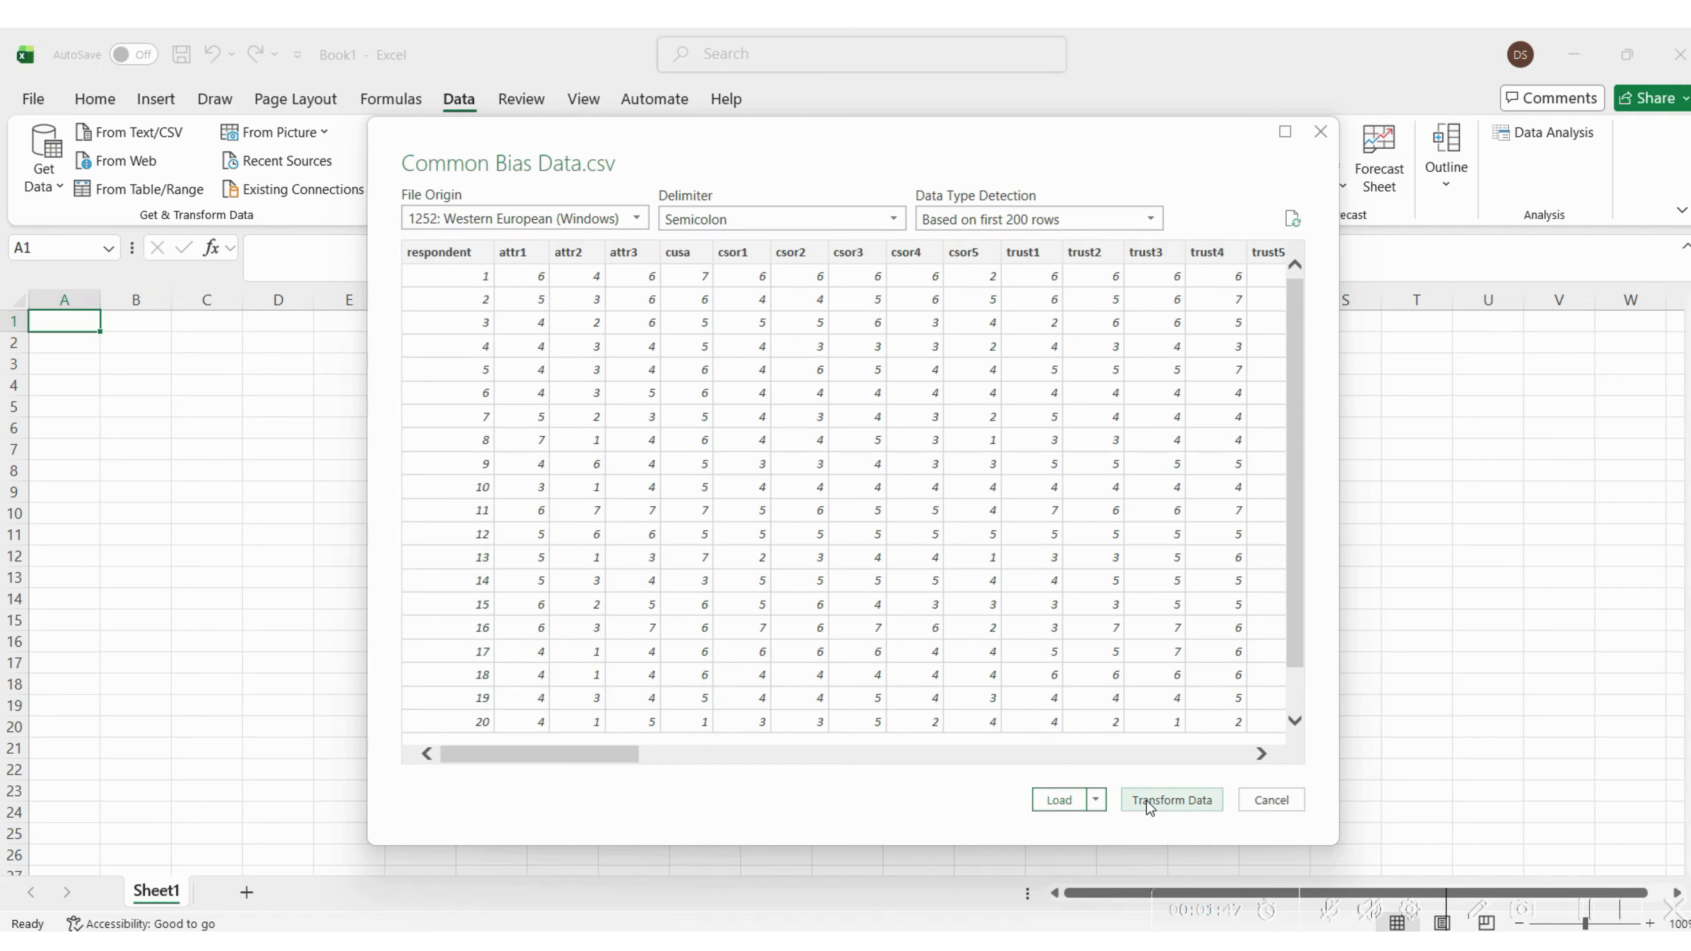
click(1072, 802)
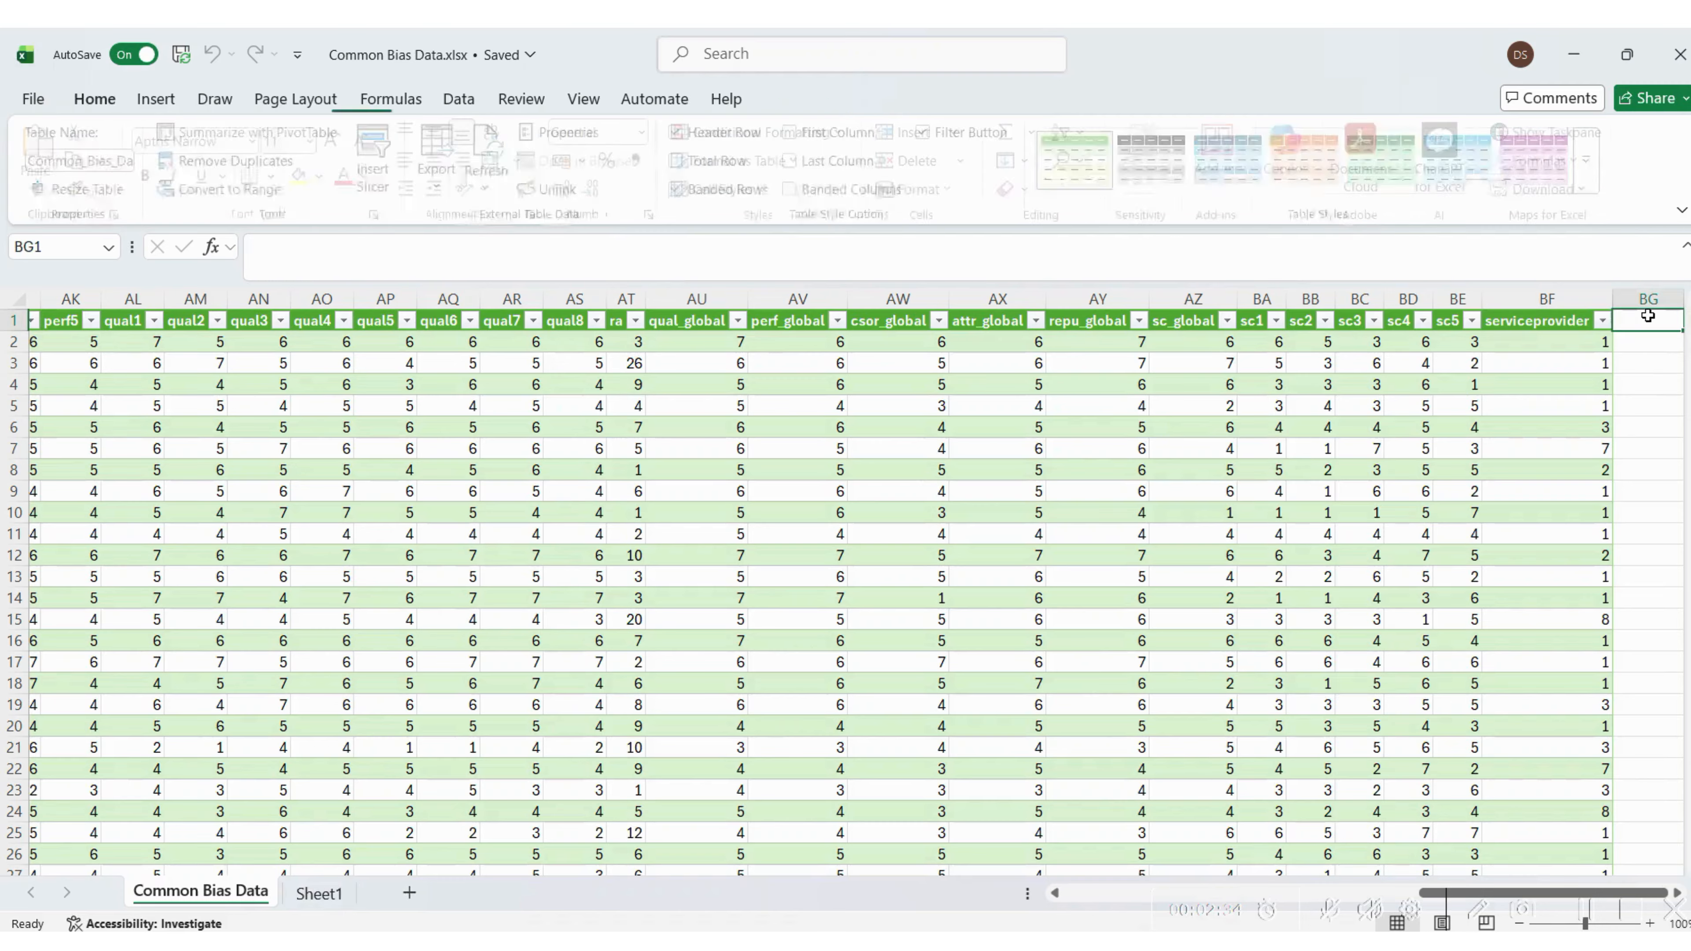
Add a column headed Random in BG1 beside serviceprovider and fill it with the formula =RAND()
text(Random)
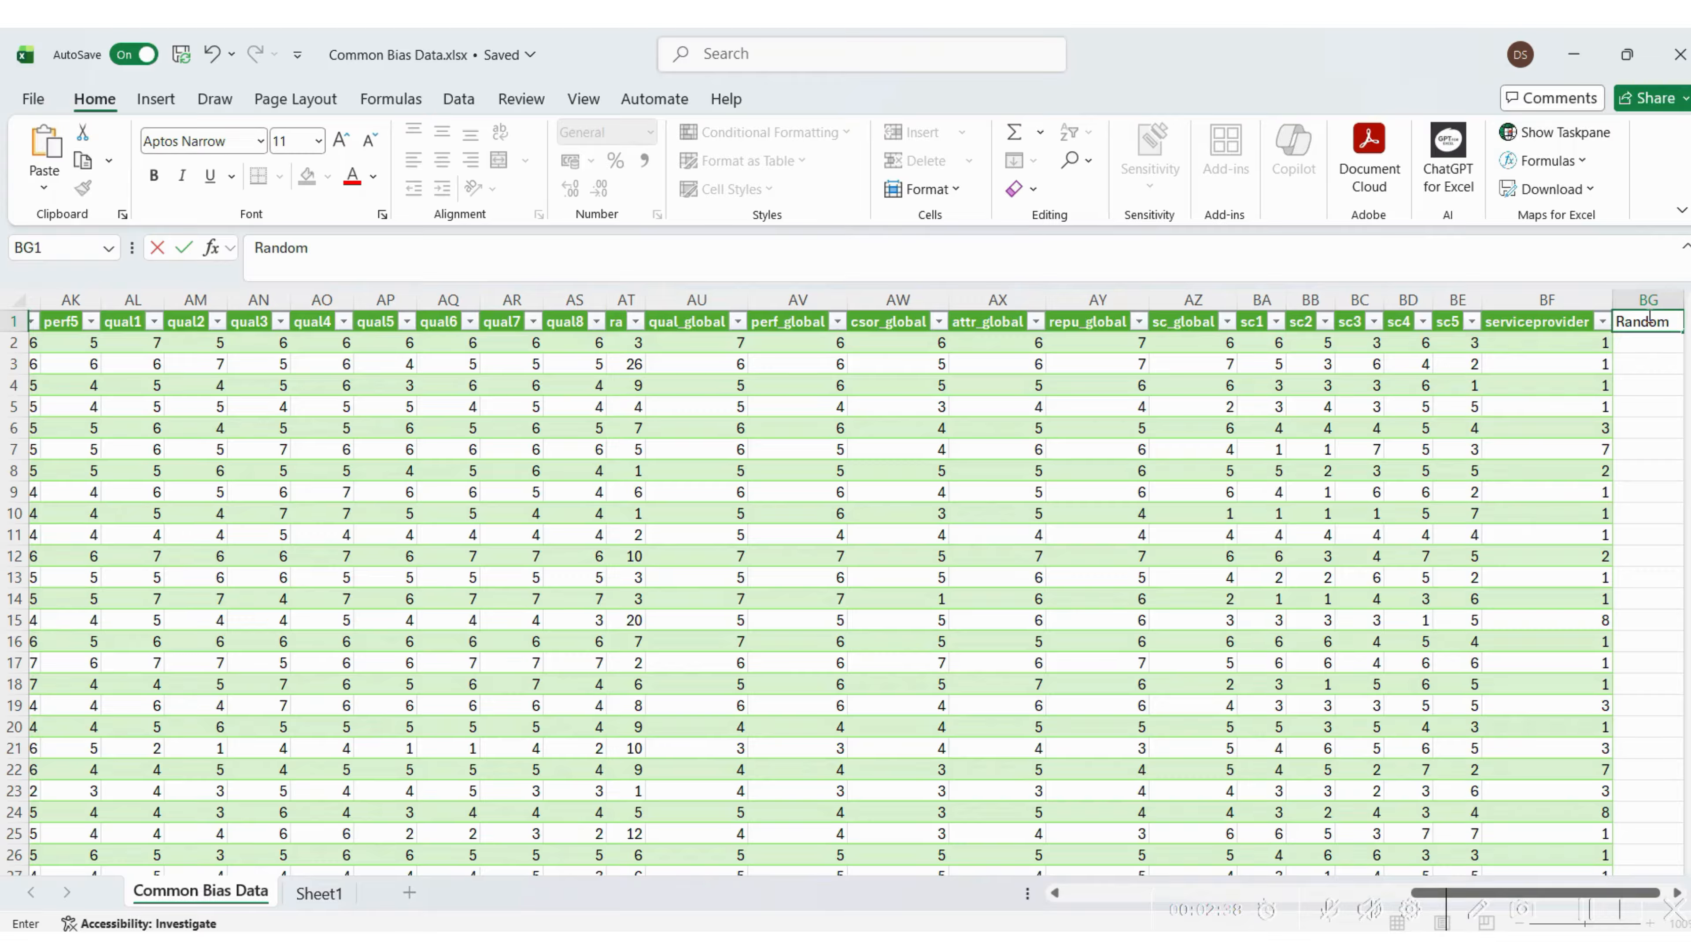
key(Return)
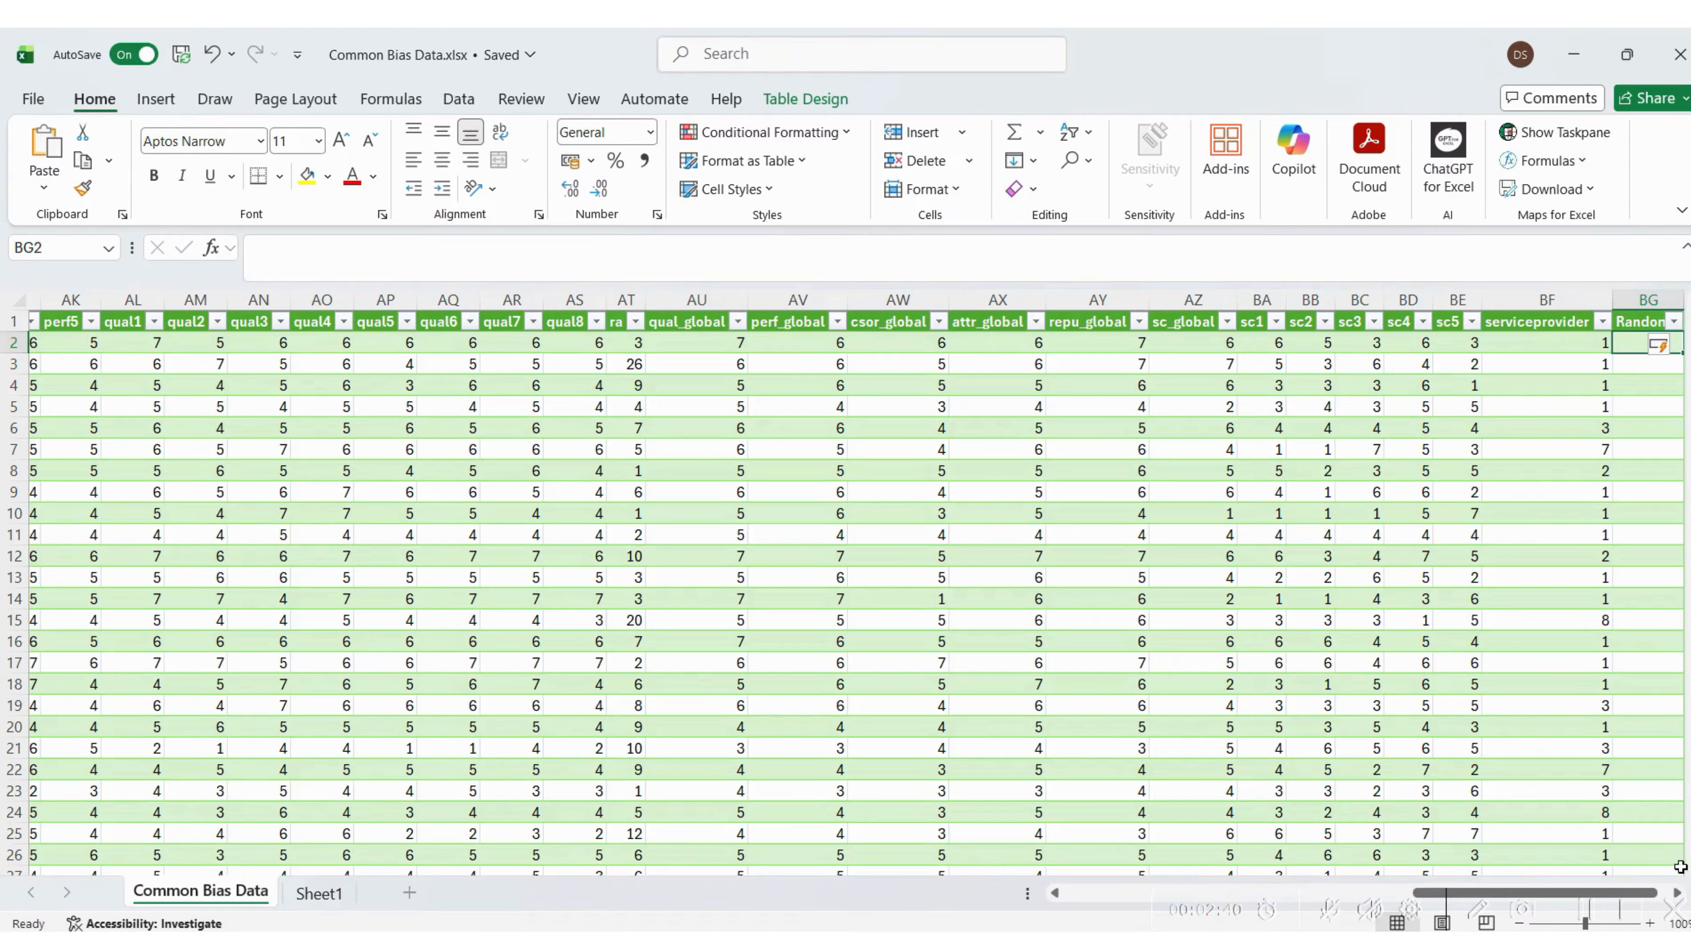
click(1665, 445)
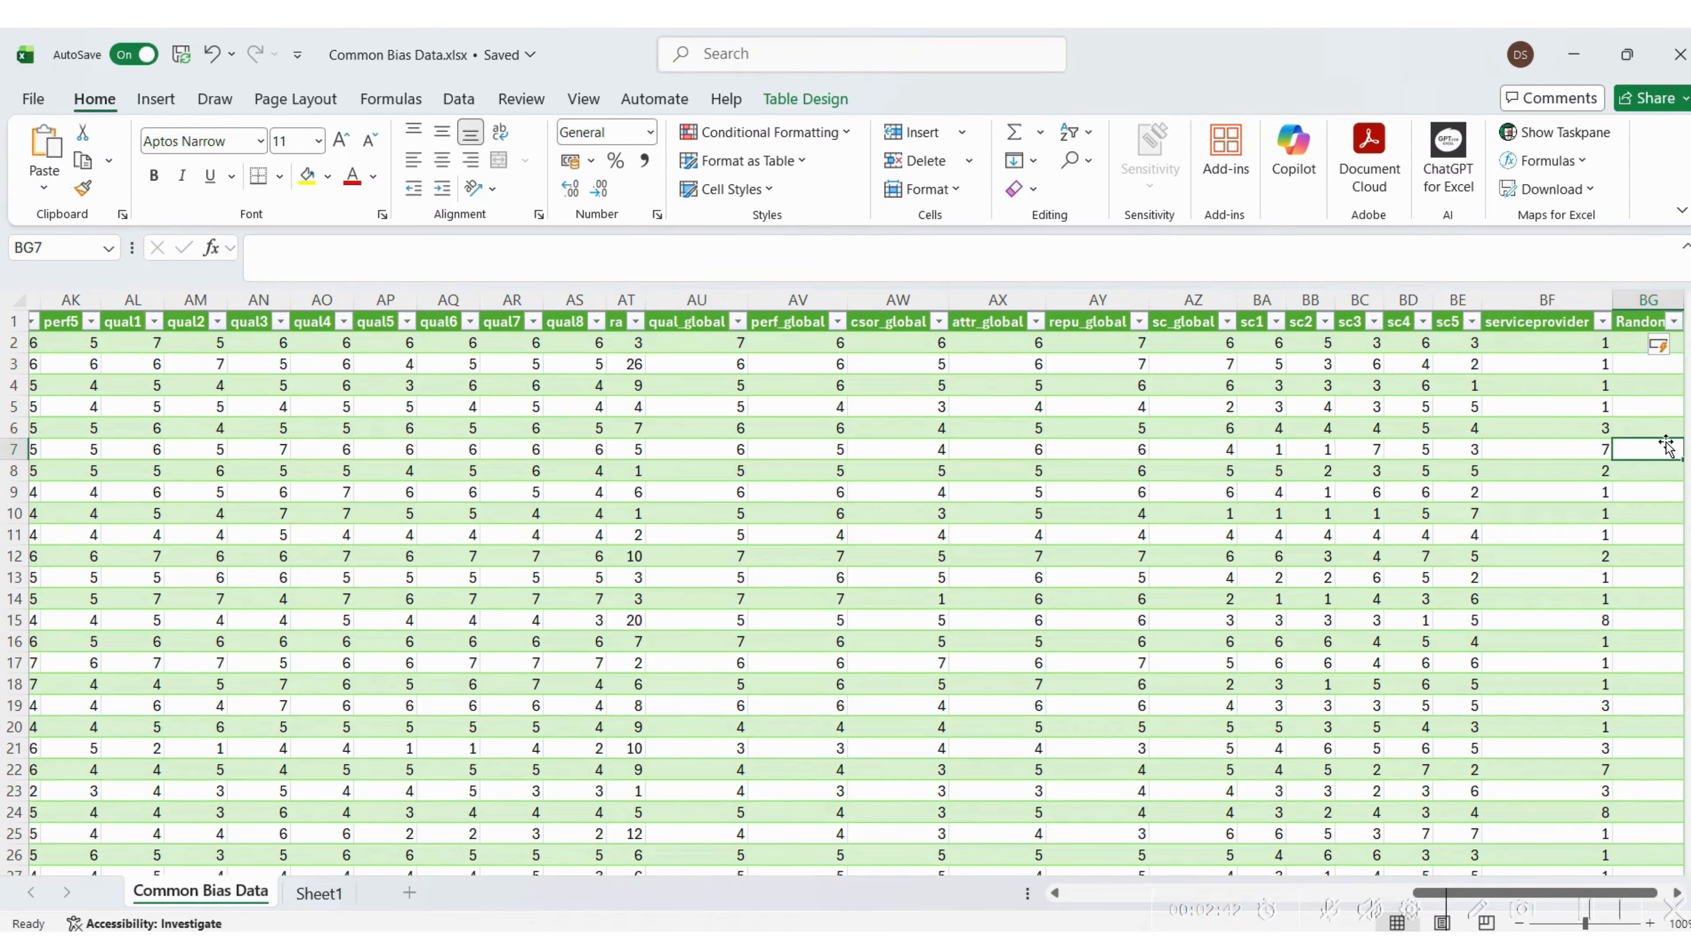
key(Right)
key(Right)
key(Right)
key(Right)
key(Right)
key(Right)
key(Right)
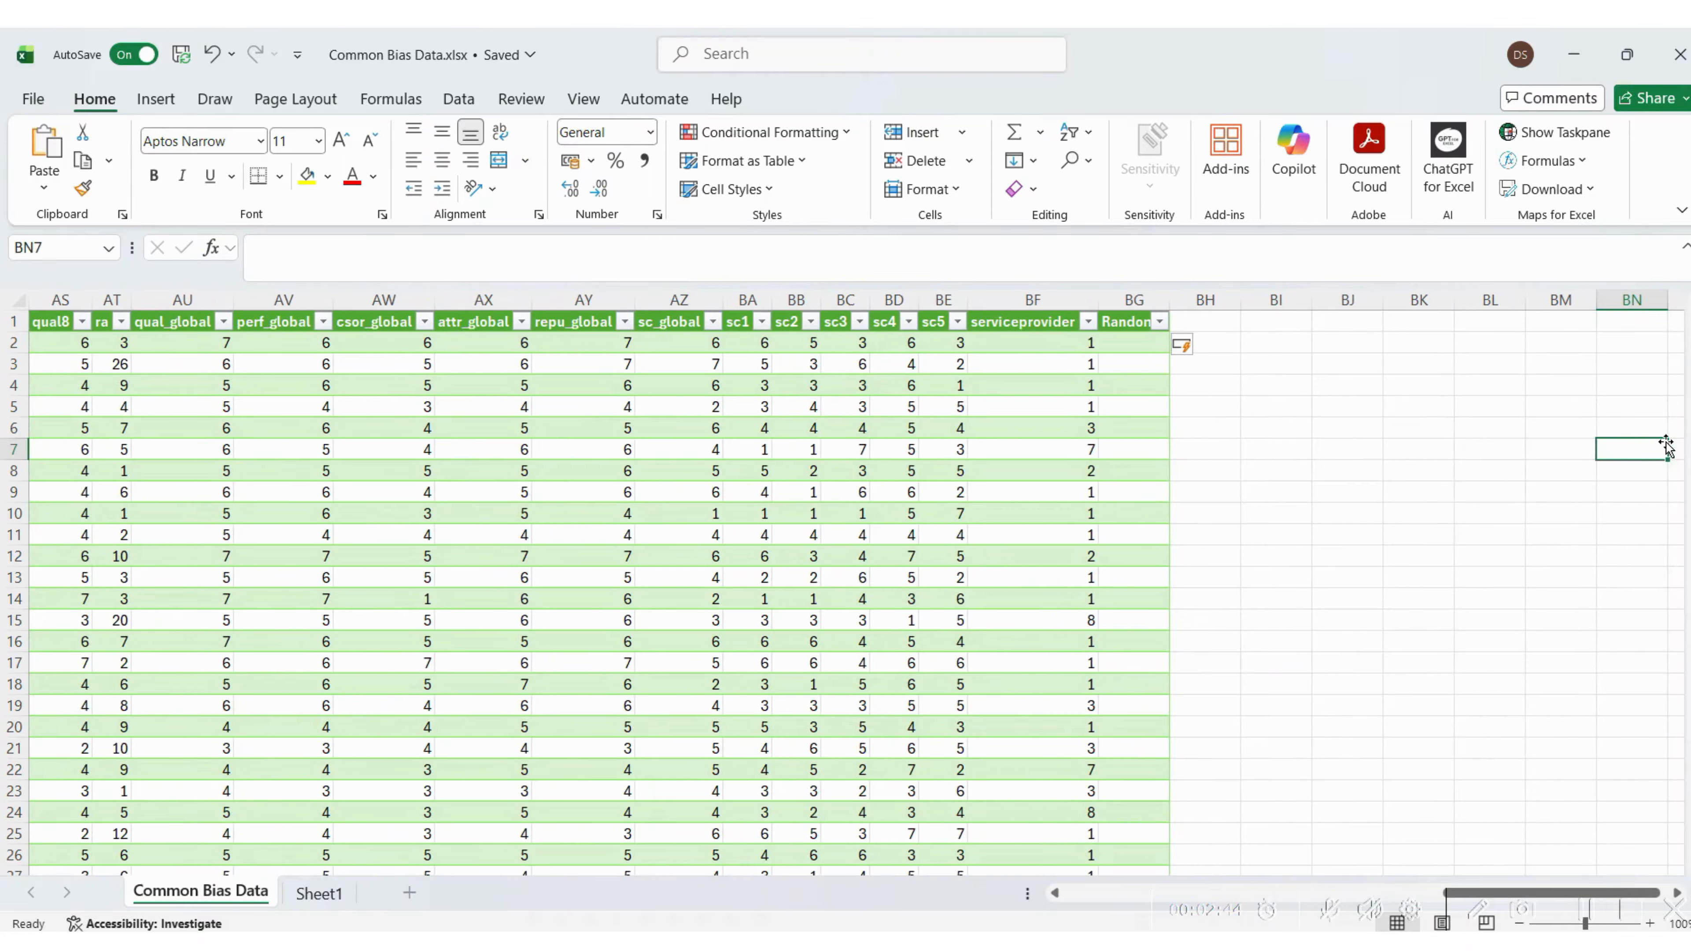
click(1123, 338)
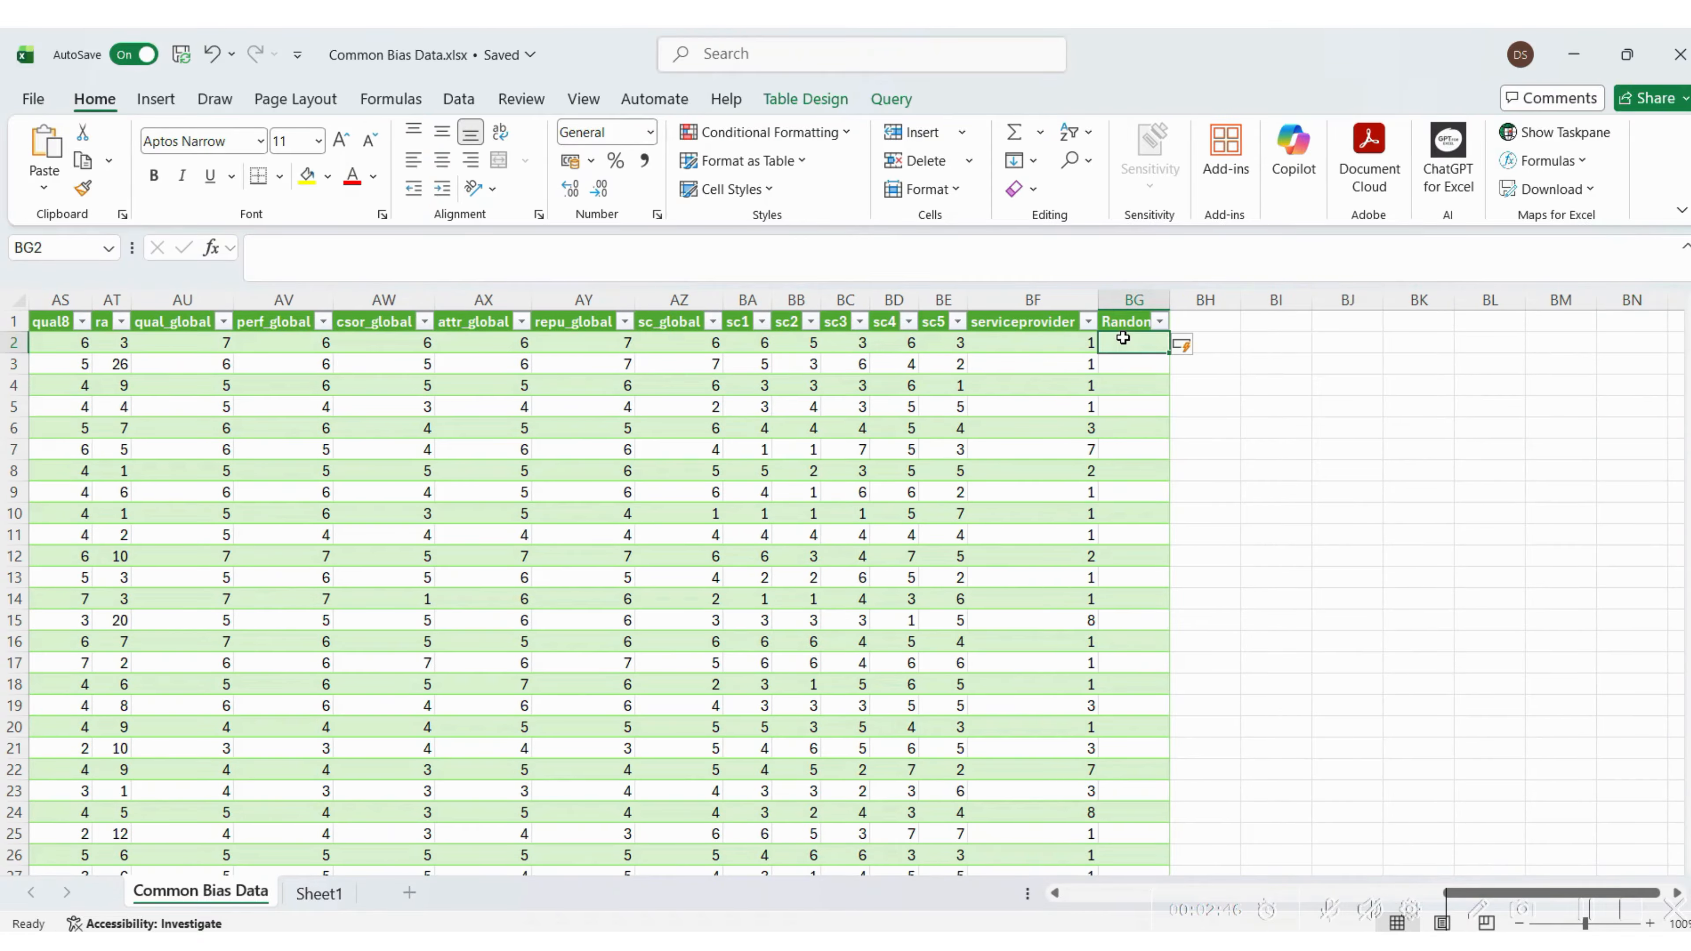
text(=rand)
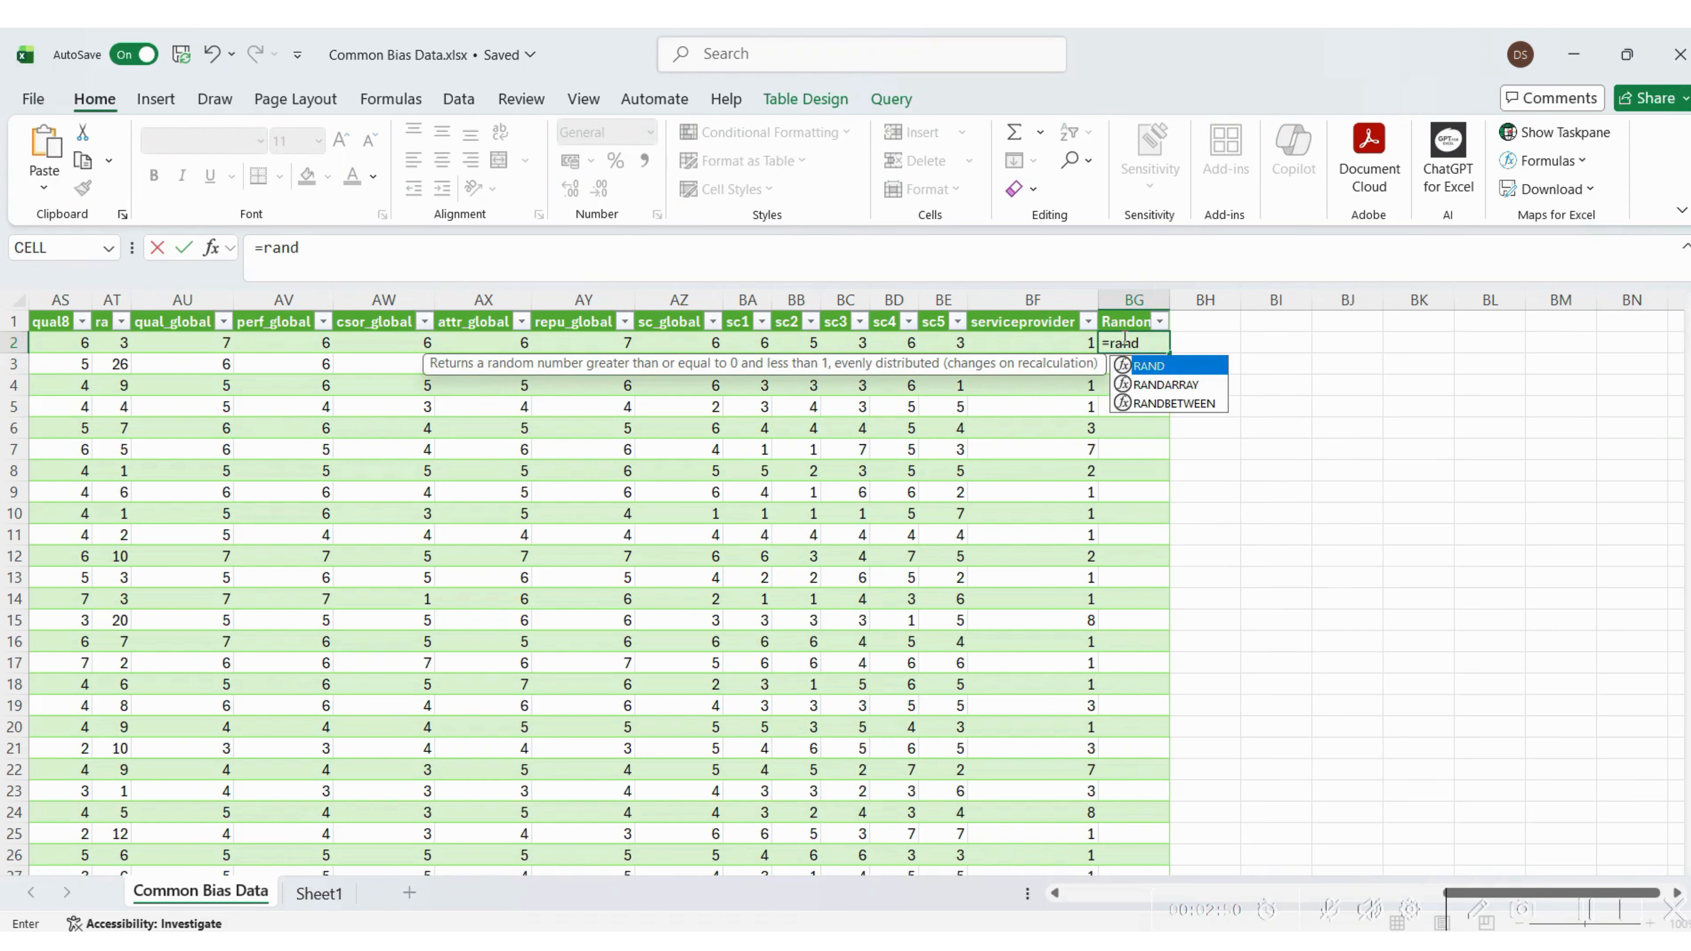
double_click(1151, 369)
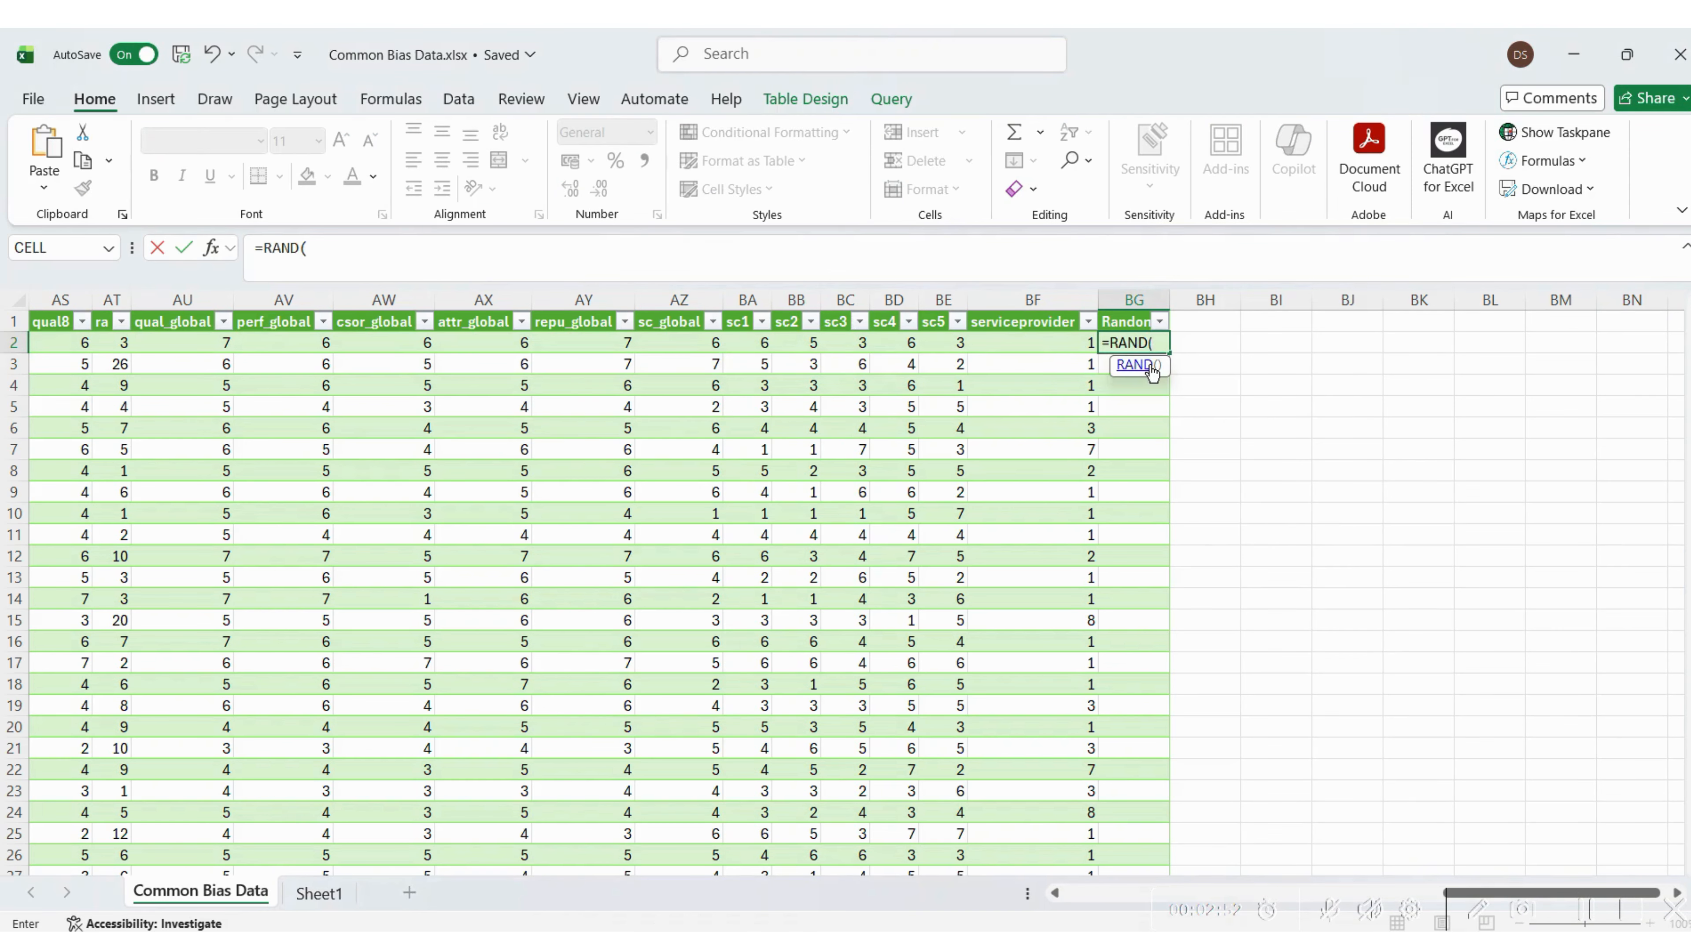
text())
key(Return)
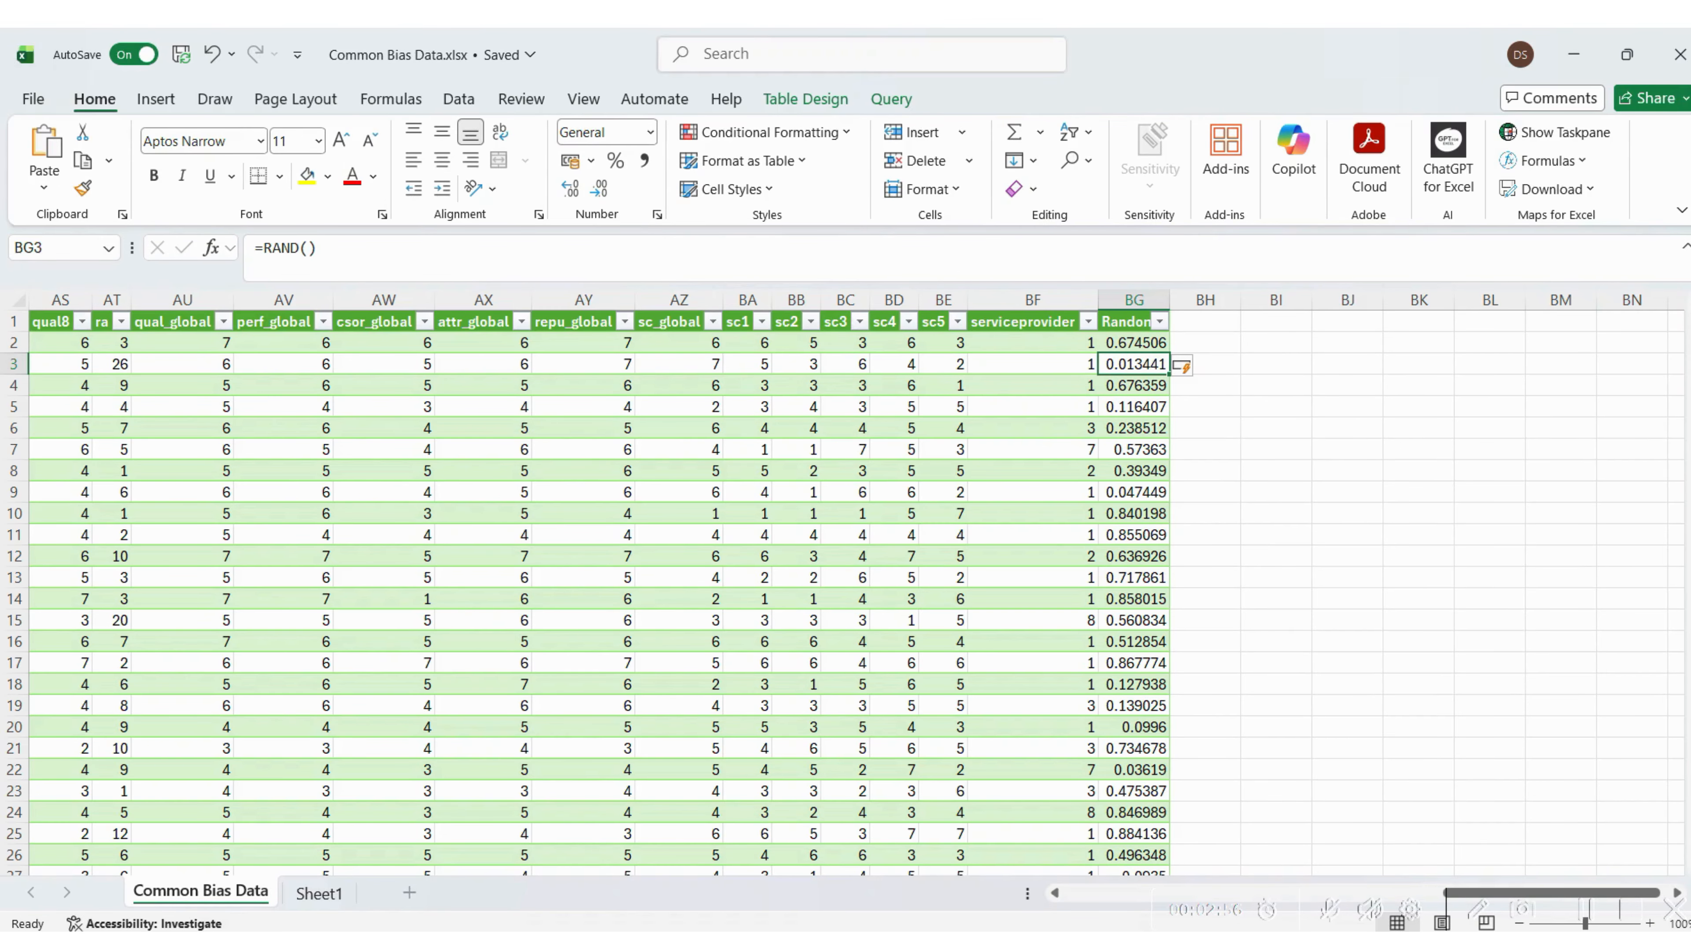
mouse_move(1689, 332)
mouse_down()
mouse_move(1688, 840)
mouse_move(1688, 313)
mouse_up()
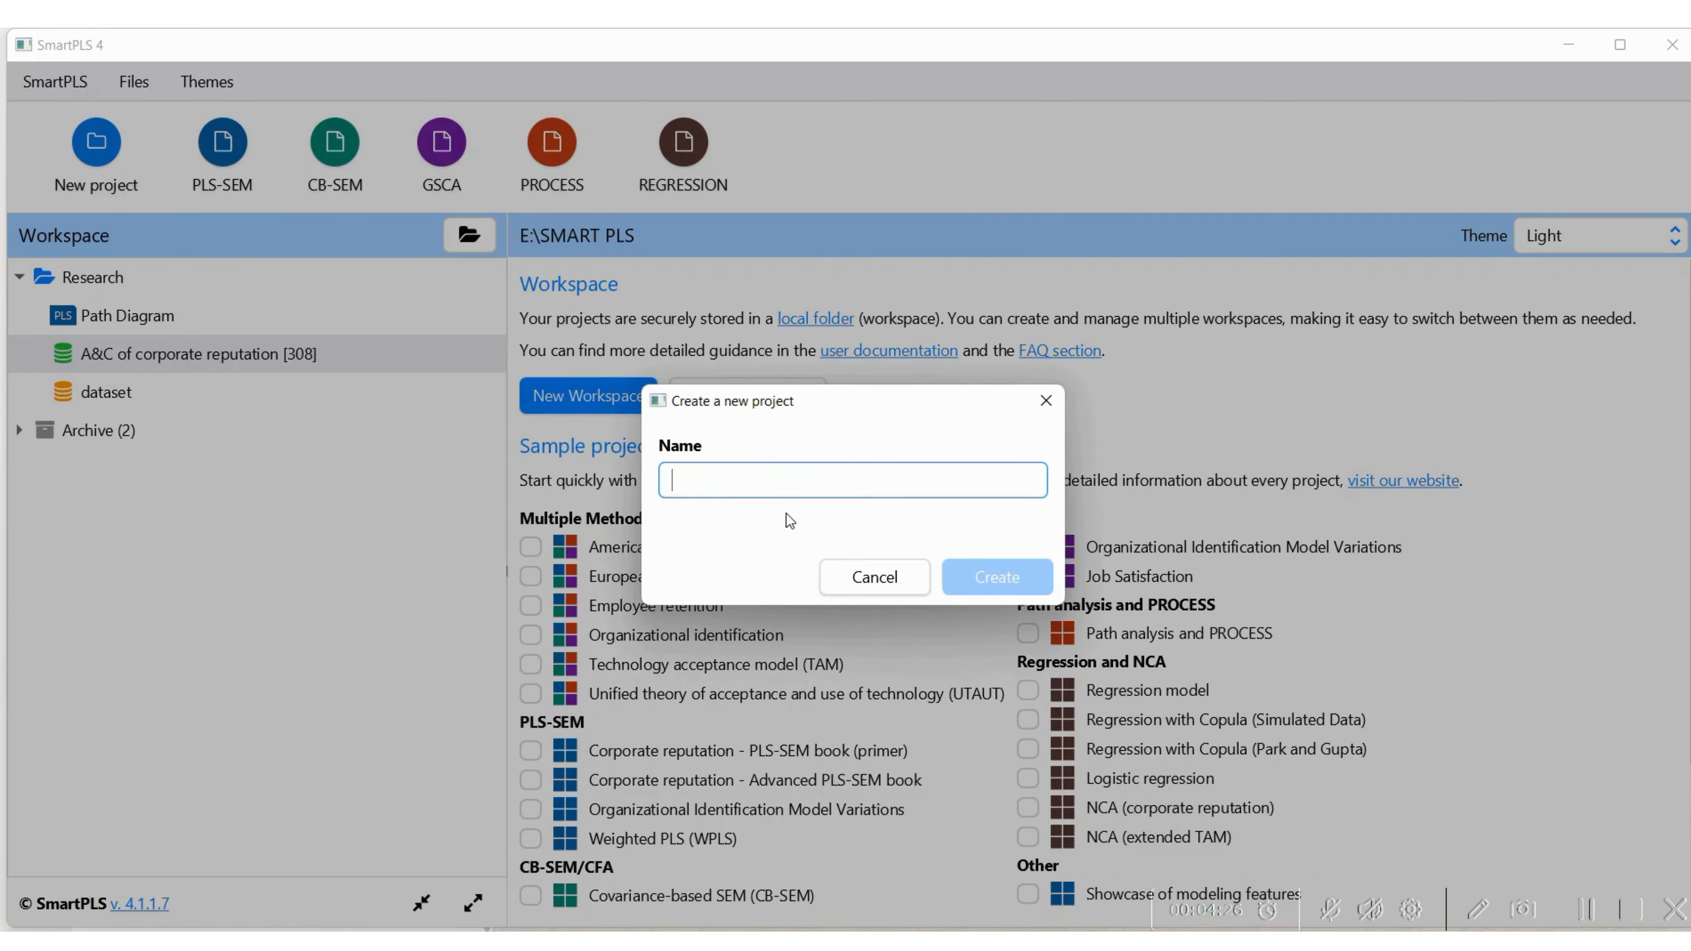
In SmartPLS, create a new project named CMB
text(CMB)
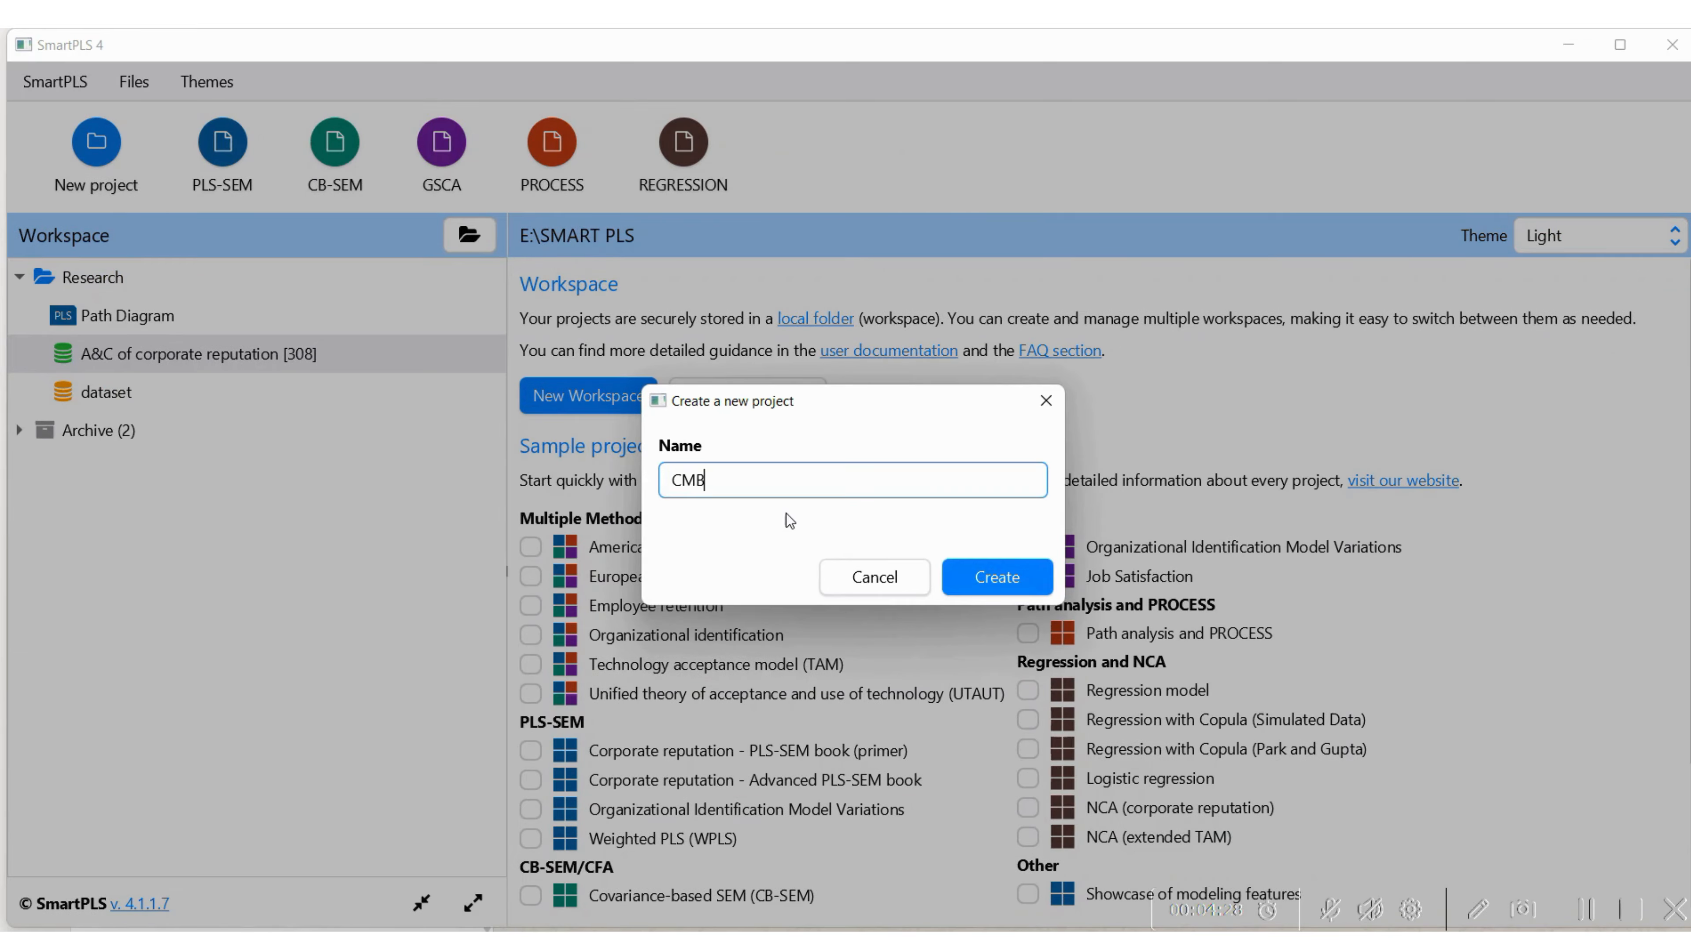
click(1029, 577)
Choose Common Bias Data.xlsx from the Swayam PLS Week 6 folder as the data file for the CMB project
click(81, 303)
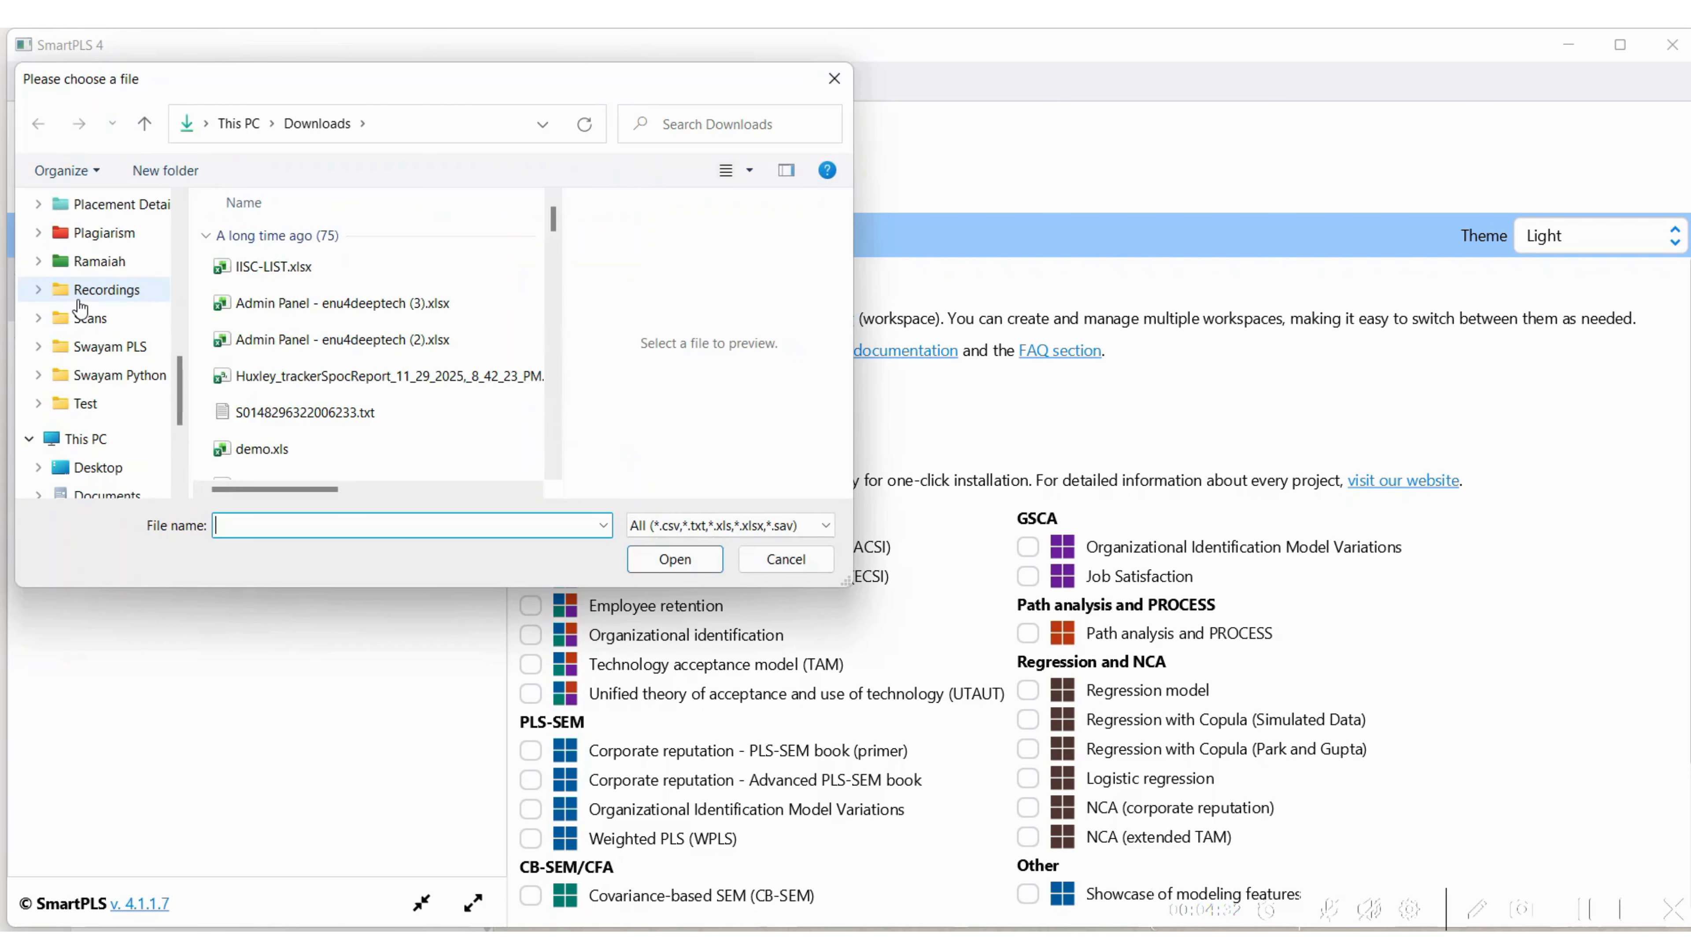
click(125, 353)
drag(557, 241, 558, 325)
double_click(243, 445)
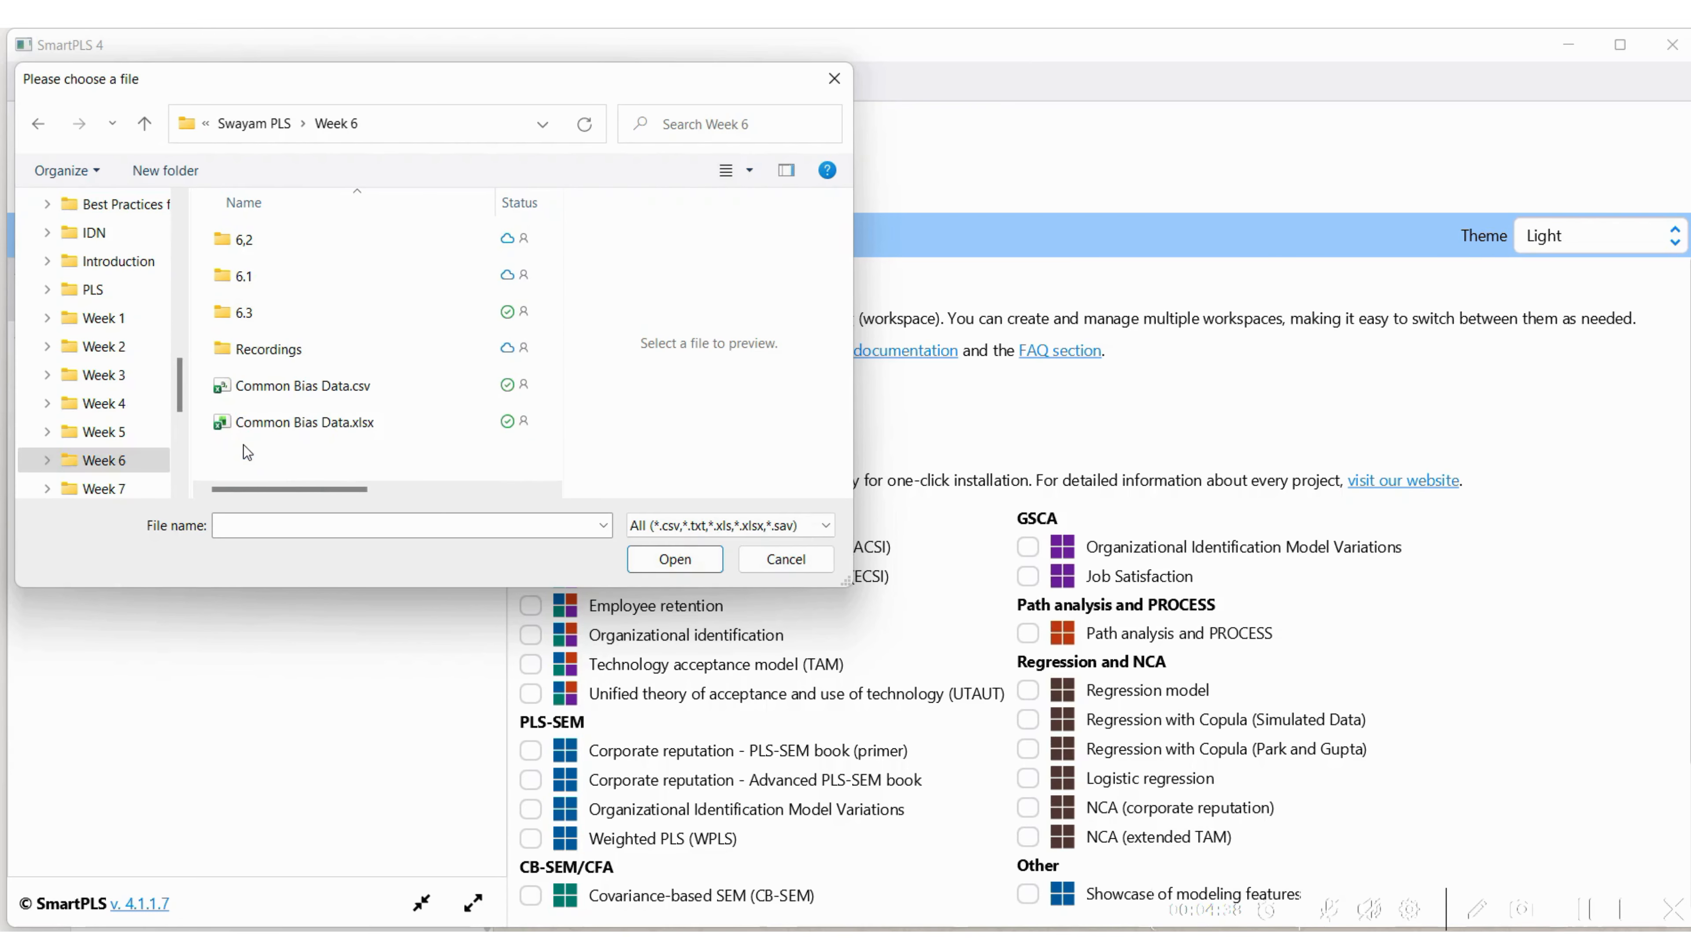
click(293, 422)
click(666, 559)
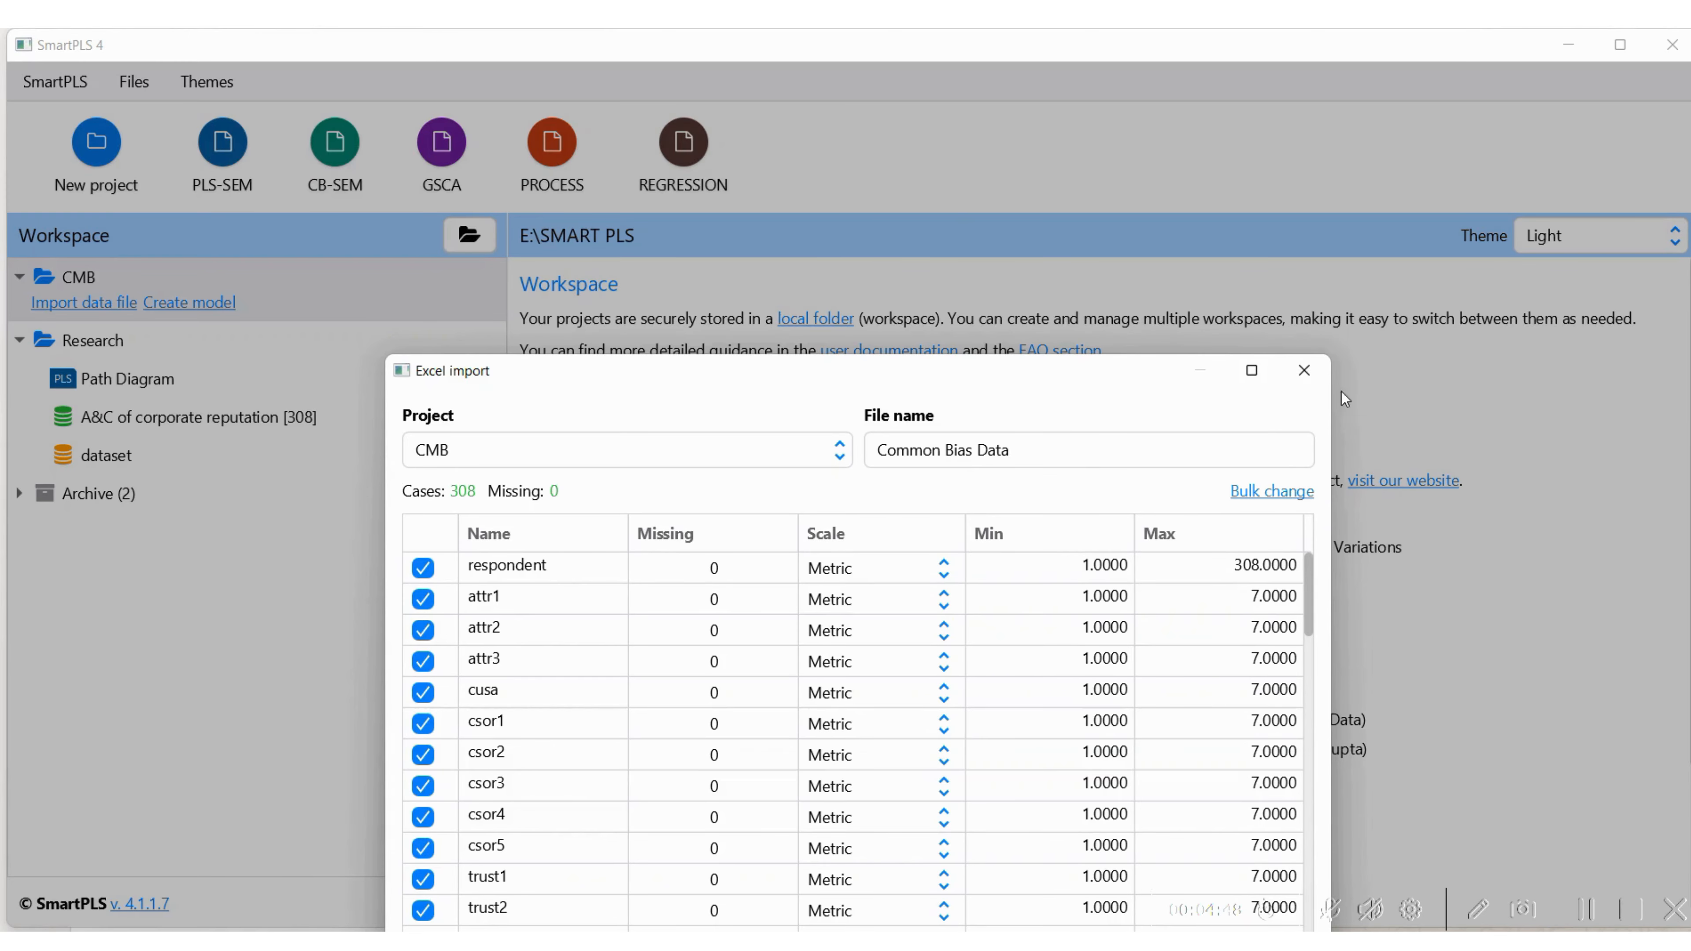
Review the variable list through to Random and import the data file into the CMB project
click(1307, 688)
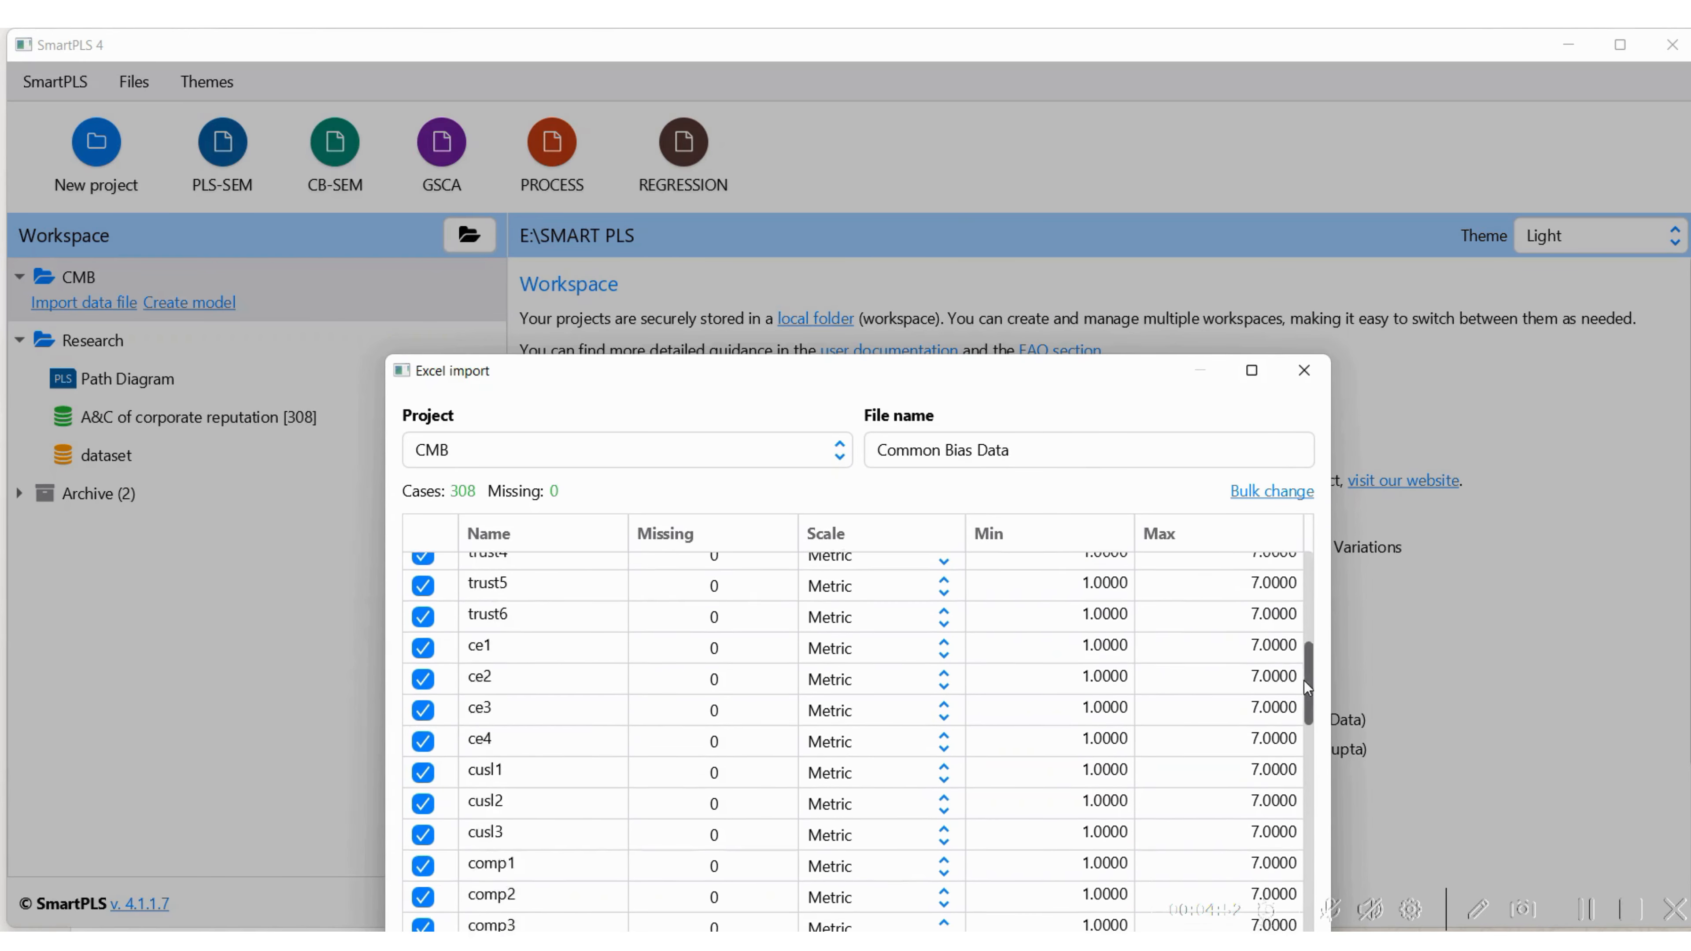
scroll(1307, 688, down, 10)
drag(1042, 384, 896, 128)
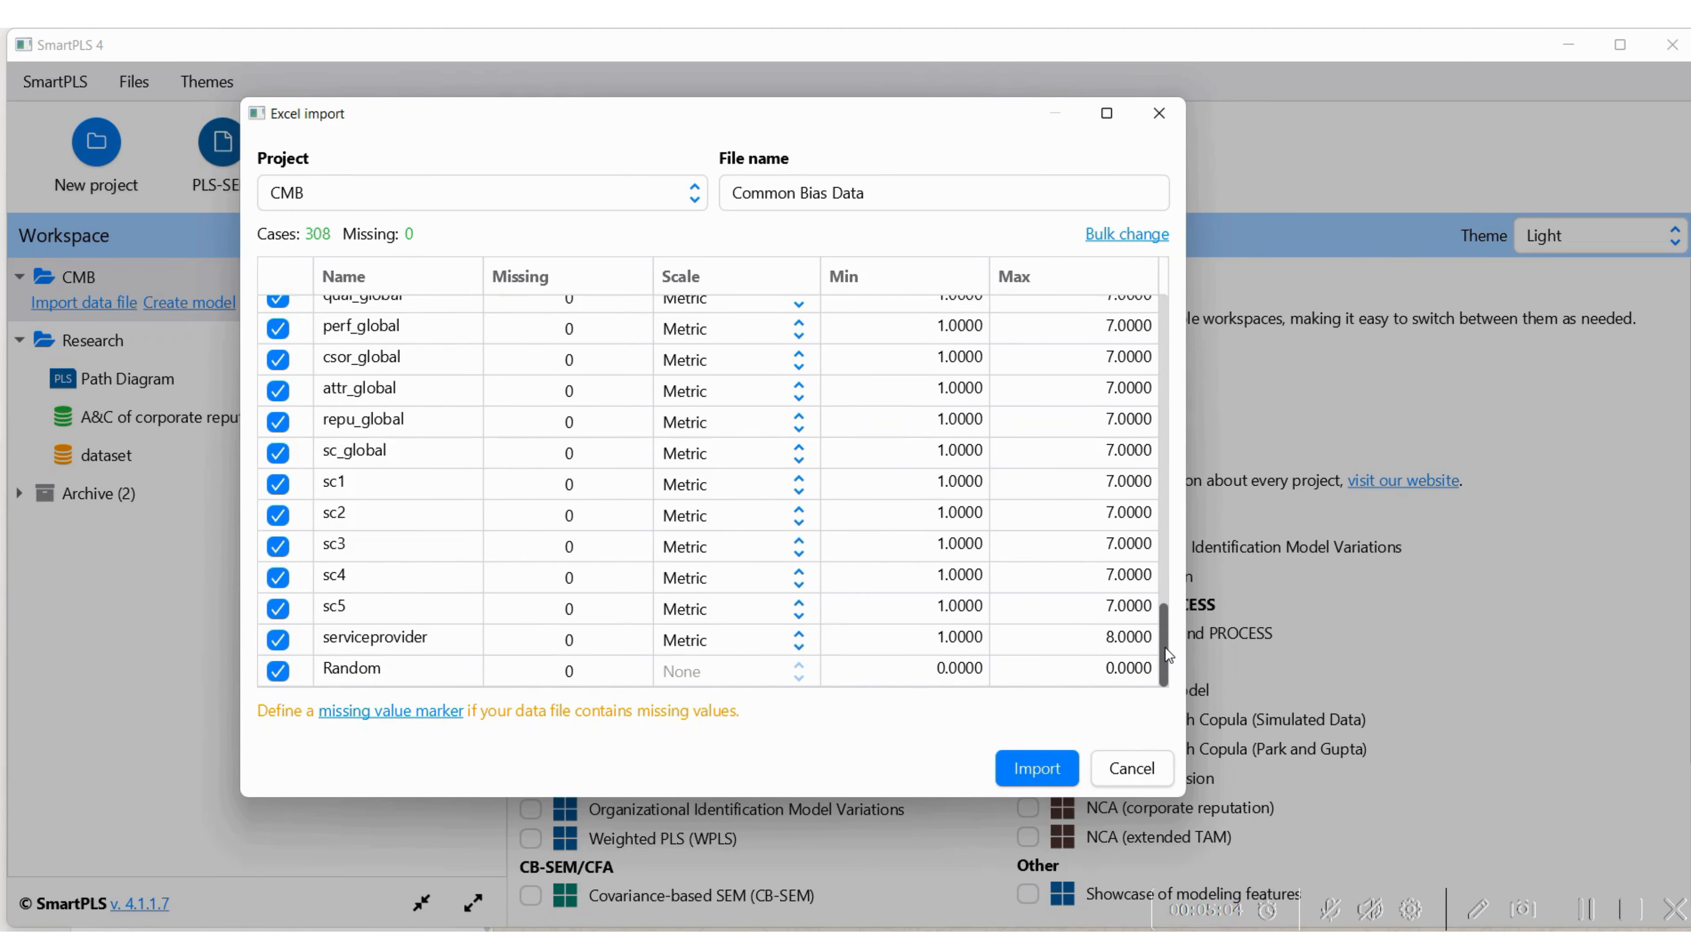
drag(1165, 647, 1164, 303)
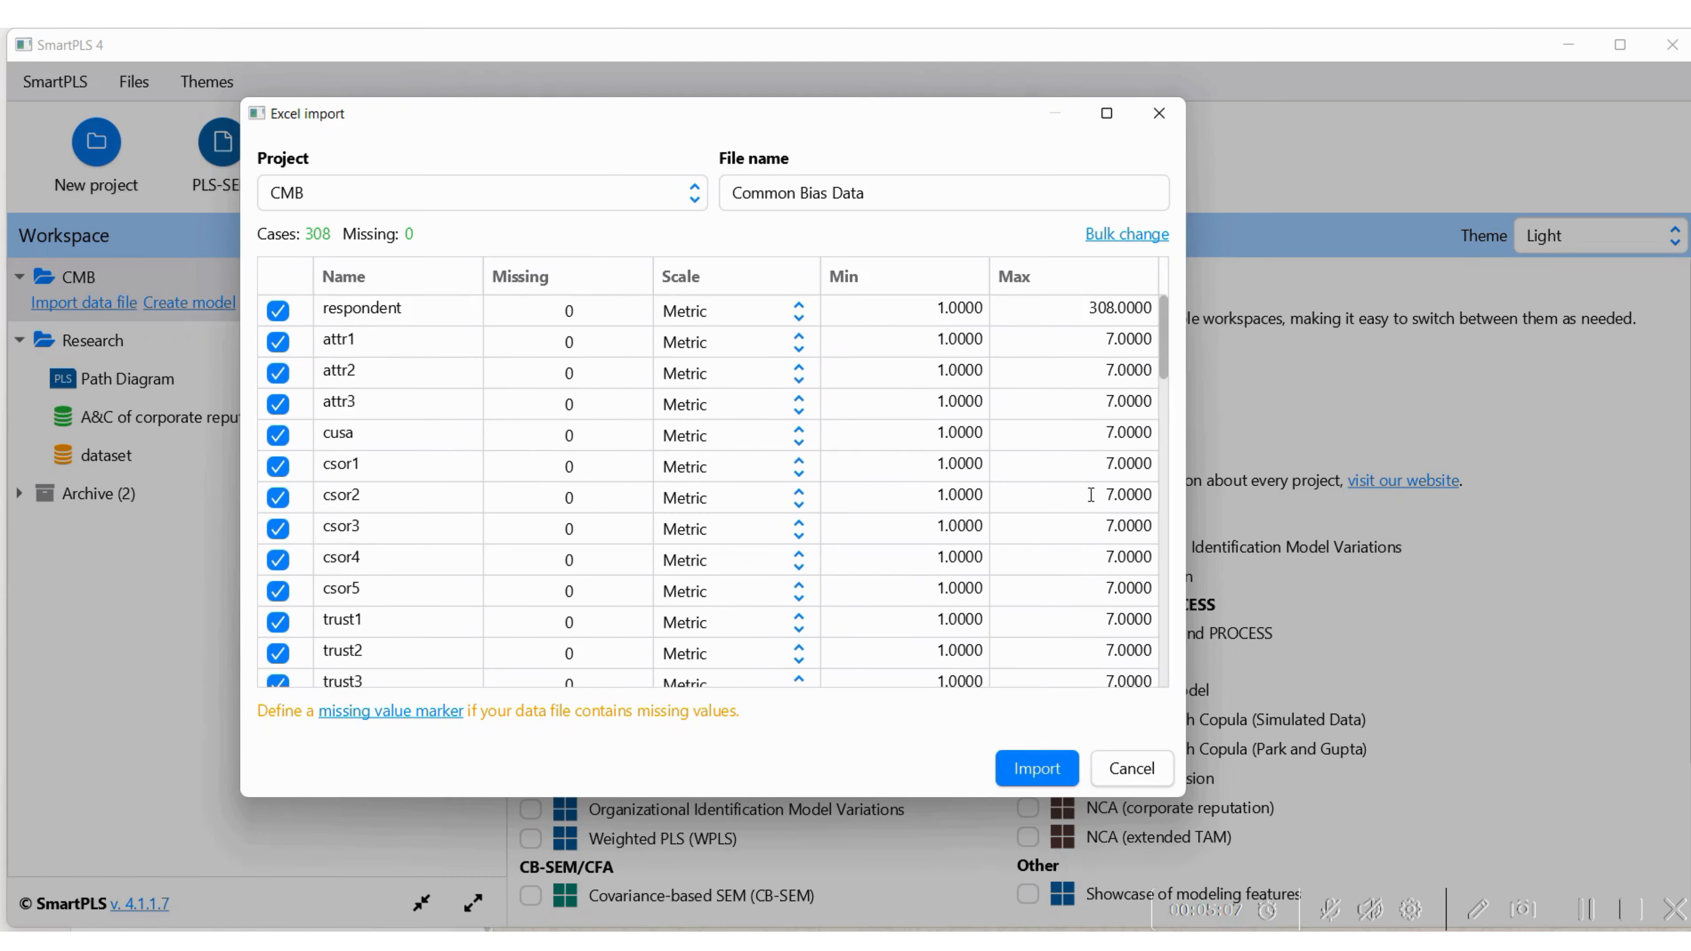
click(1036, 768)
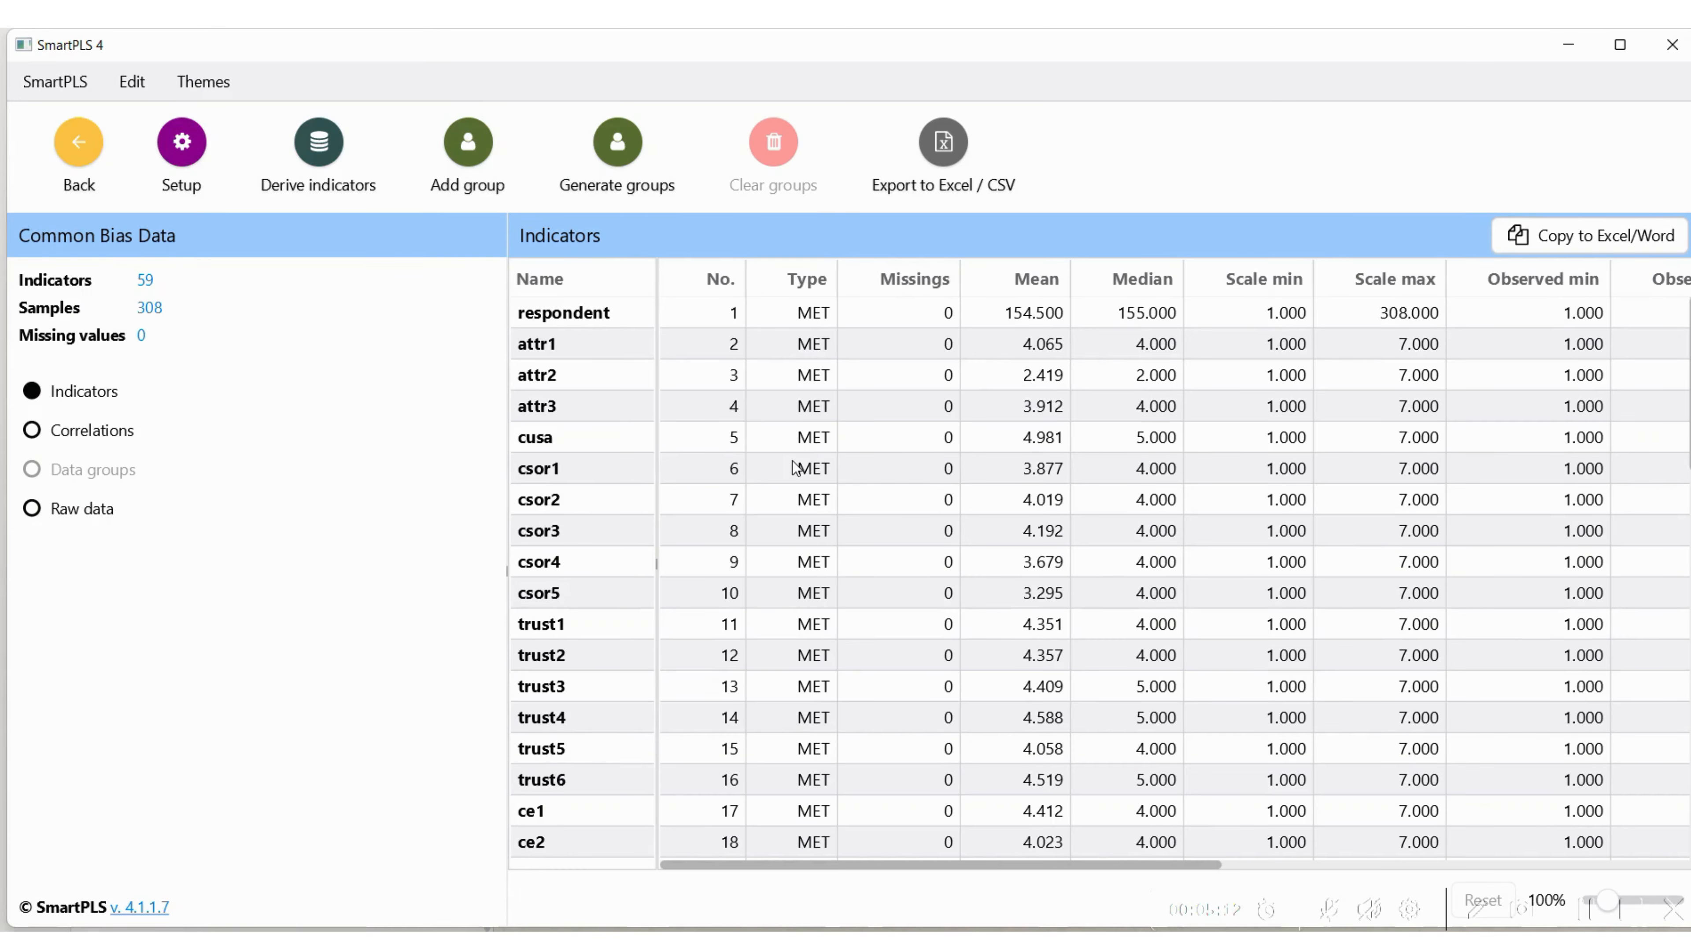
Show the raw data of the imported Common Bias Data file and examine its last columns
mouse_move(1690, 426)
mouse_down()
mouse_move(1690, 826)
mouse_move(1690, 426)
mouse_up()
click(31, 508)
drag(690, 865, 1494, 865)
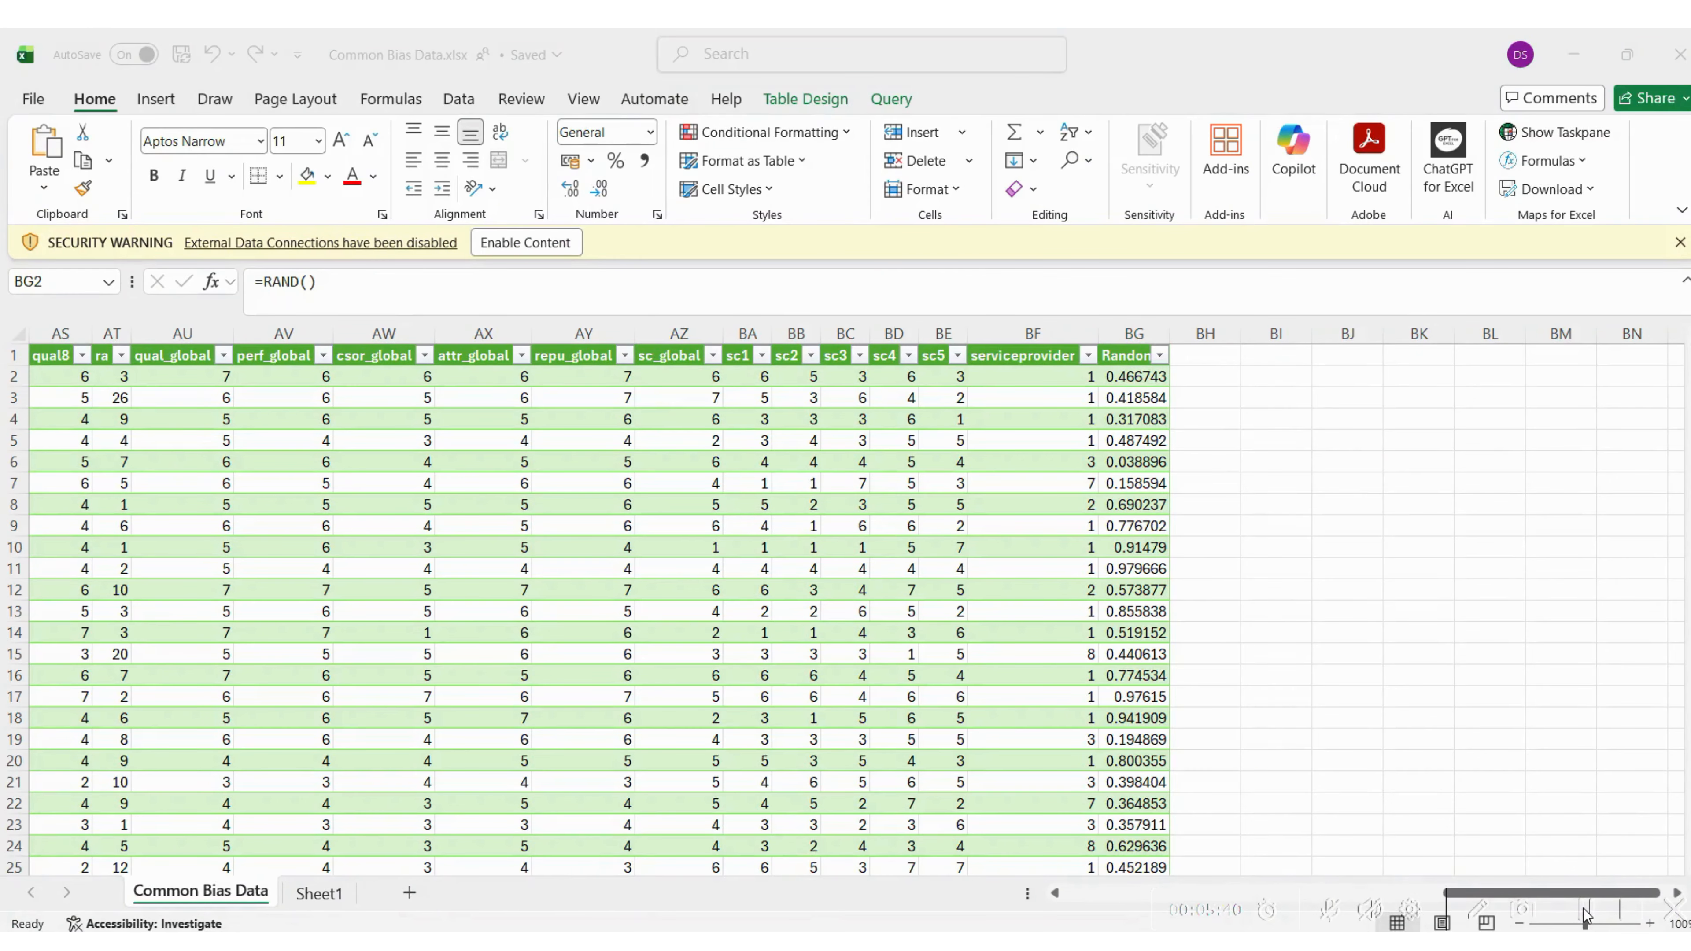
Switch to Common Bias Data.xlsx in Excel and copy the Random column's cells BG2 to BG309
click(1206, 361)
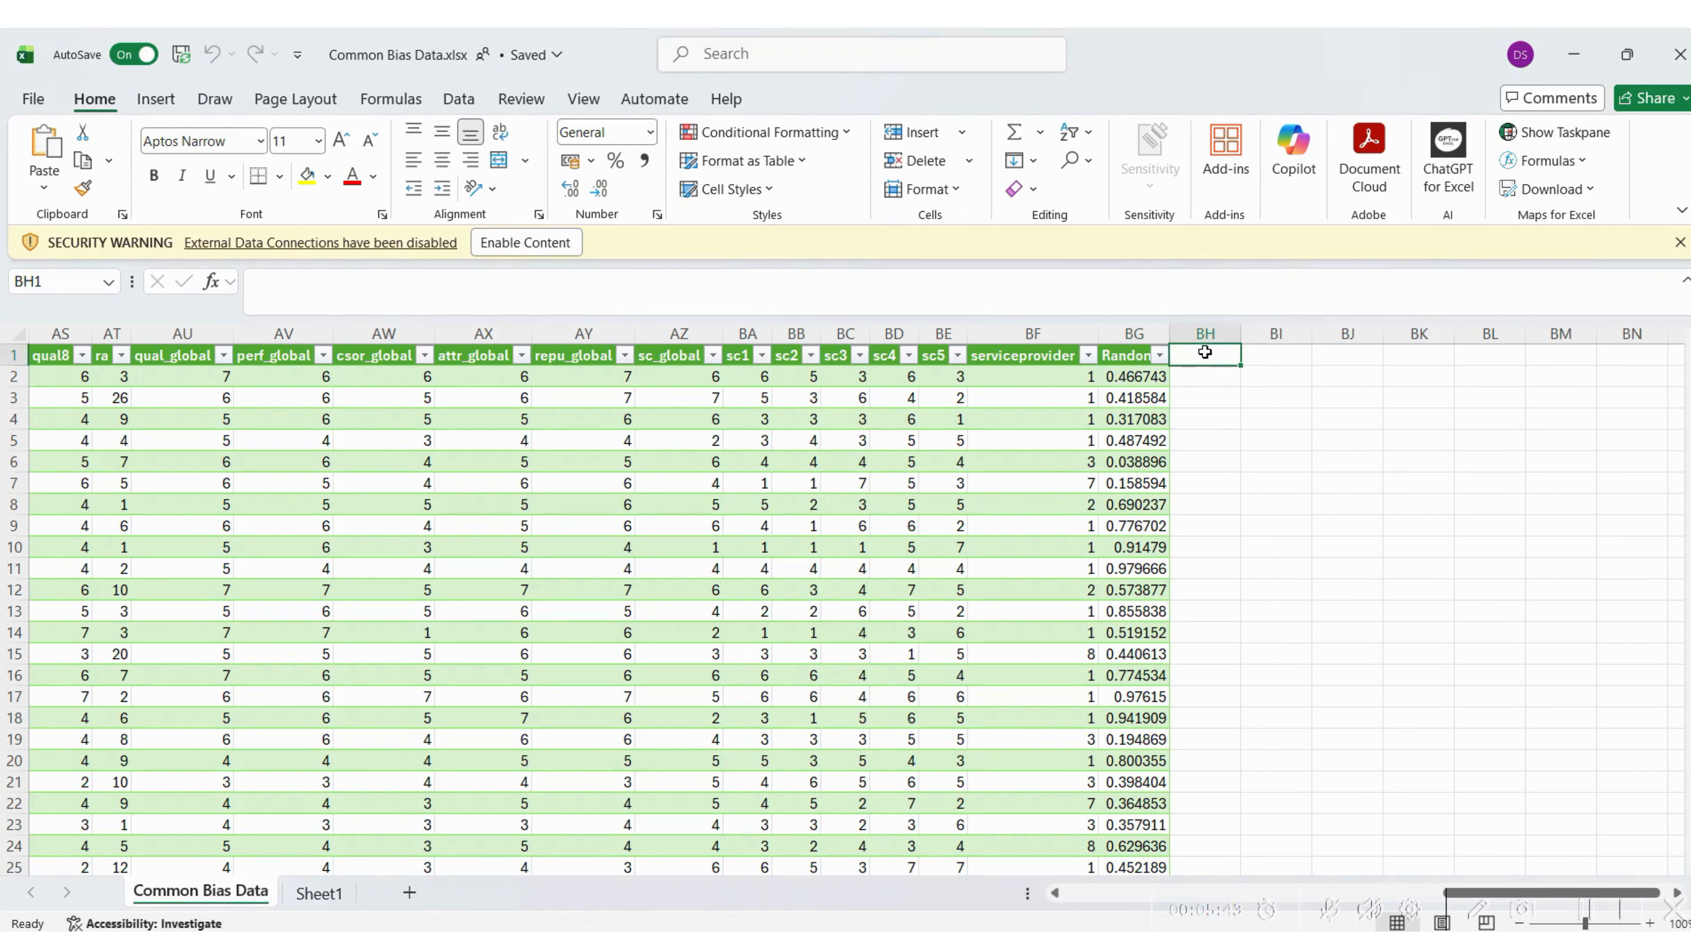
drag(1204, 347, 1115, 381)
click(1115, 381)
key(ctrl+shift+Down)
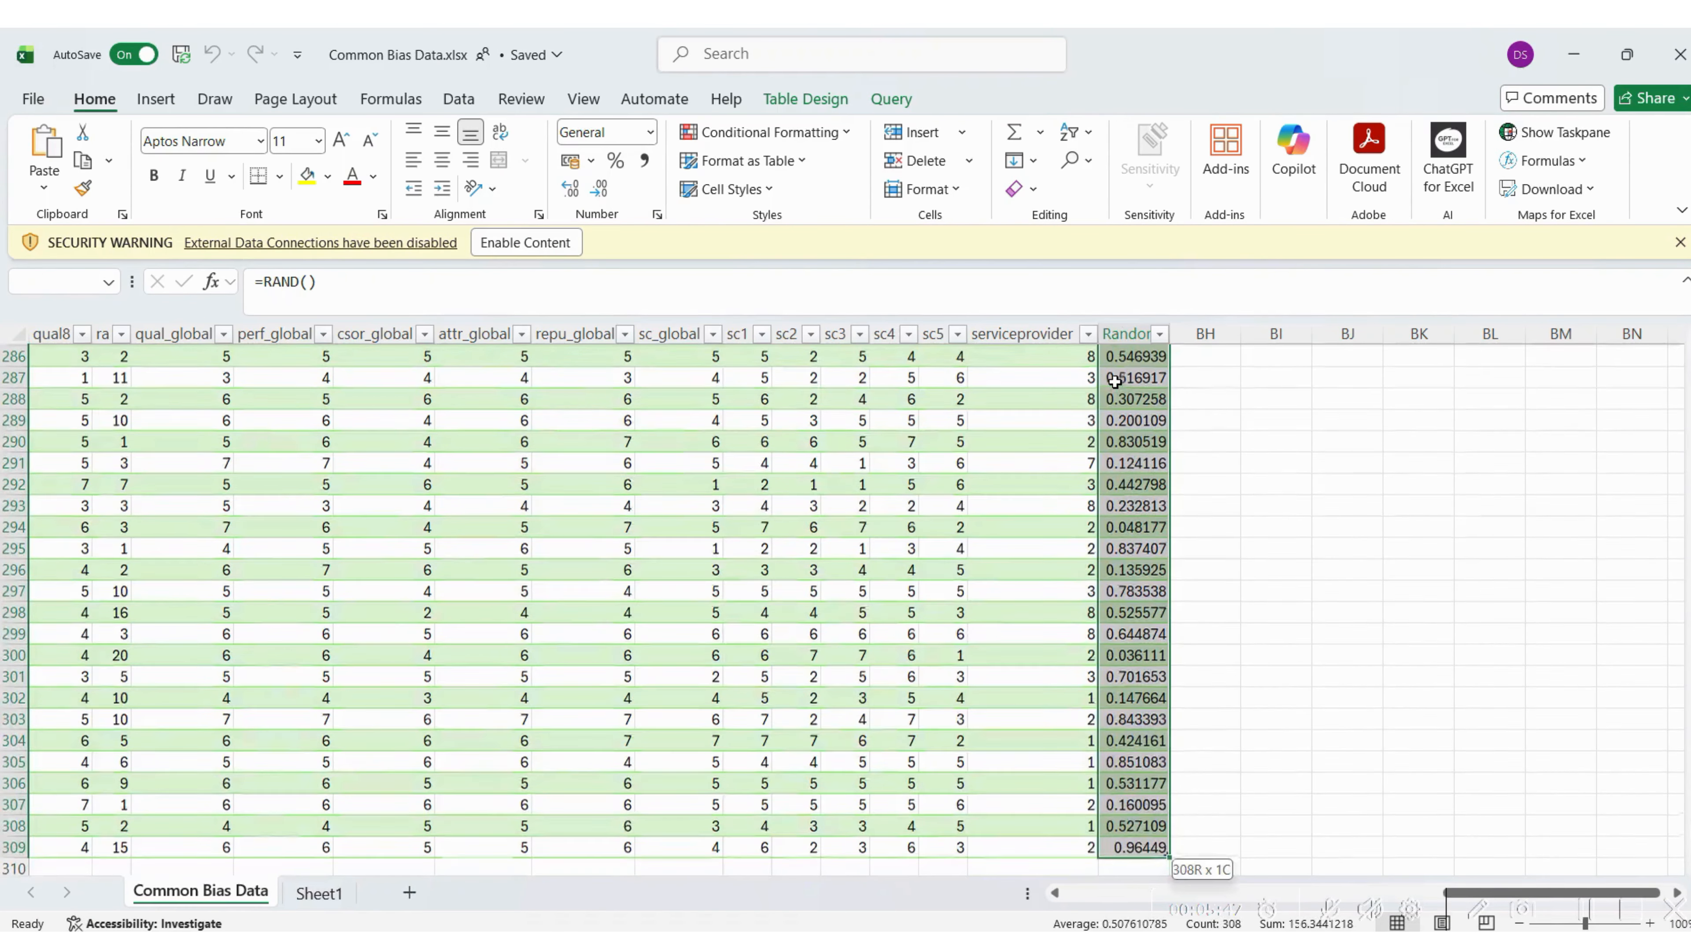
key(ctrl+c)
drag(1688, 852, 1688, 353)
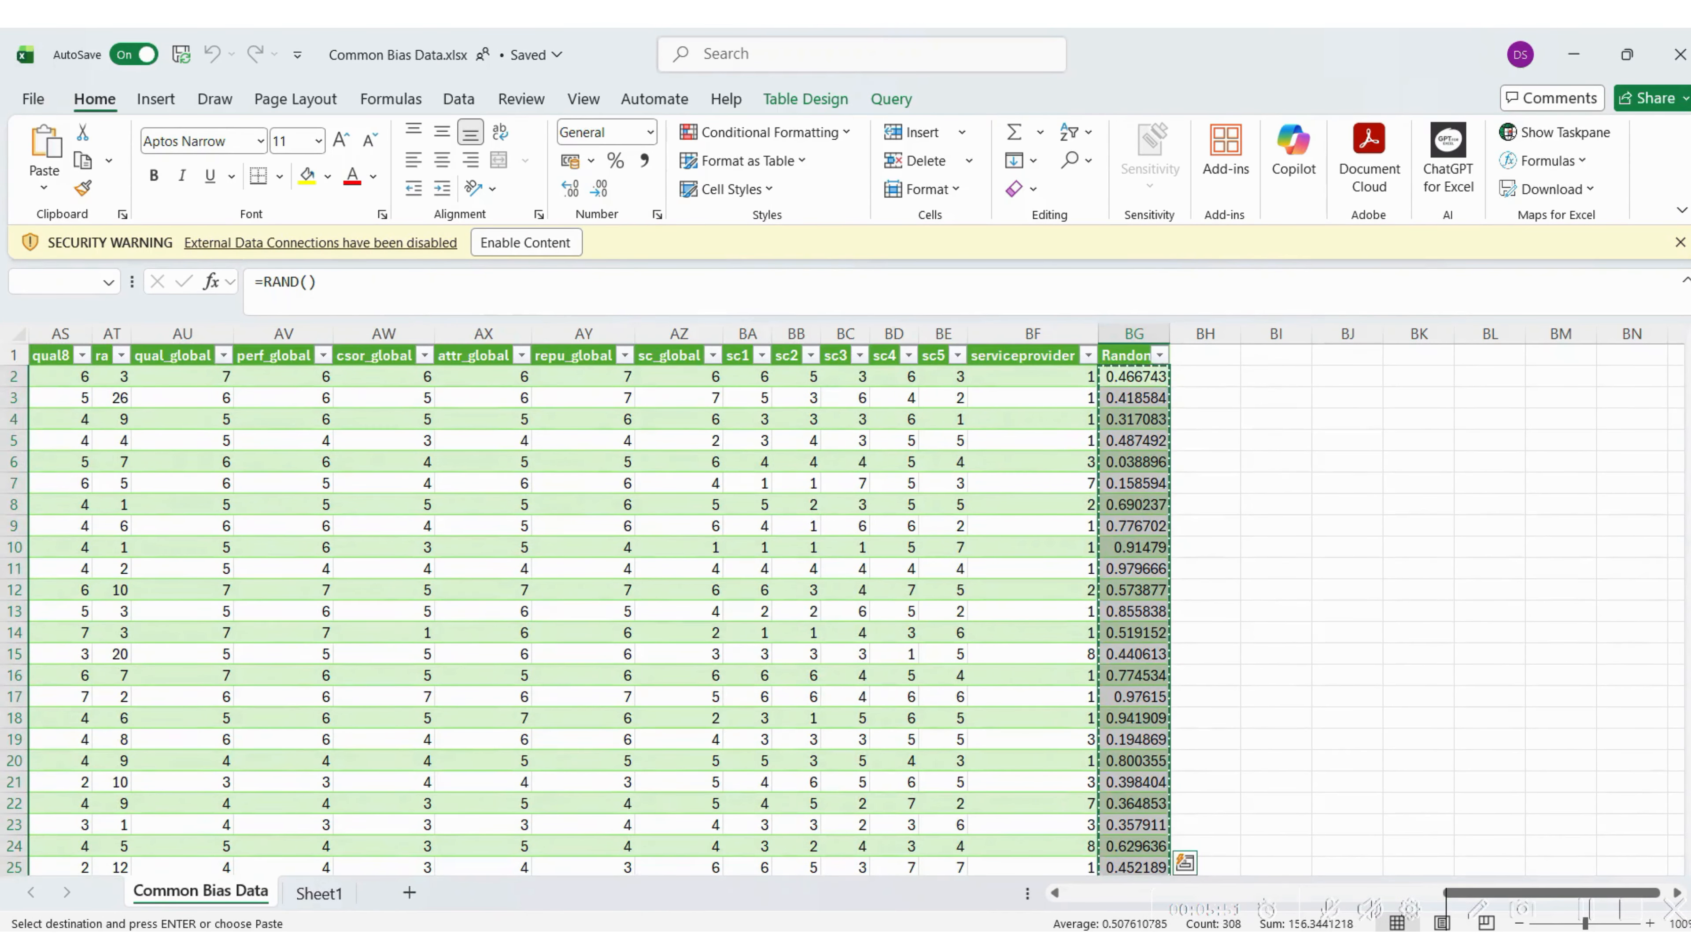
Paste the copied random numbers over the Random column from BG2 as values only, replacing the RAND formulas
click(1141, 377)
right_click(1141, 377)
click(1229, 272)
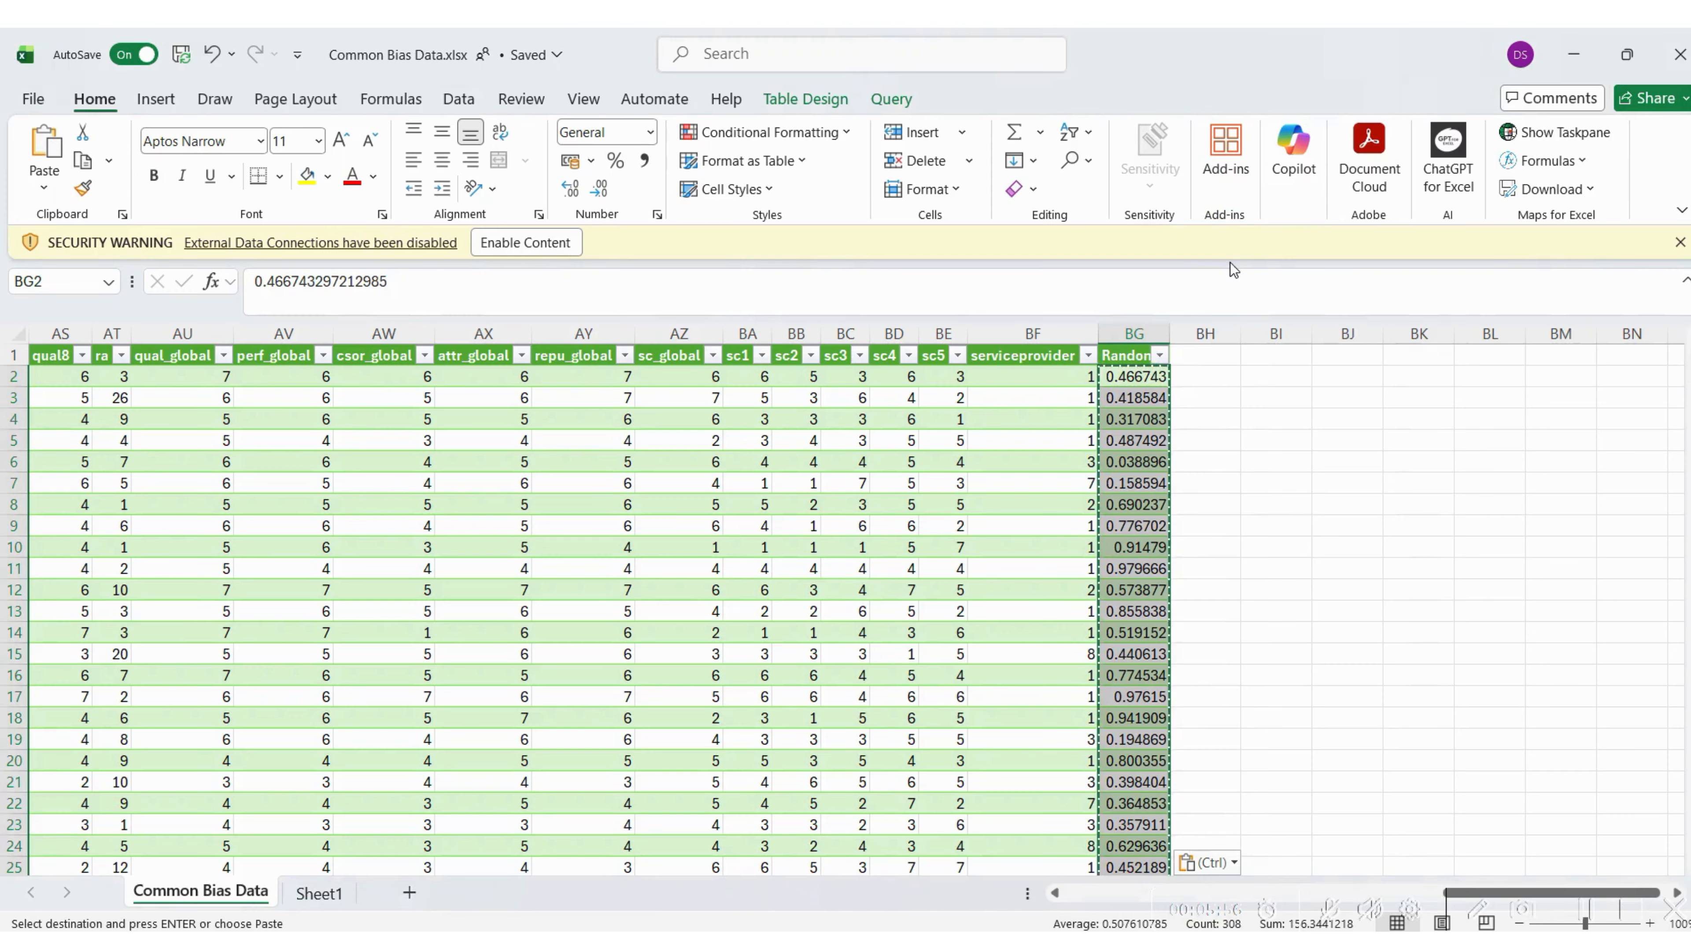
key(Right)
key(Down)
mouse_move(1127, 374)
mouse_down()
mouse_move(1130, 400)
mouse_move(1124, 381)
mouse_up()
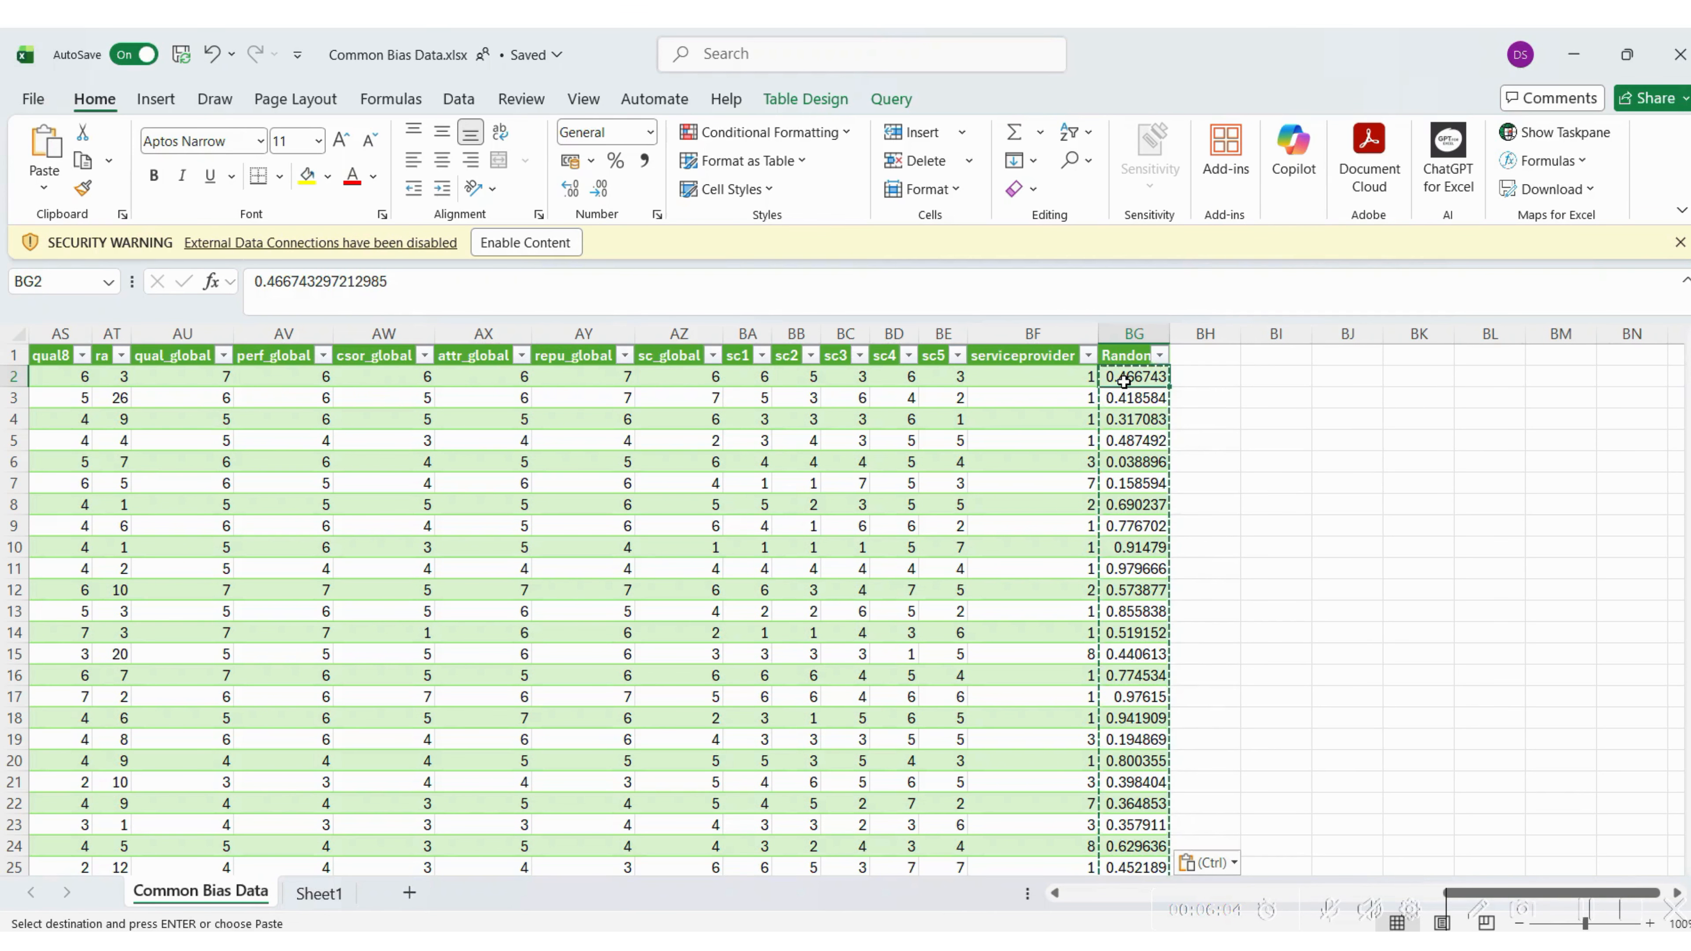
key(Escape)
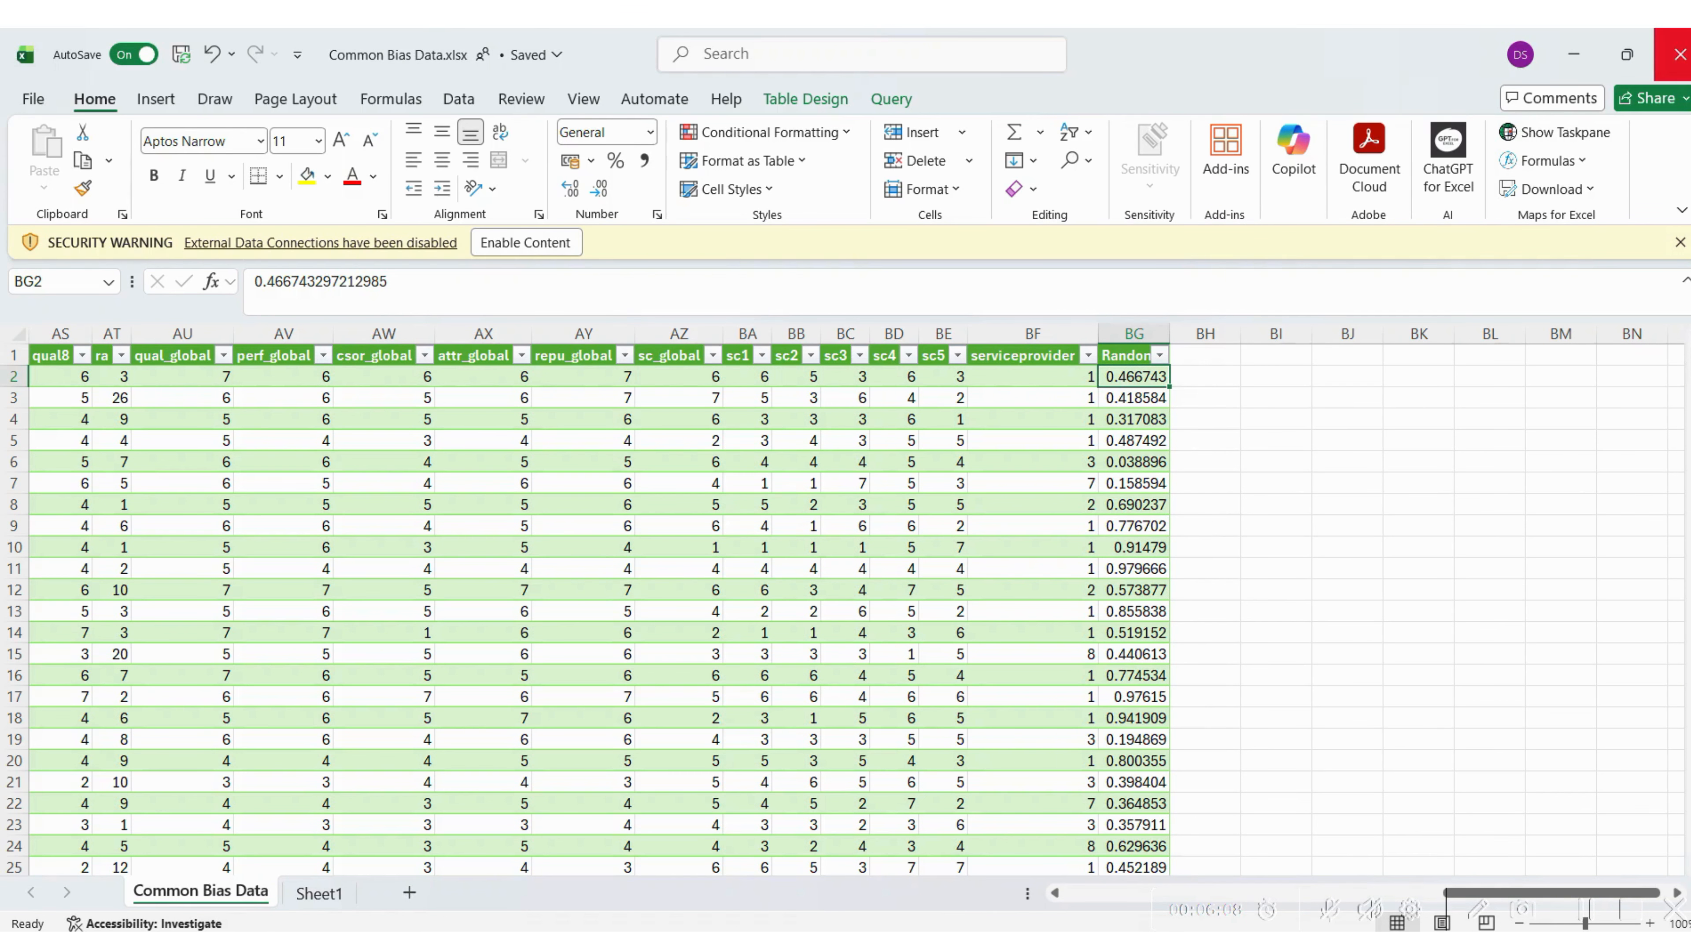
Close the Excel workbook, return to SmartPLS and delete the Common Bias Data file from the CMB project
click(1679, 54)
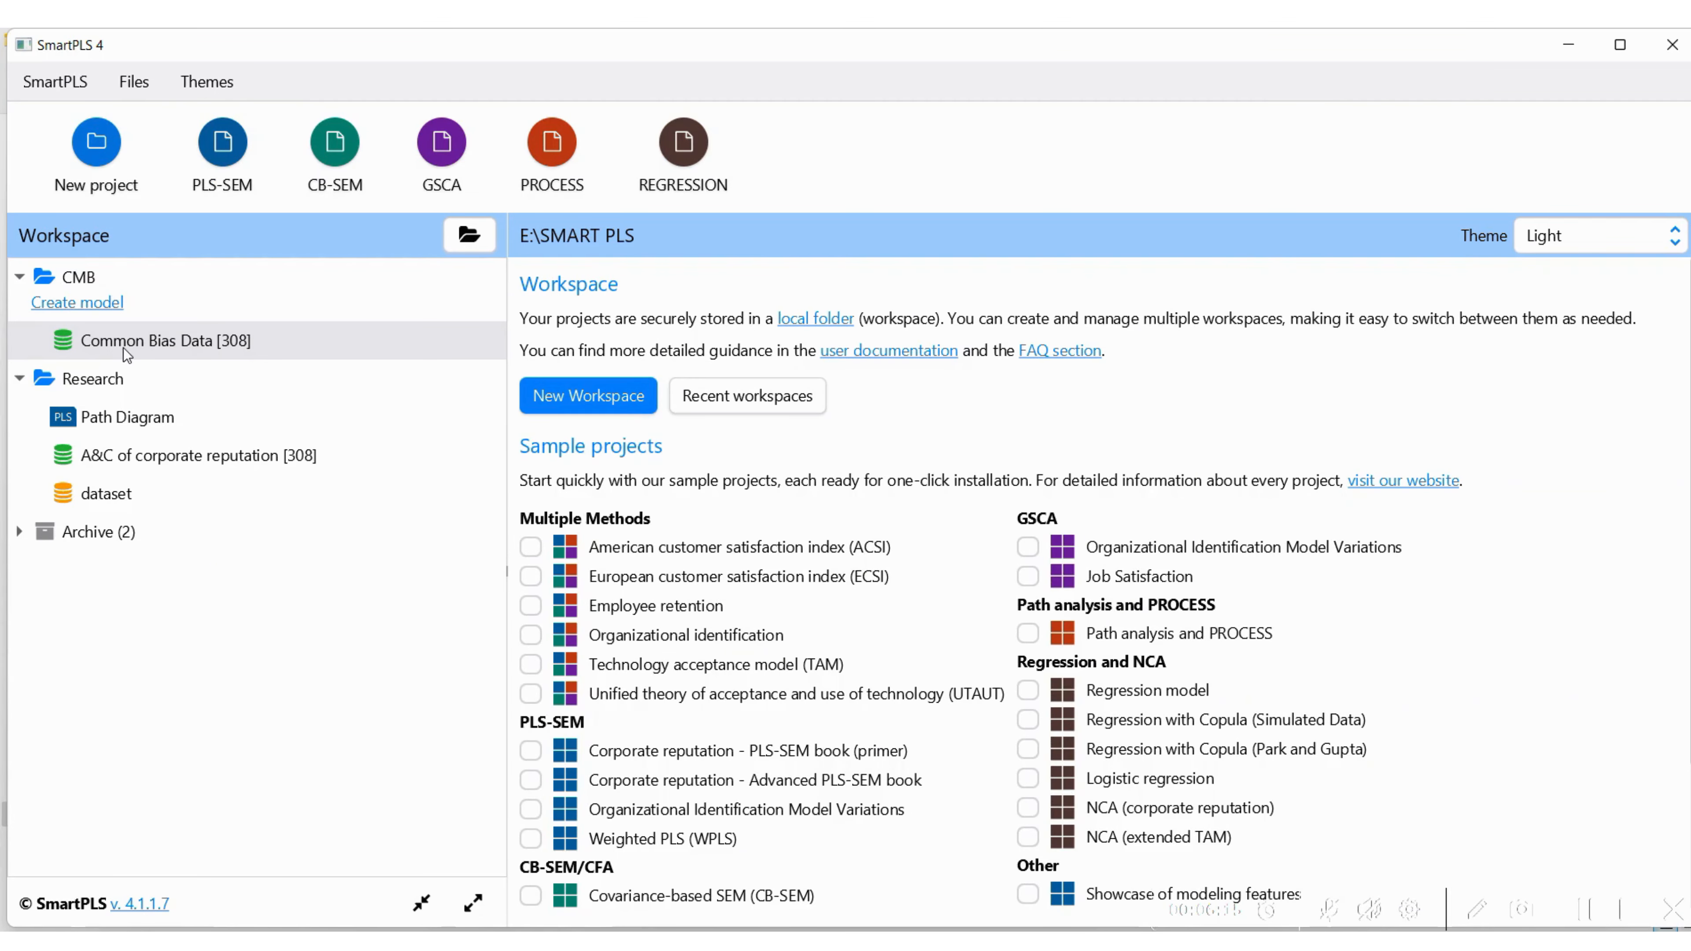
right_click(123, 347)
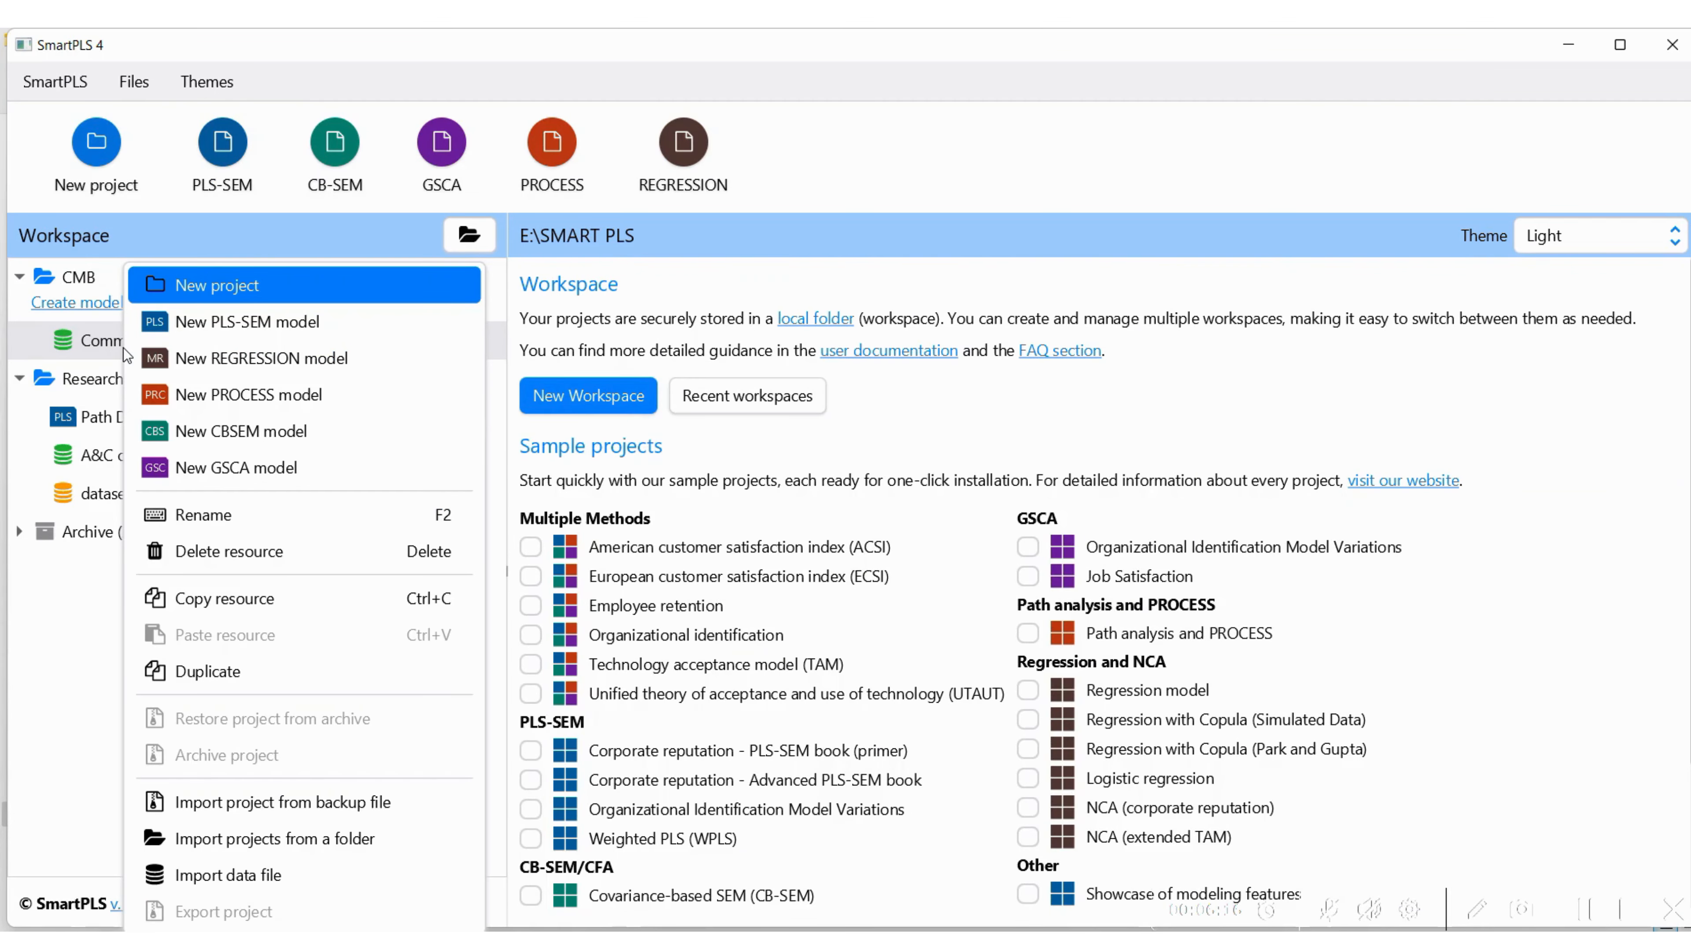
click(211, 550)
click(899, 551)
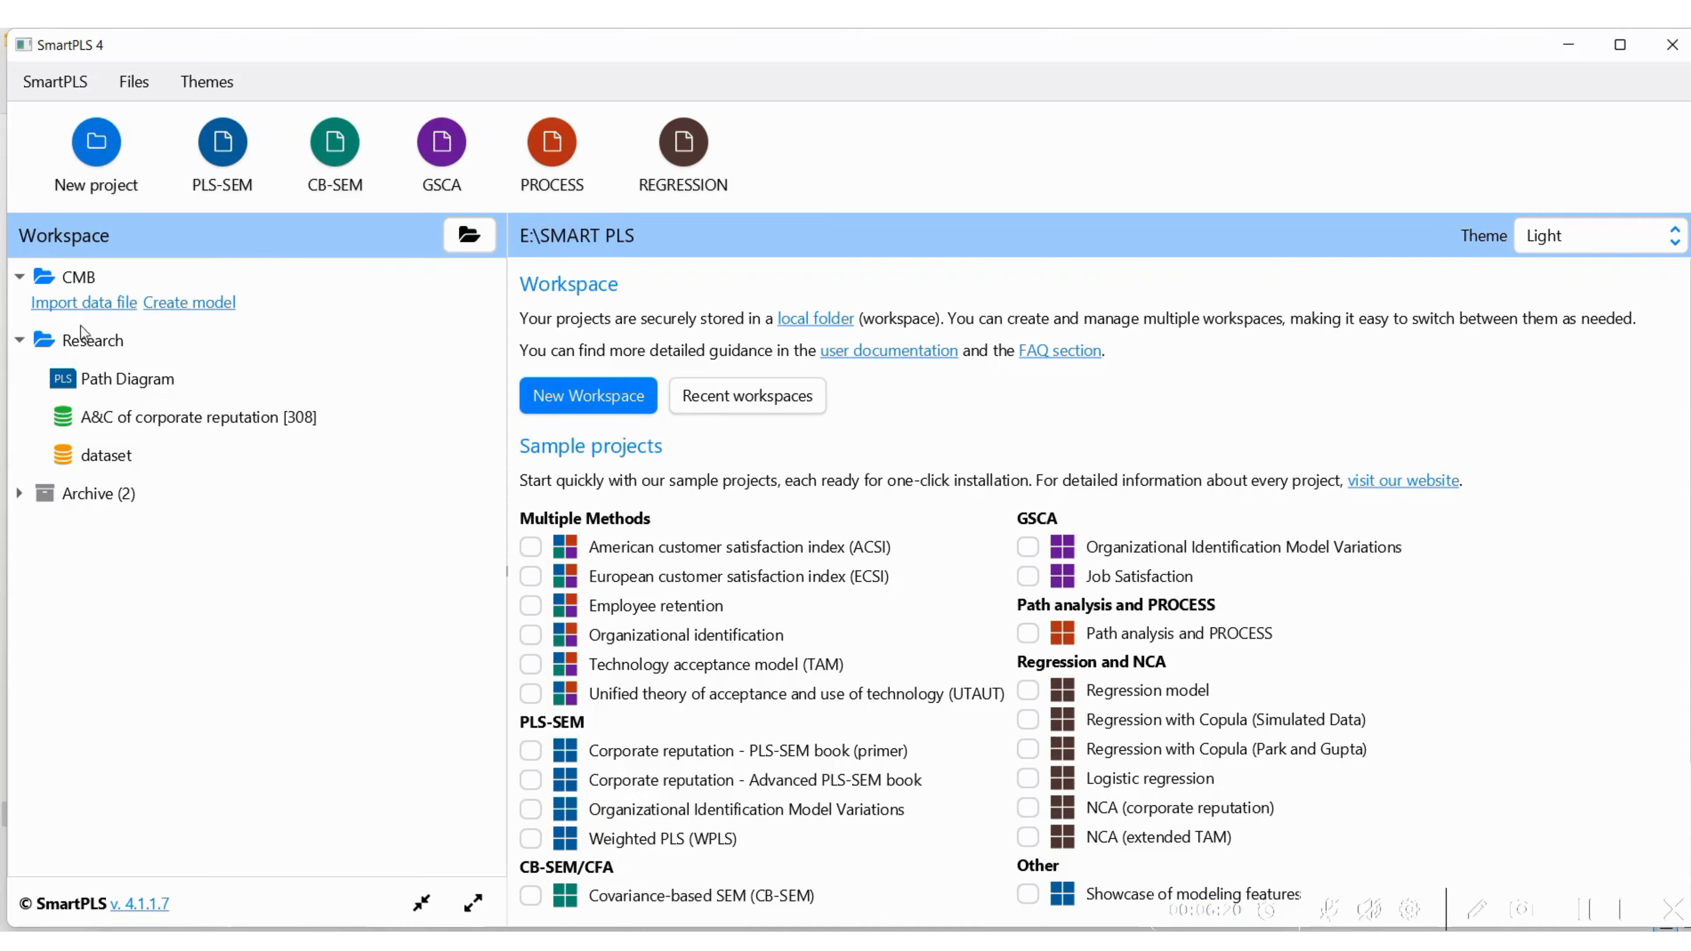
Import the updated Common Bias Data file into the CMB project again and return to the workspace
click(83, 302)
click(333, 421)
click(673, 562)
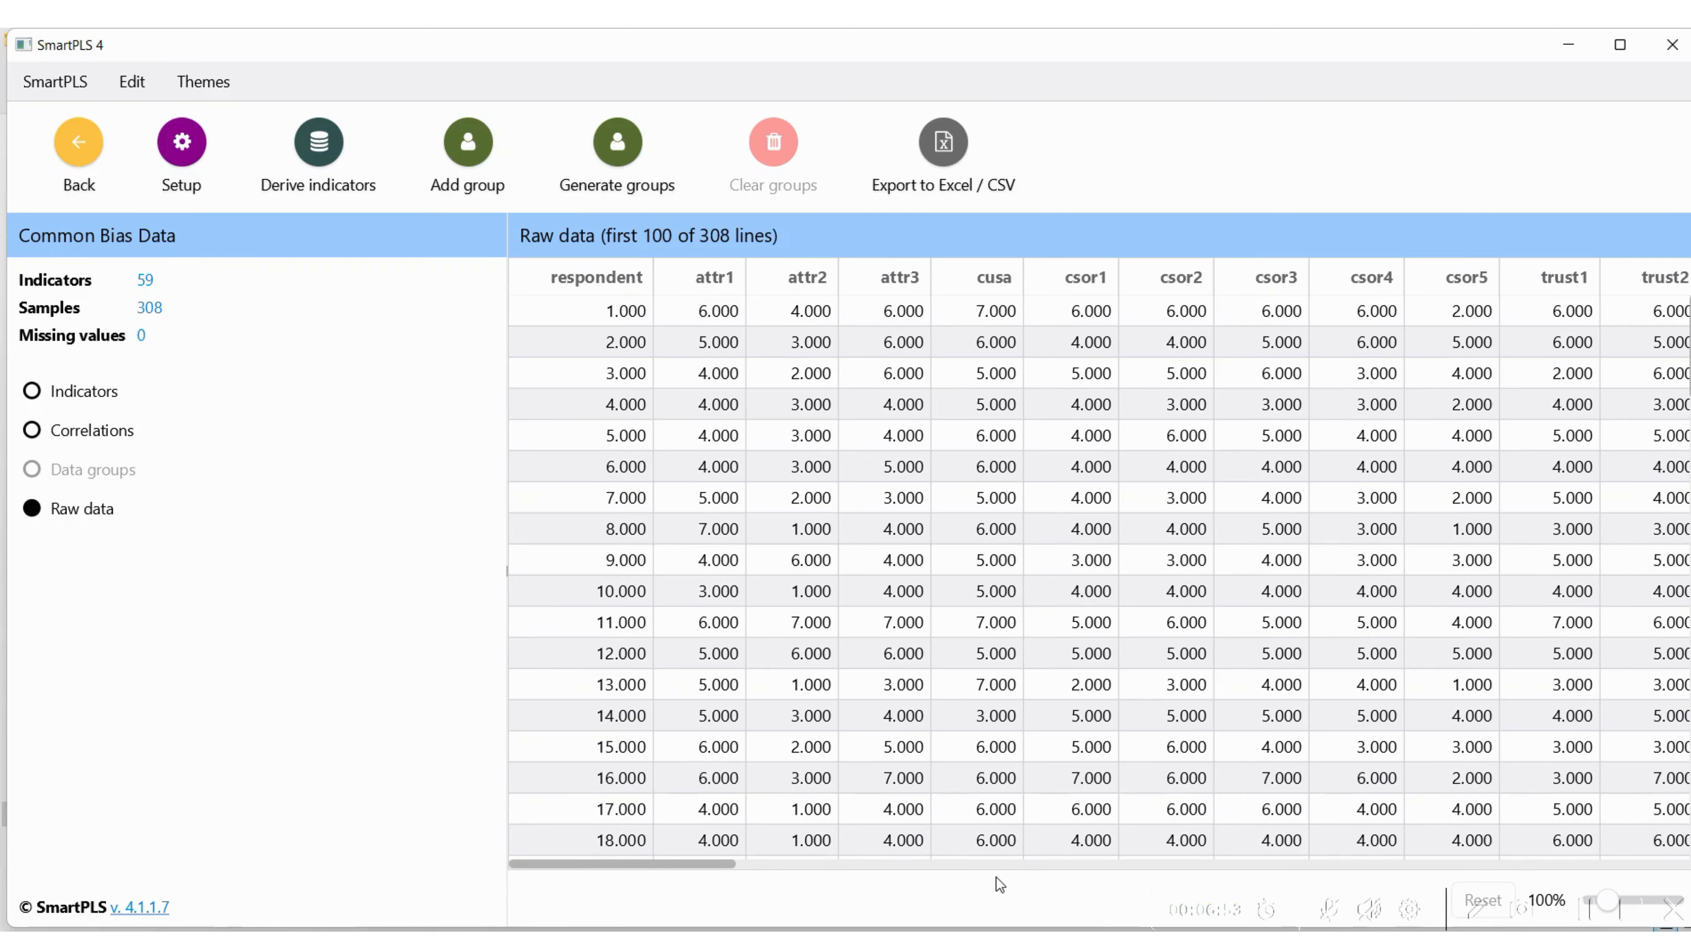
click(80, 149)
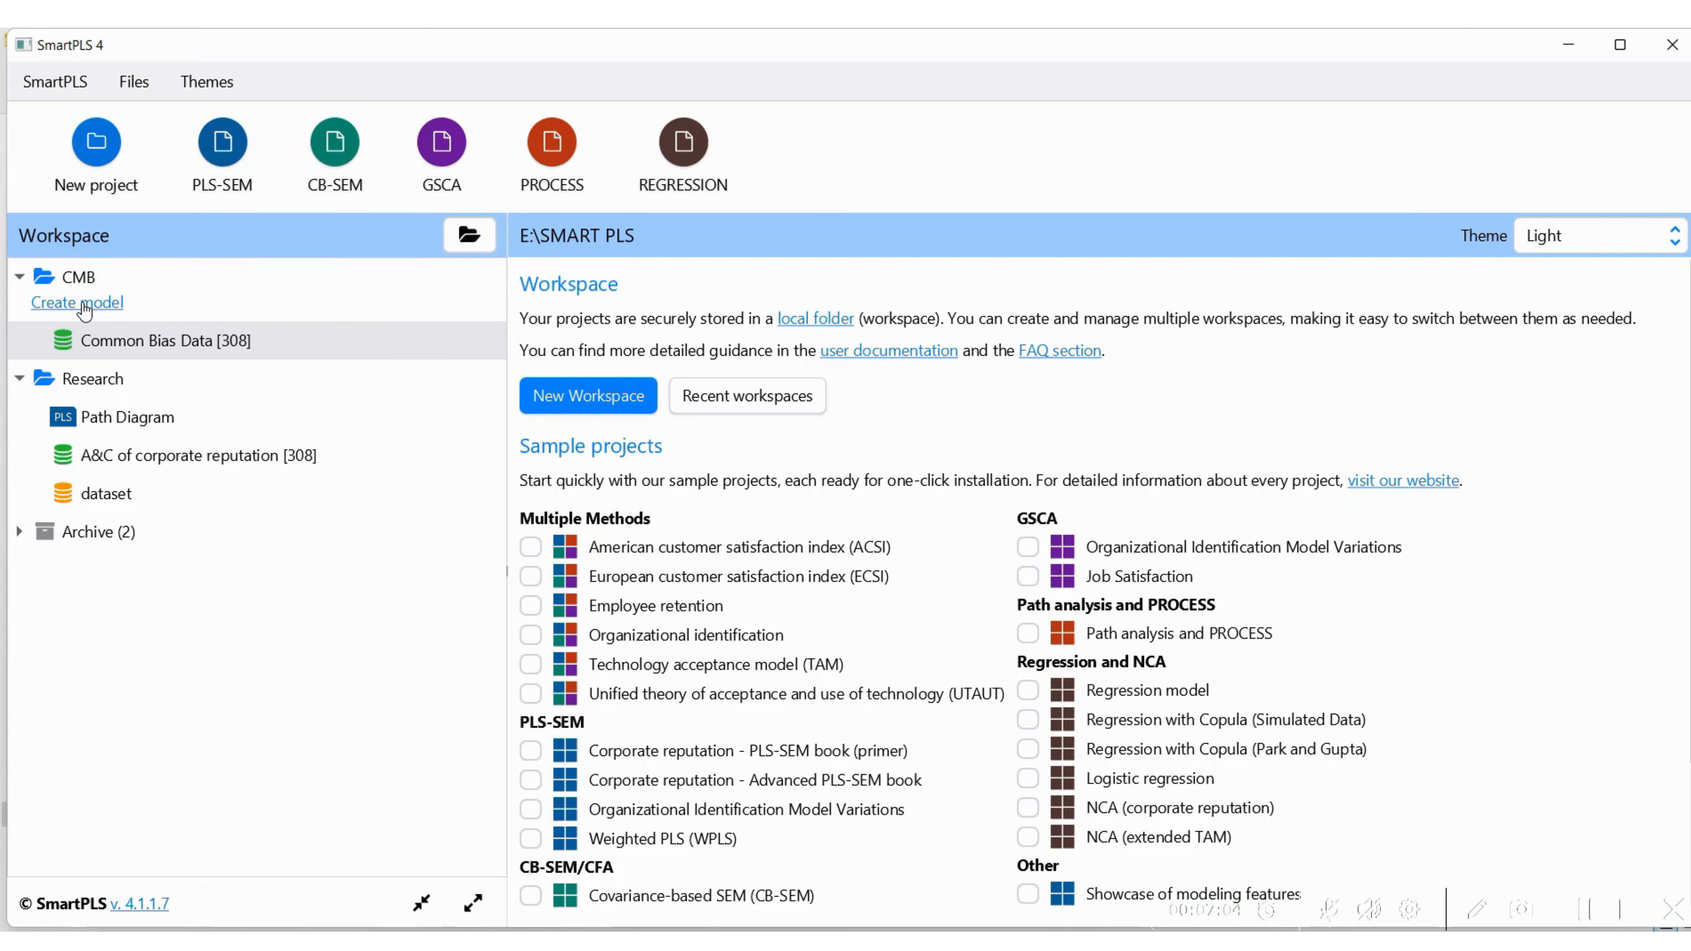
Create a PLS-SEM model named CMB in the CMB project
click(82, 304)
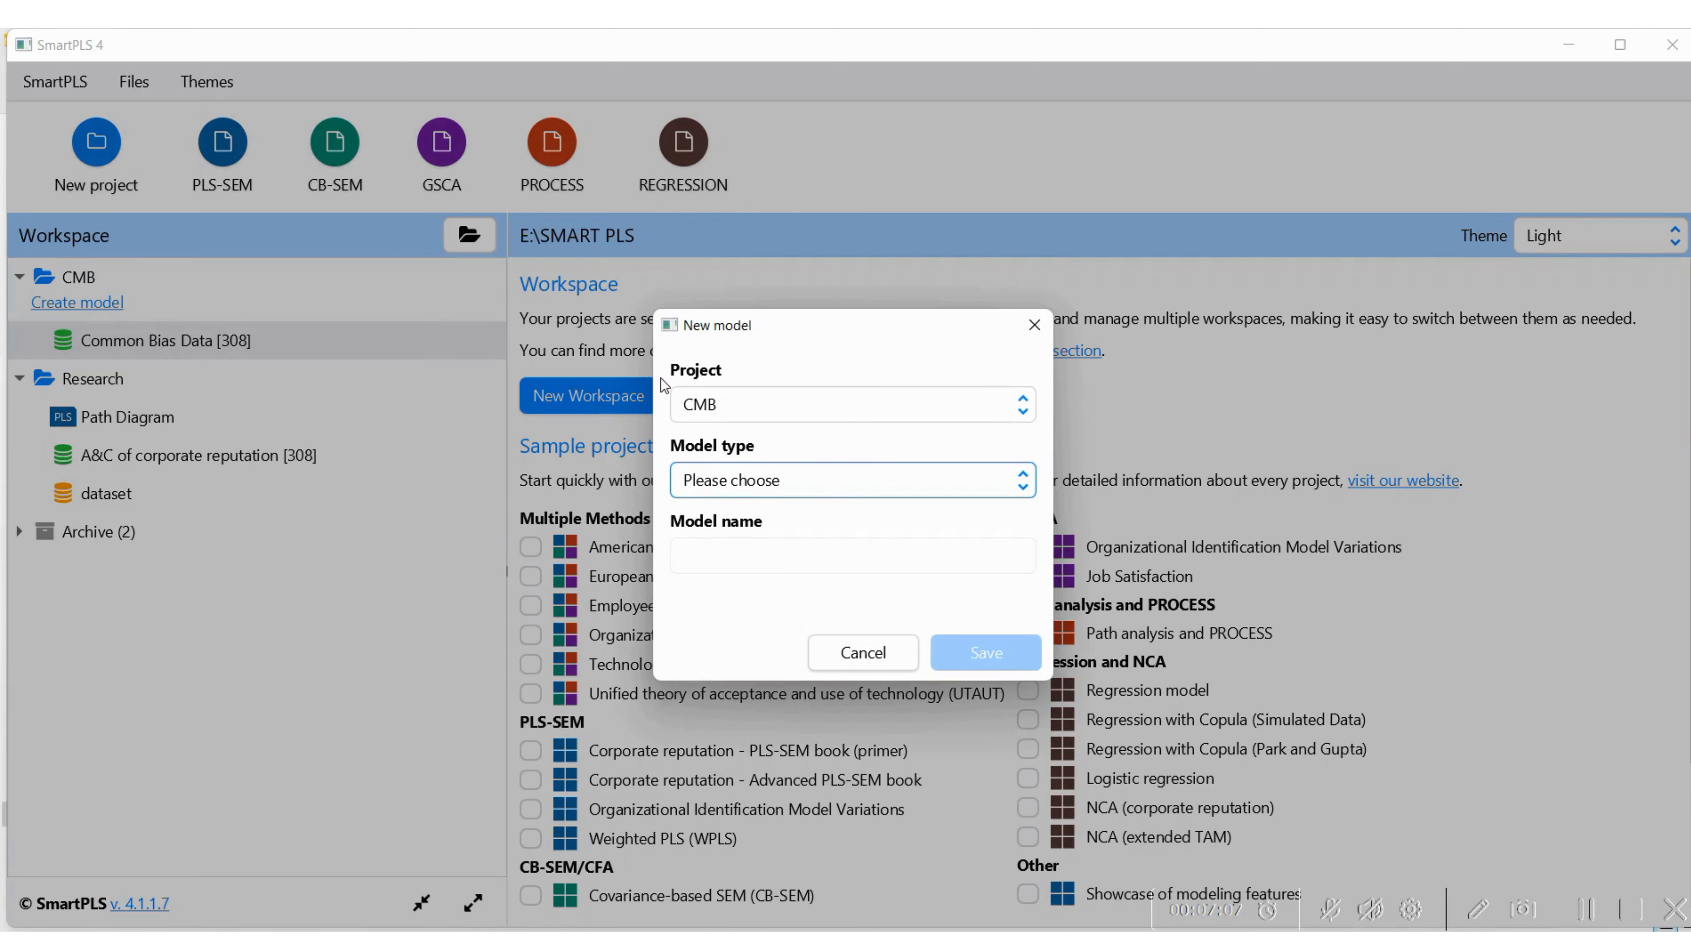
click(786, 485)
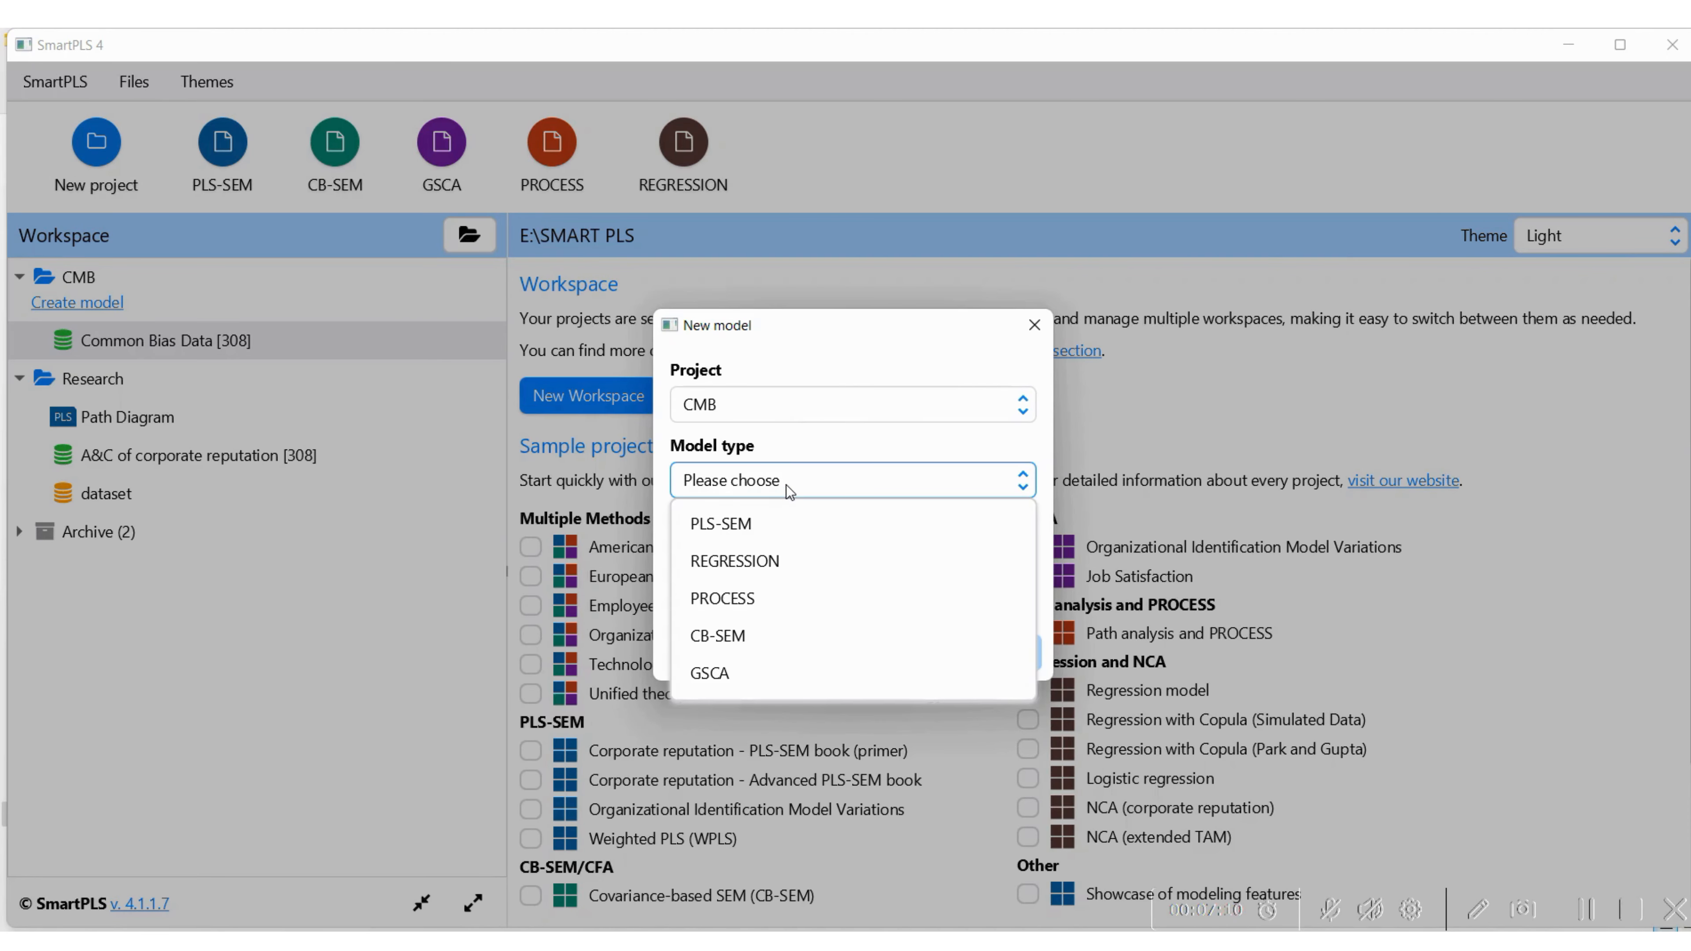
click(745, 520)
click(731, 553)
text(q)
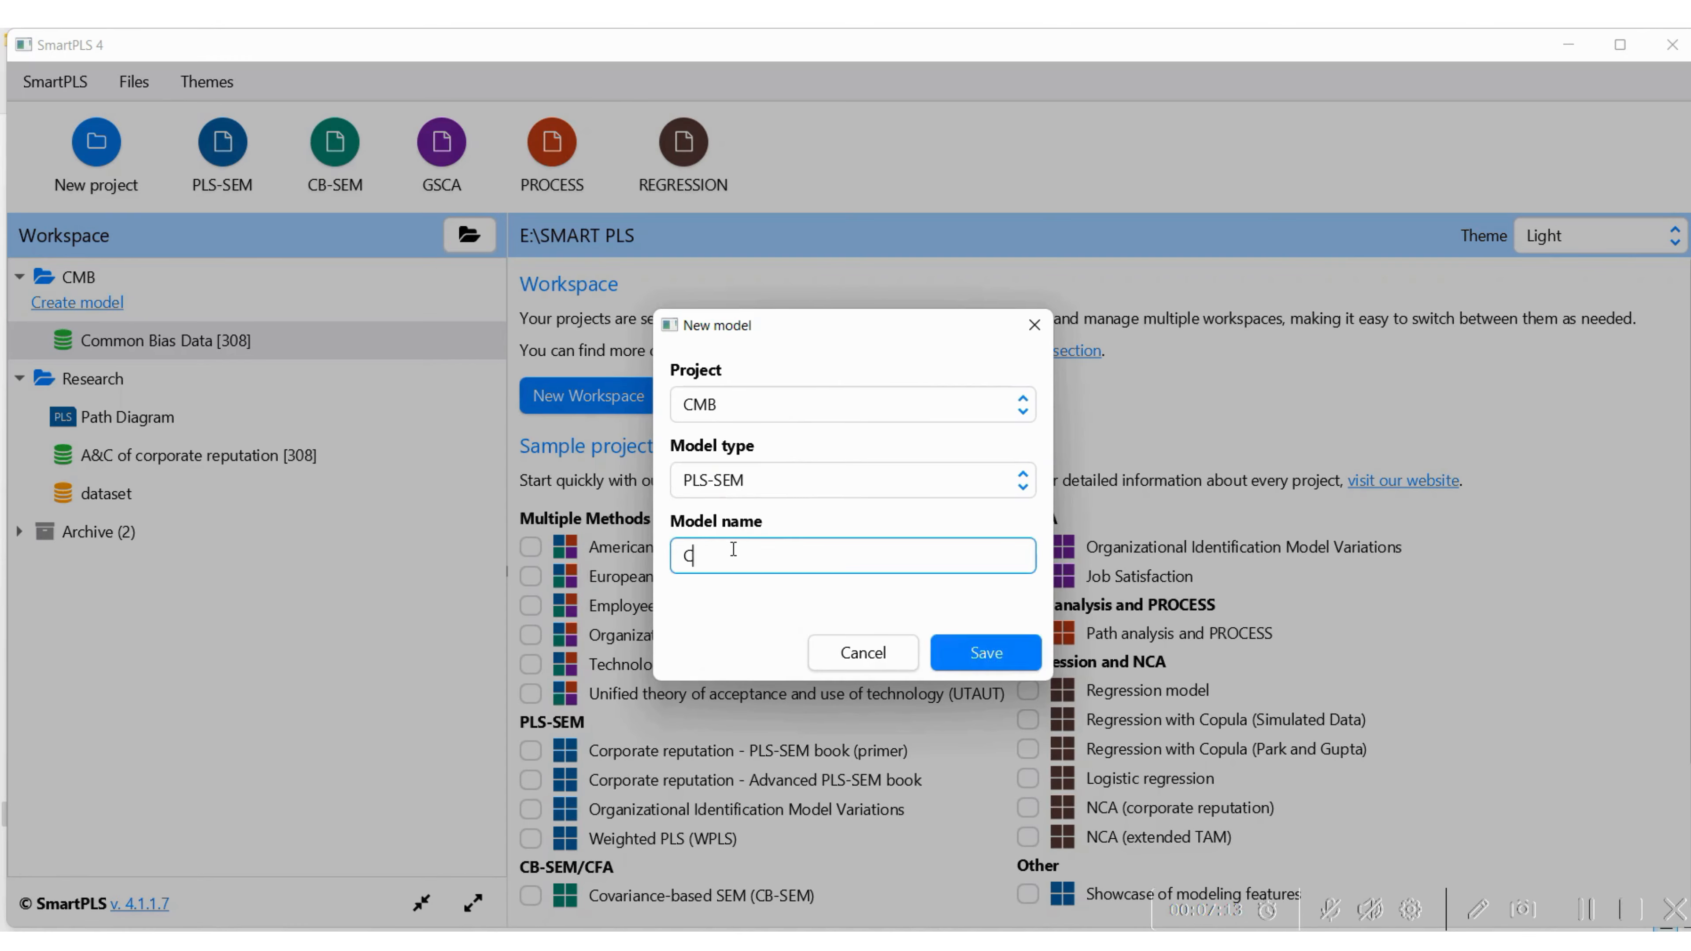
key(BackSpace)
text(CMB)
click(995, 654)
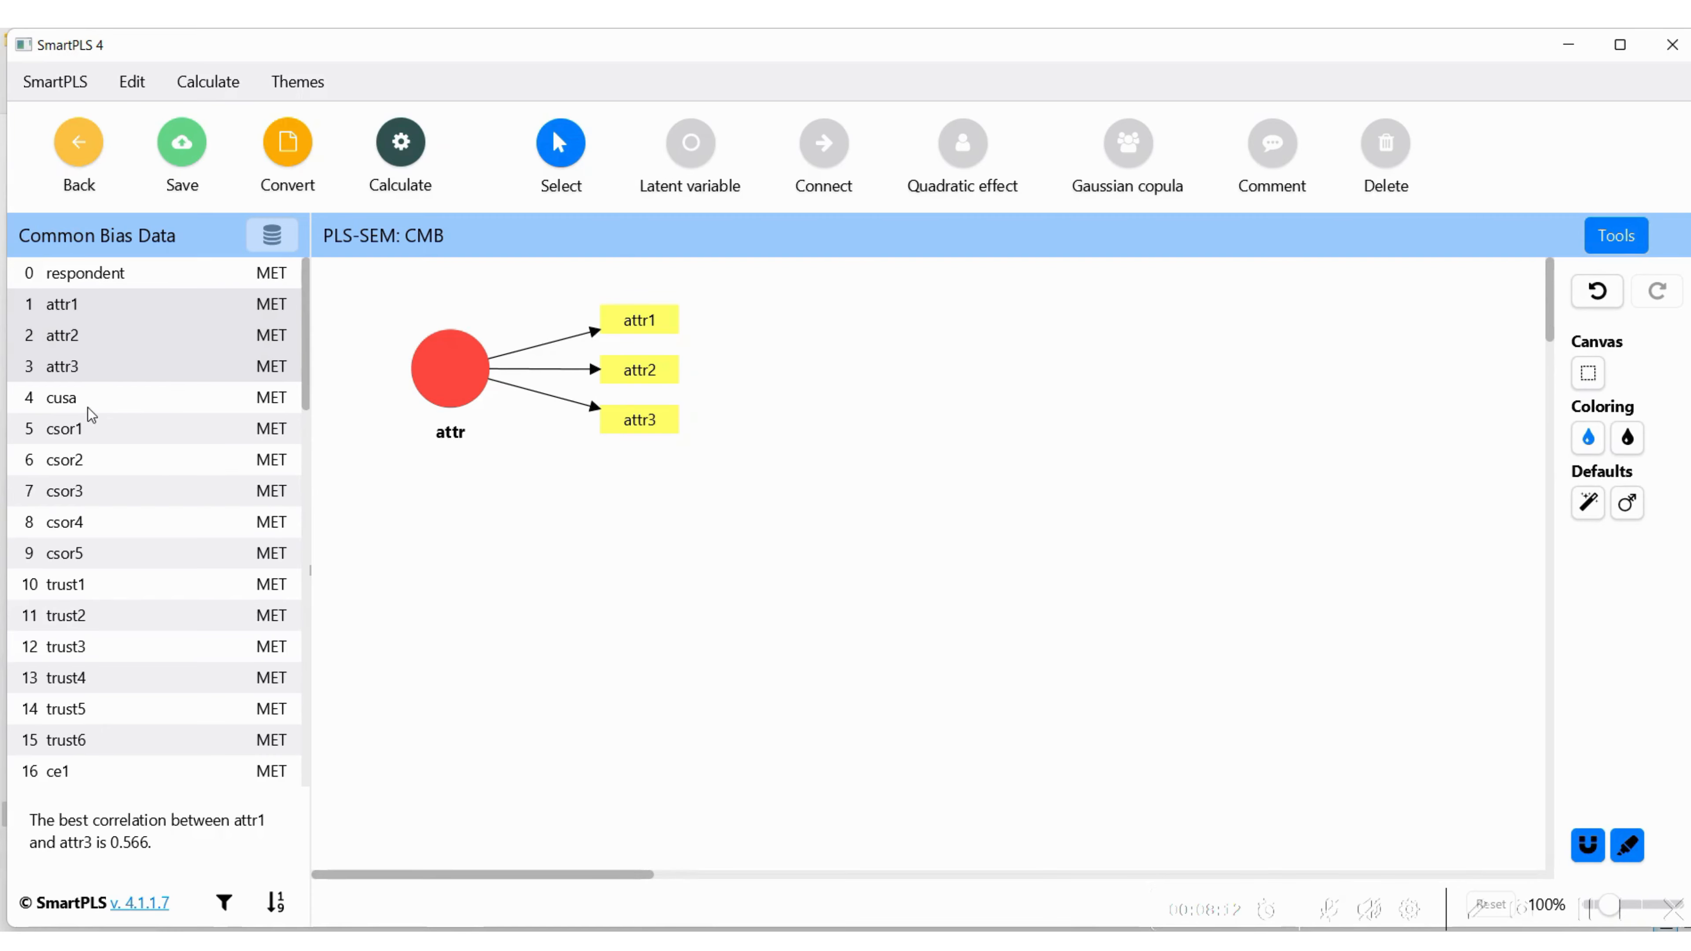
Add the latent variable cusa from the cusa indicator and csor from indicators csor1 to csor5
drag(66, 399, 1132, 465)
click(1012, 525)
click(91, 425)
key(shift+Down)
key(shift+Down)
key(shift+Down)
key(shift+Down)
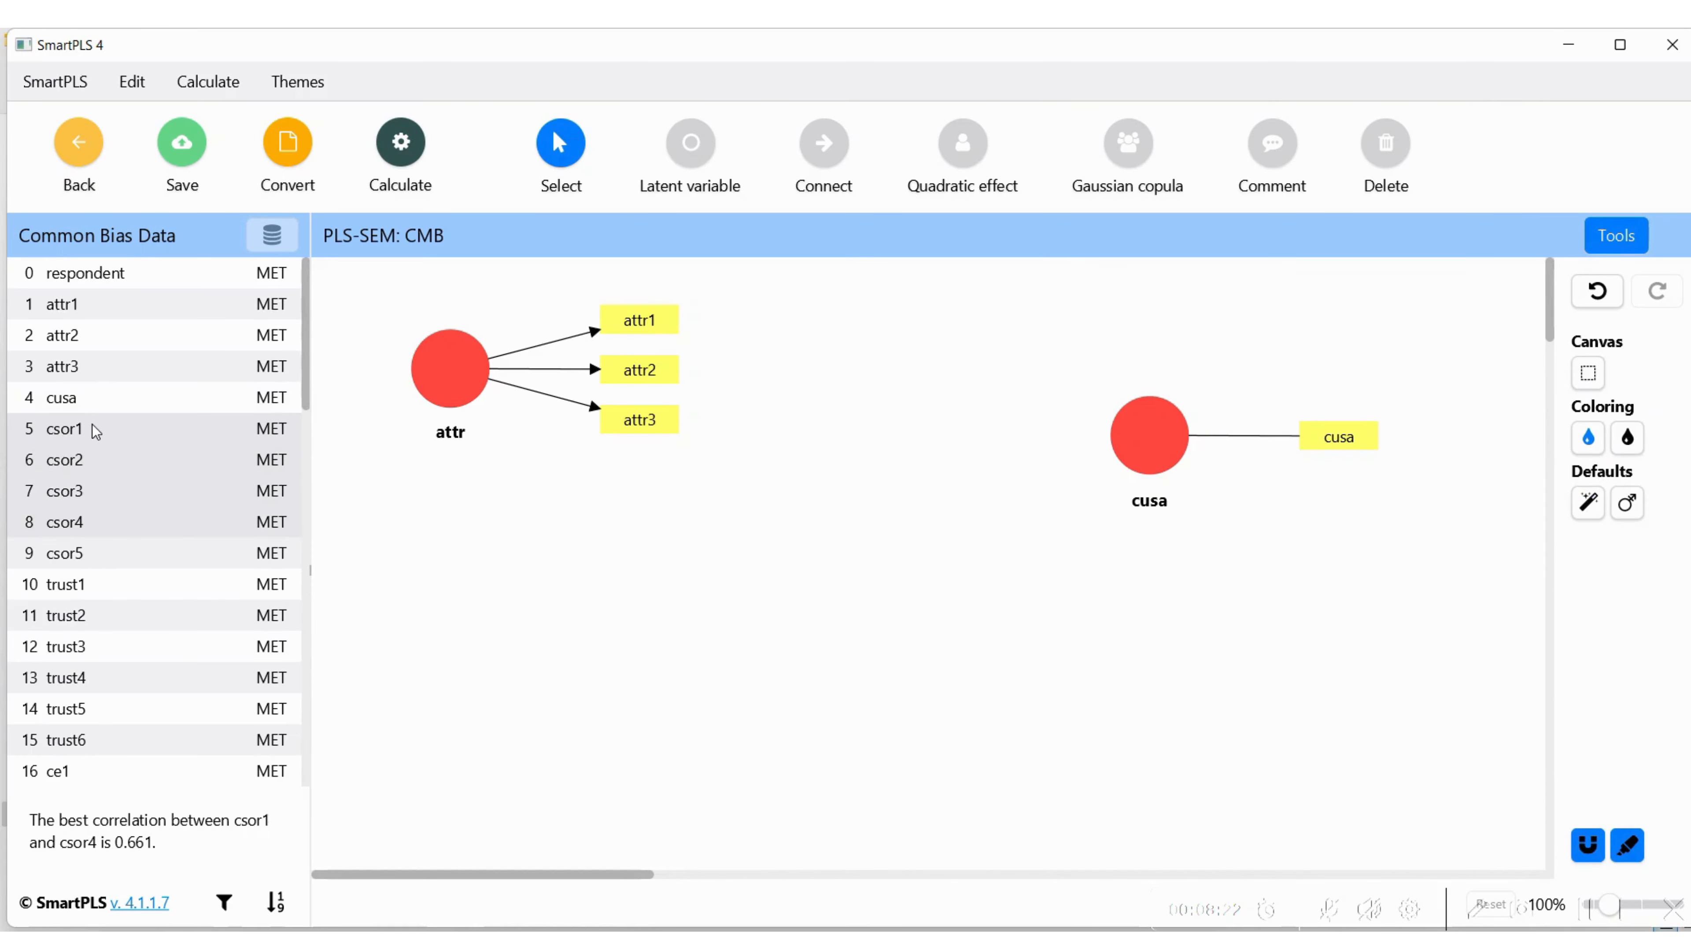
drag(70, 462, 493, 585)
click(631, 663)
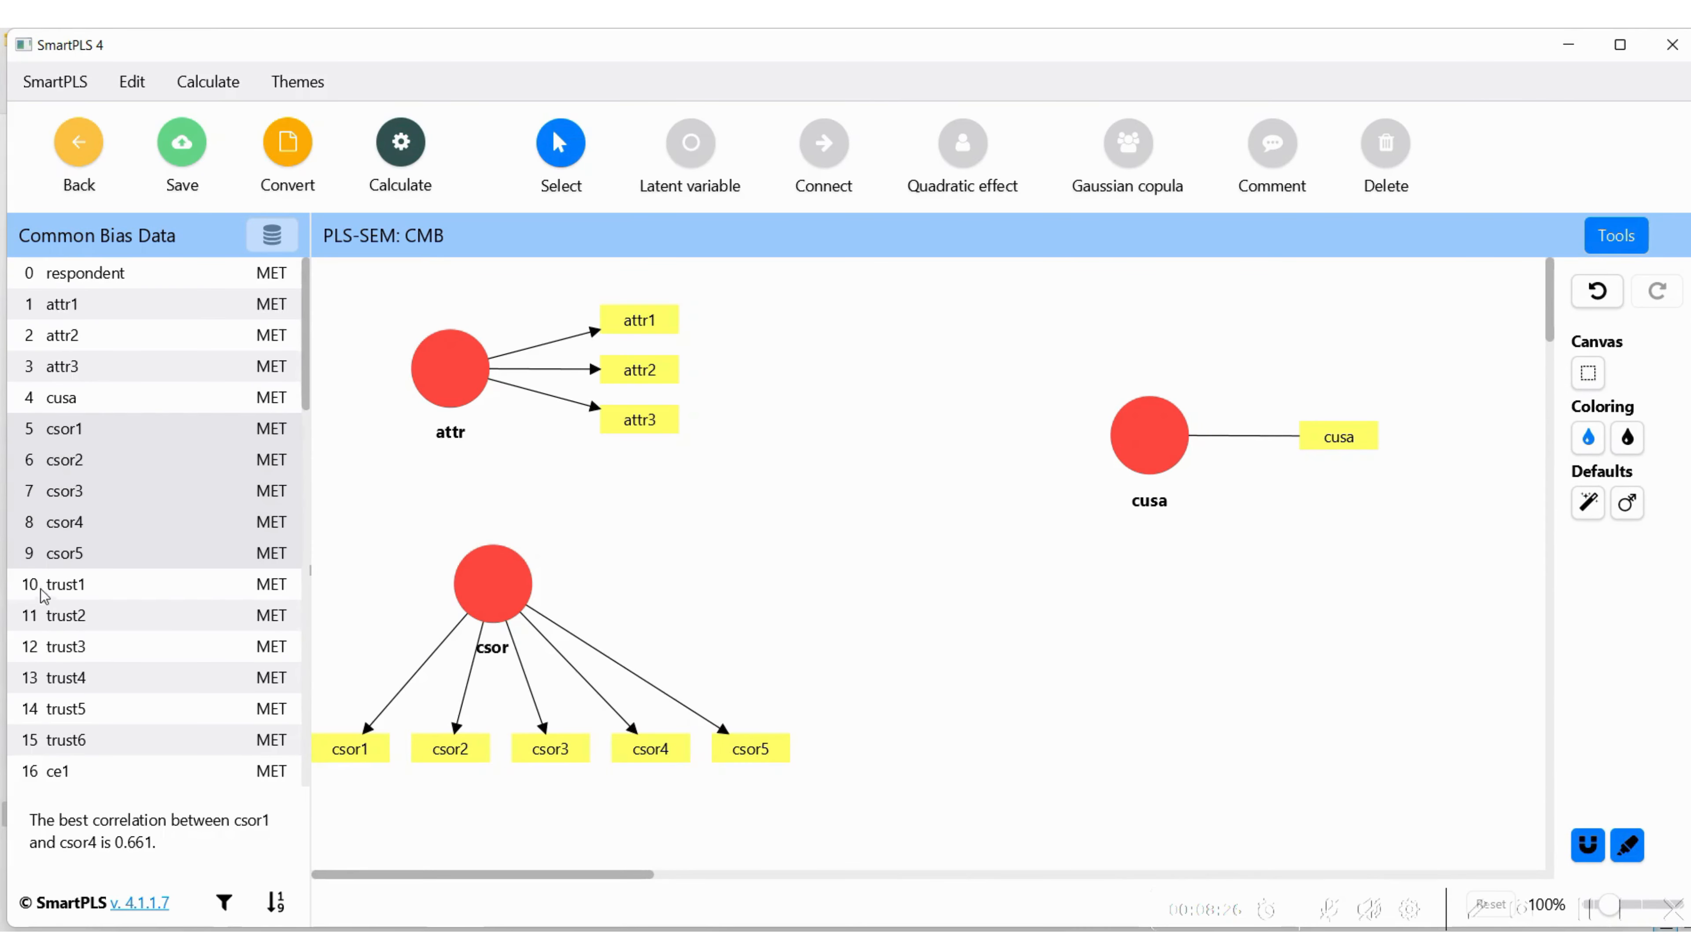
Add the latent variable trust from indicators trust1 to trust6, placed between csor and the area below cusa
click(53, 586)
key(shift+Down)
key(shift+Down)
key(shift+Down)
key(shift+Down)
key(shift+Down)
drag(53, 590, 913, 624)
click(1052, 703)
Add the latent variable ce from indicators ce1 to ce4, placed below cusa
scroll(56, 355, down, 5)
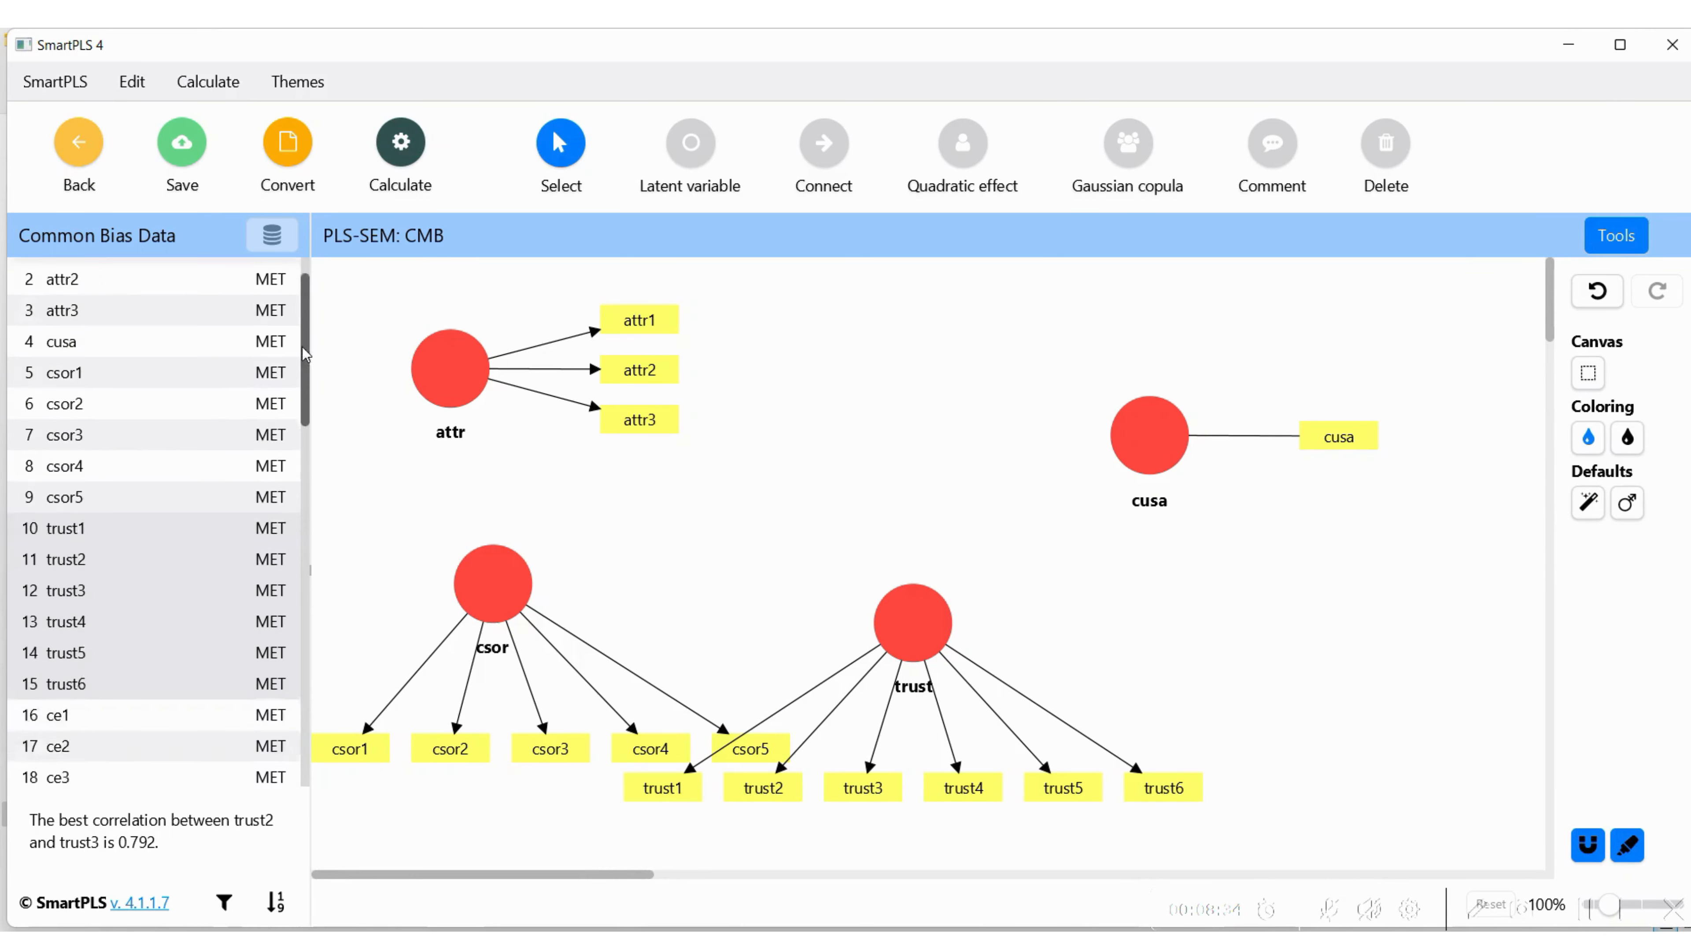
key(shift+Down)
key(shift+Down)
key(shift+Down)
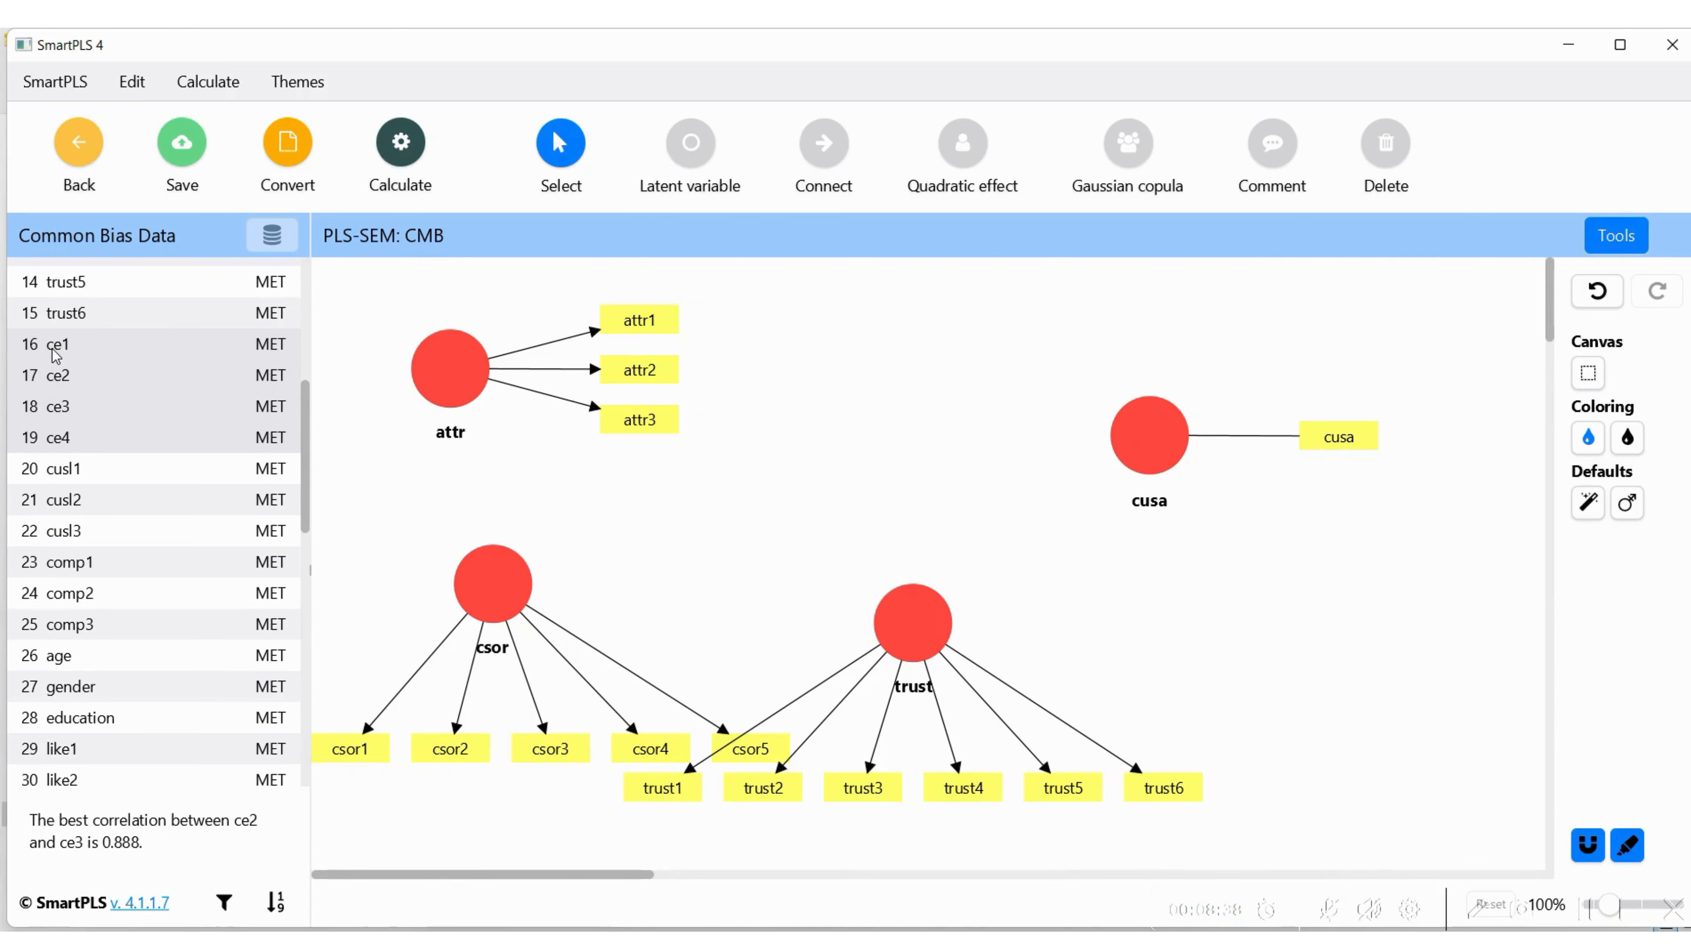
drag(63, 433, 1247, 628)
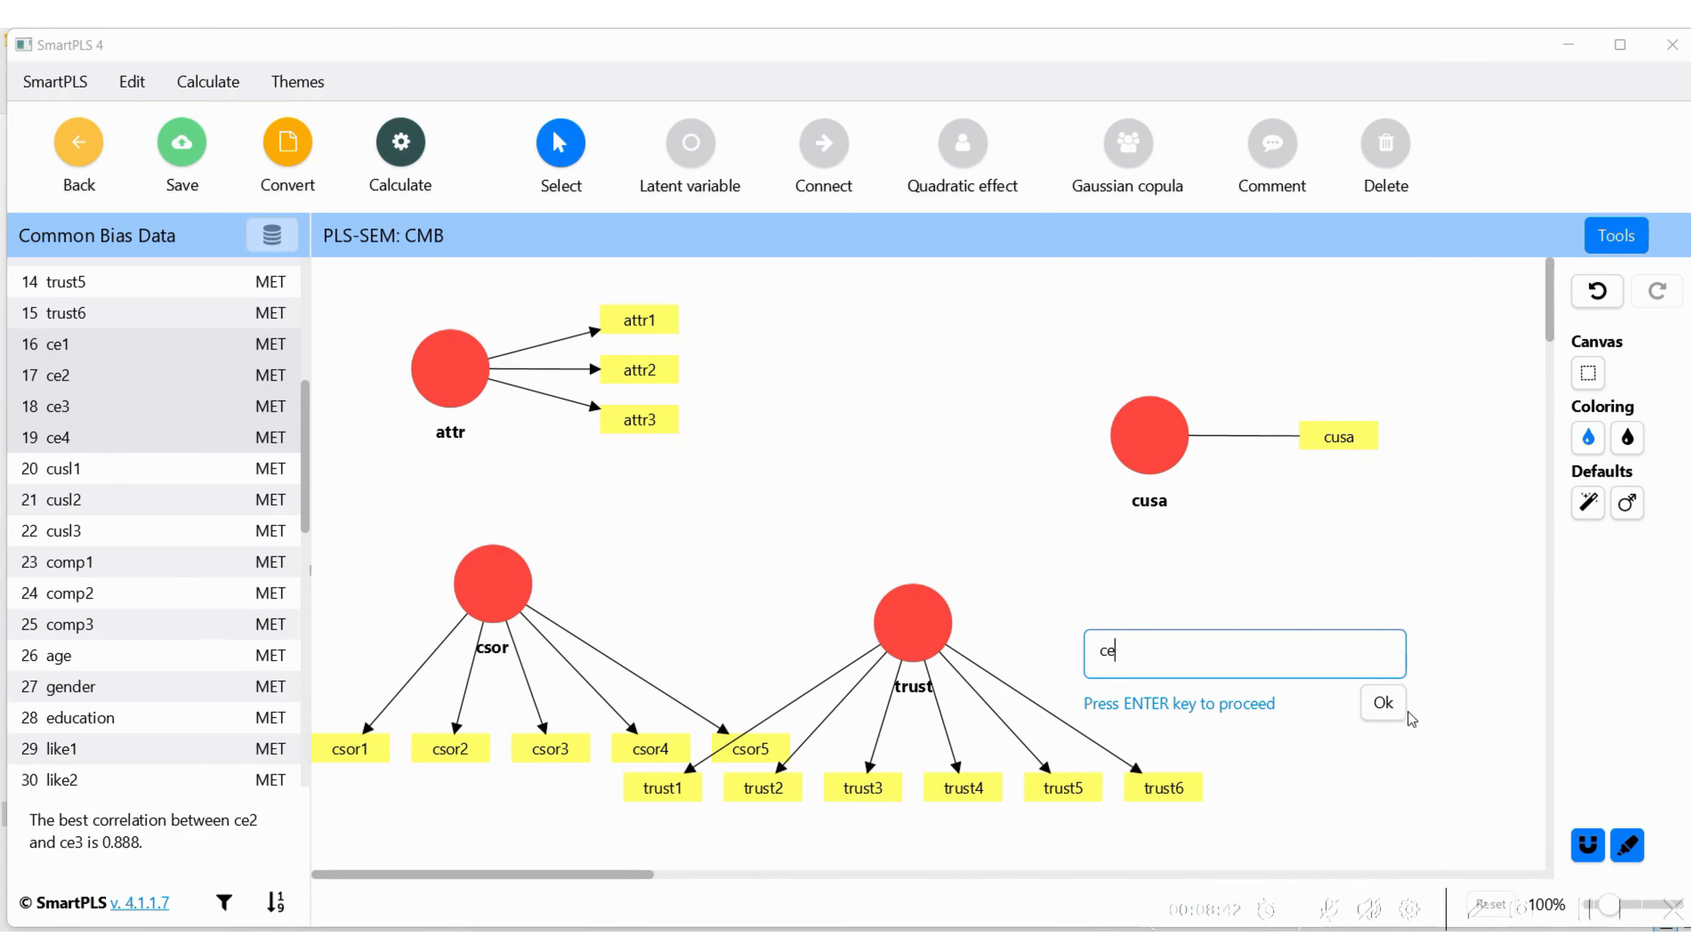
click(1383, 703)
key(shift+Down)
key(shift+Down)
key(shift+Down)
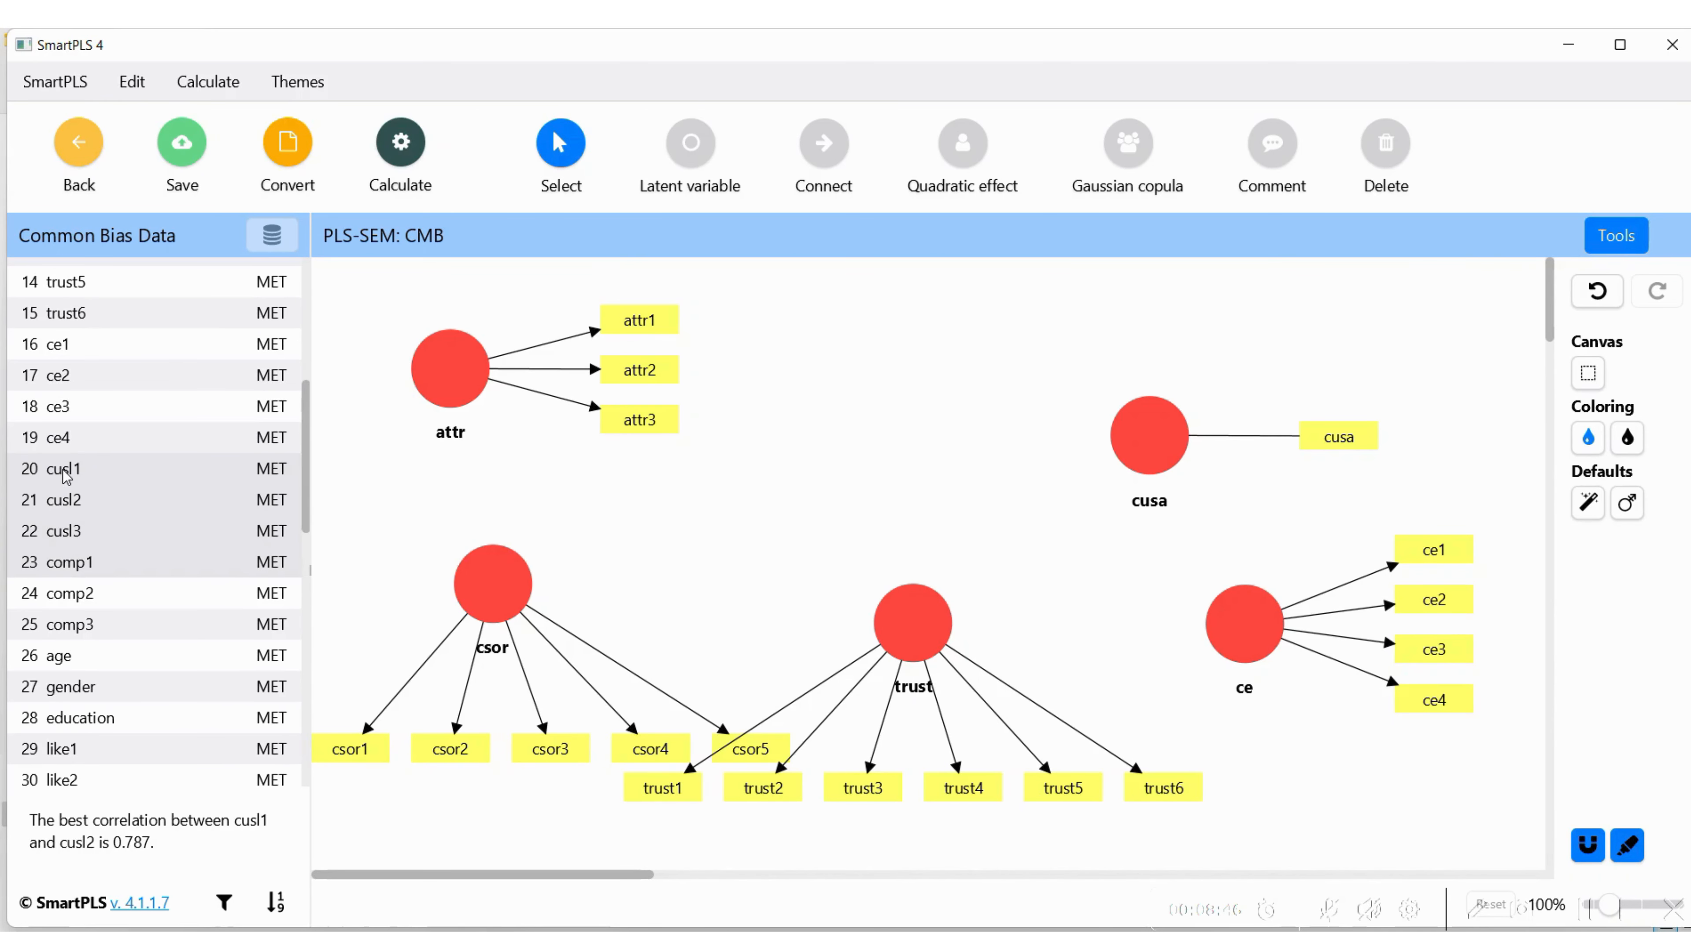
key(shift+Up)
drag(56, 492, 828, 375)
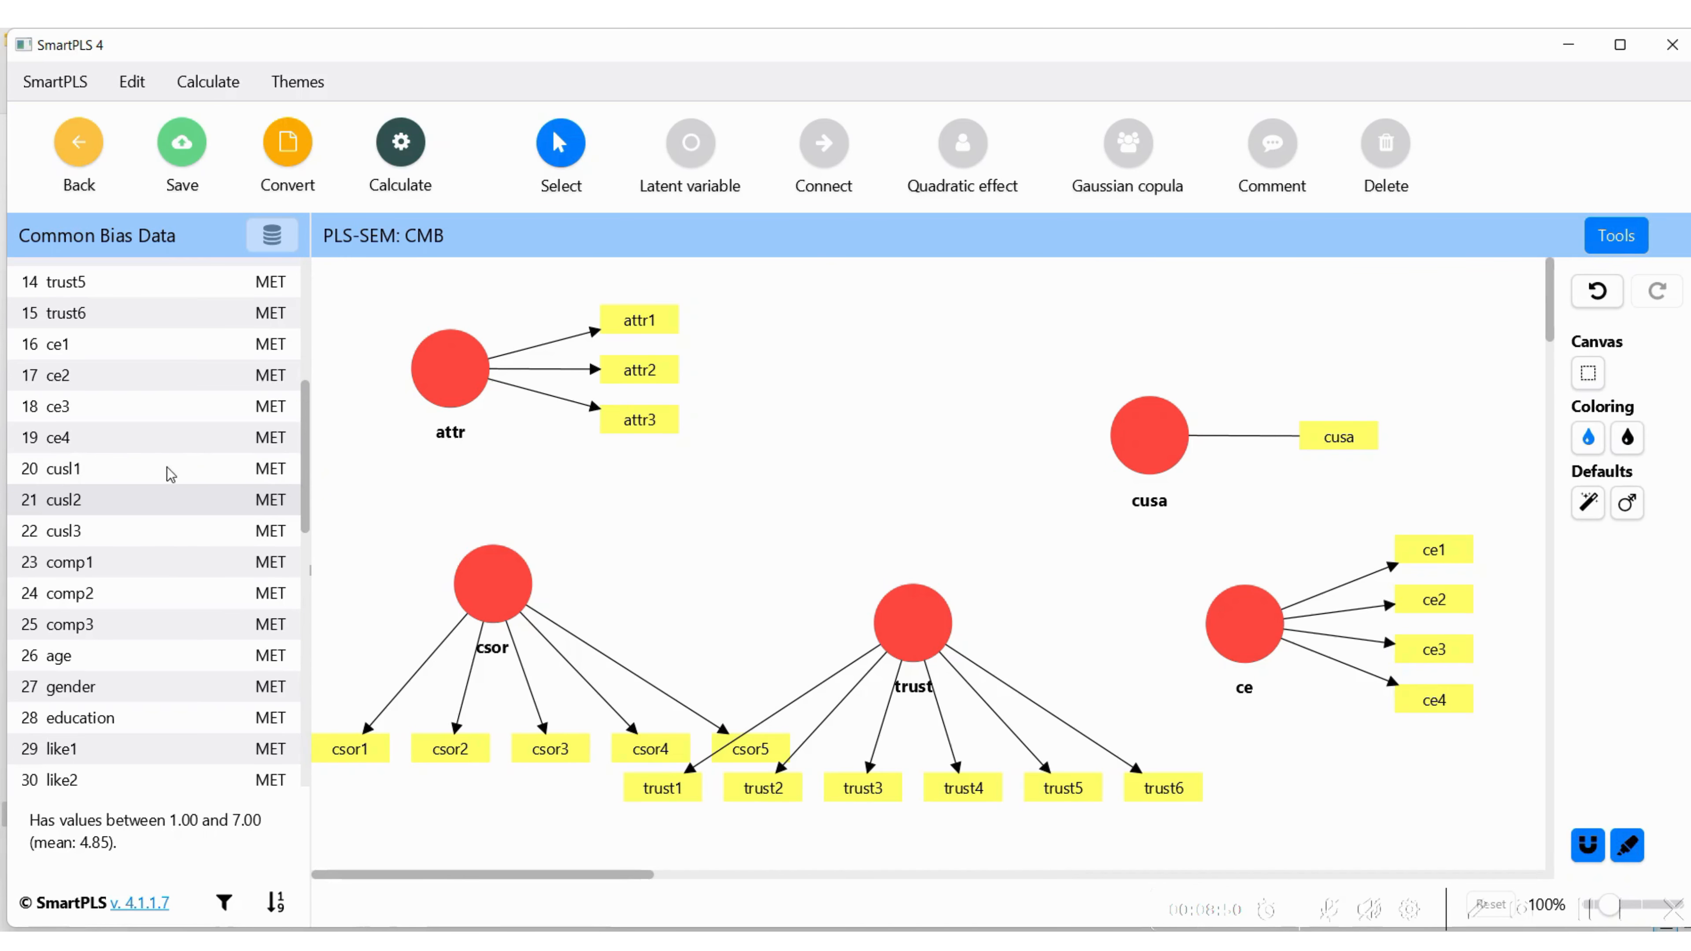
Add the latent variable cusl from indicators cusl1 to cusl3, placed between attr and cusa
click(114, 477)
key(shift+Down)
key(shift+Down)
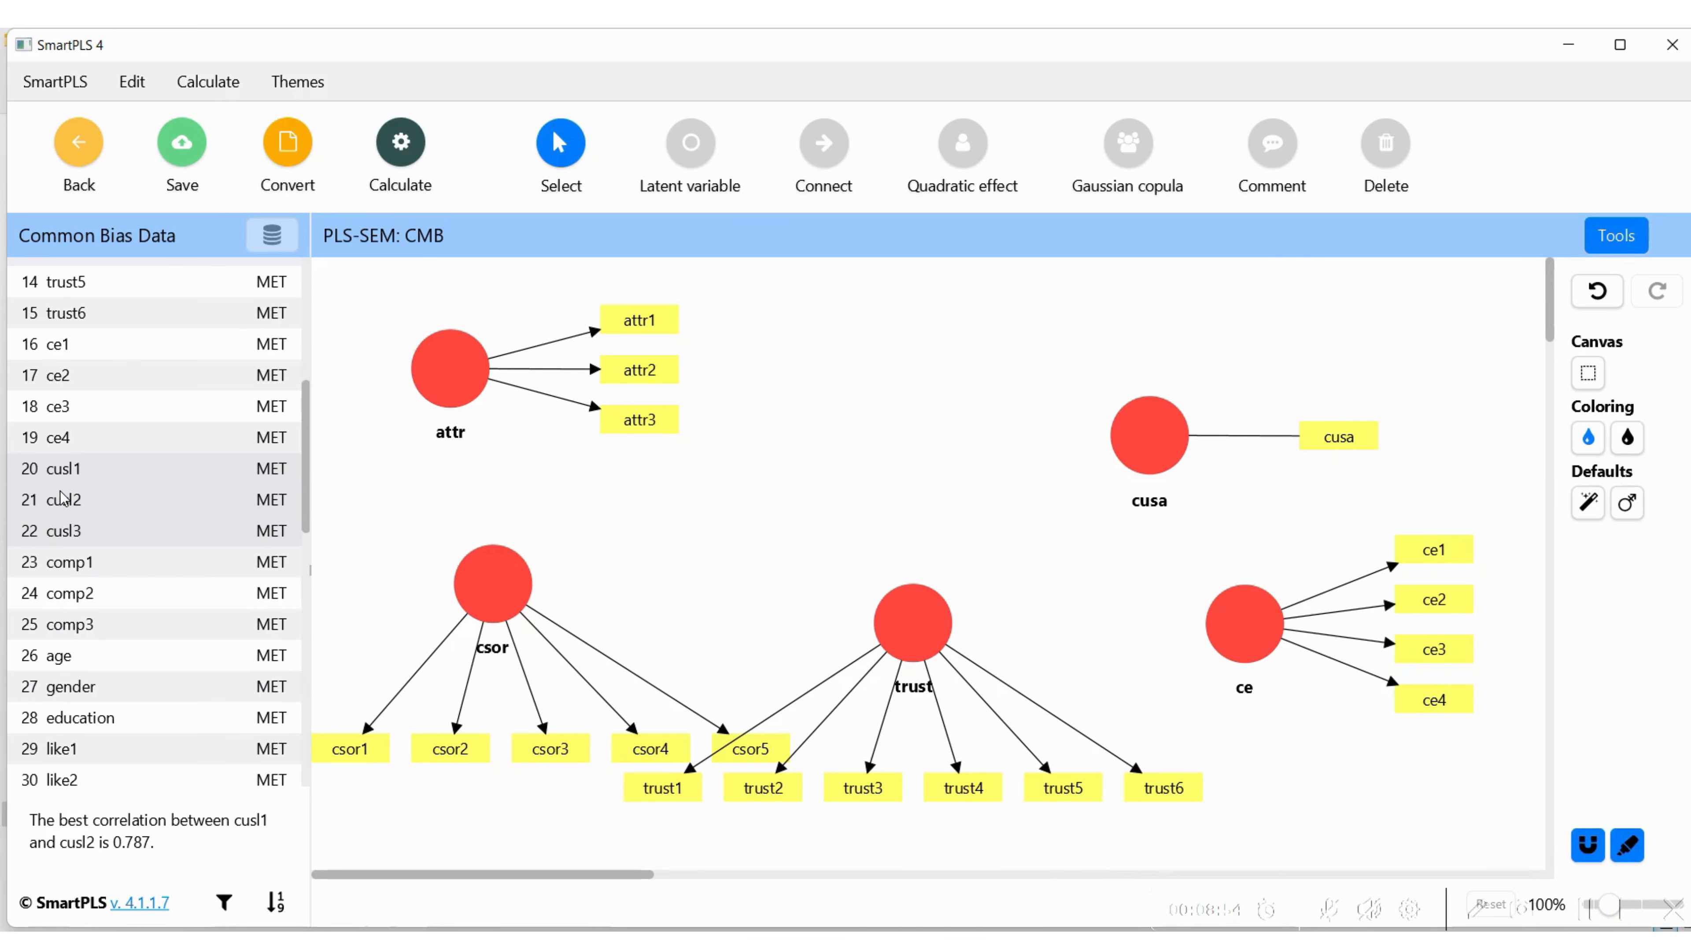
drag(59, 498, 846, 426)
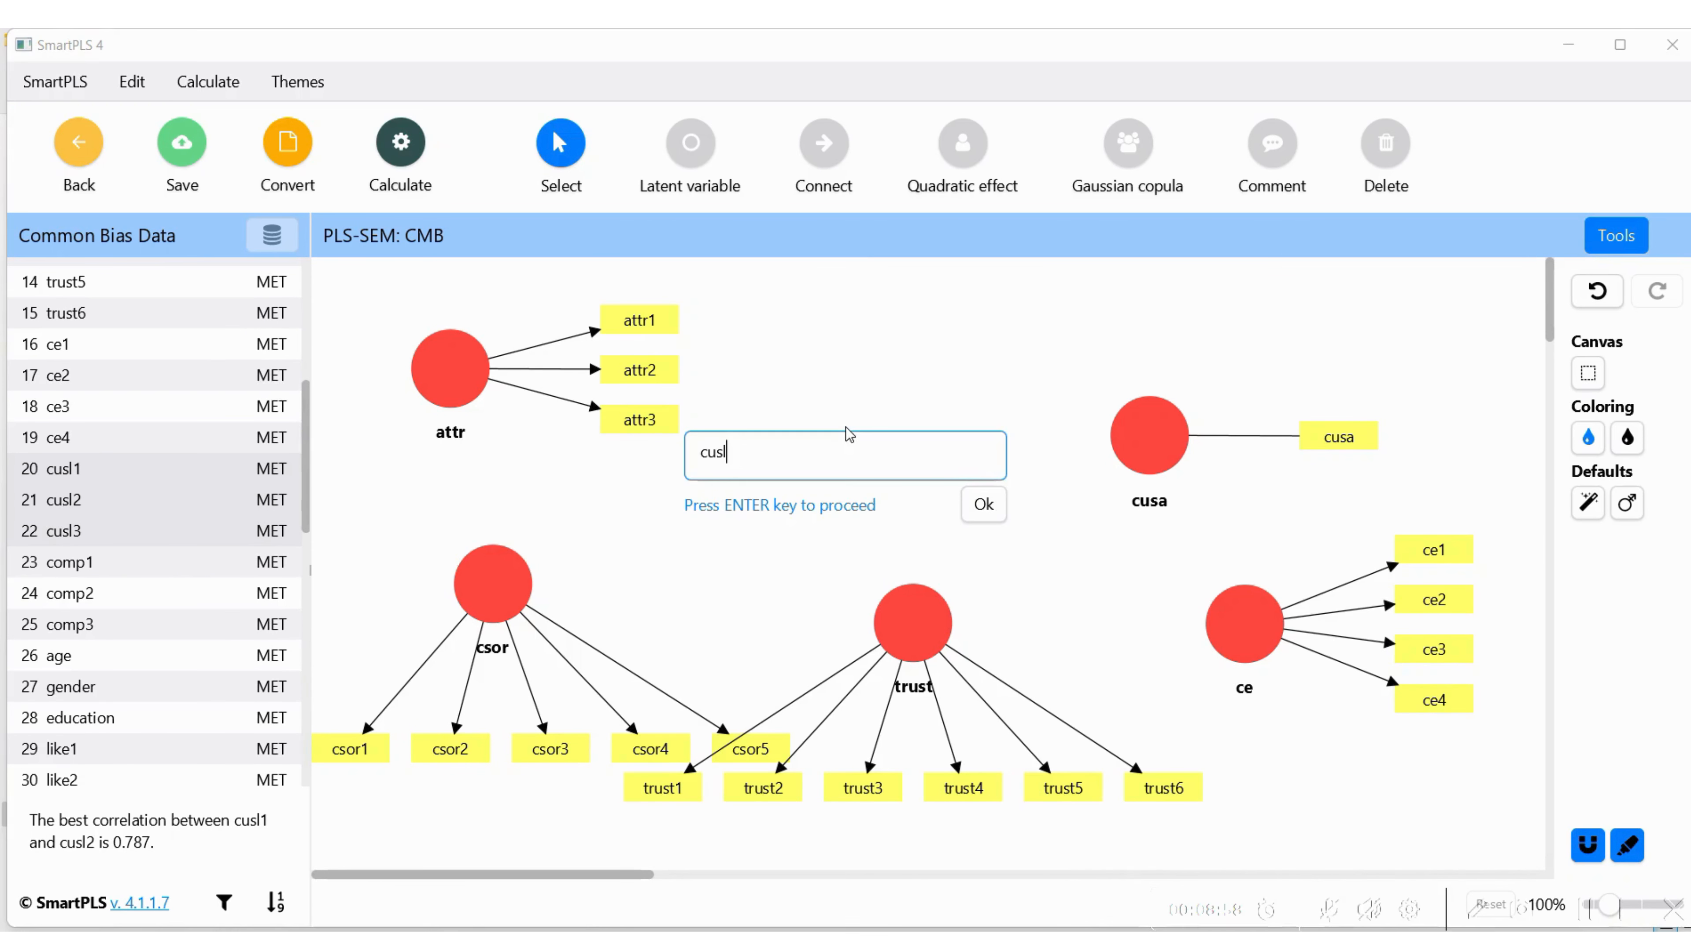
click(986, 505)
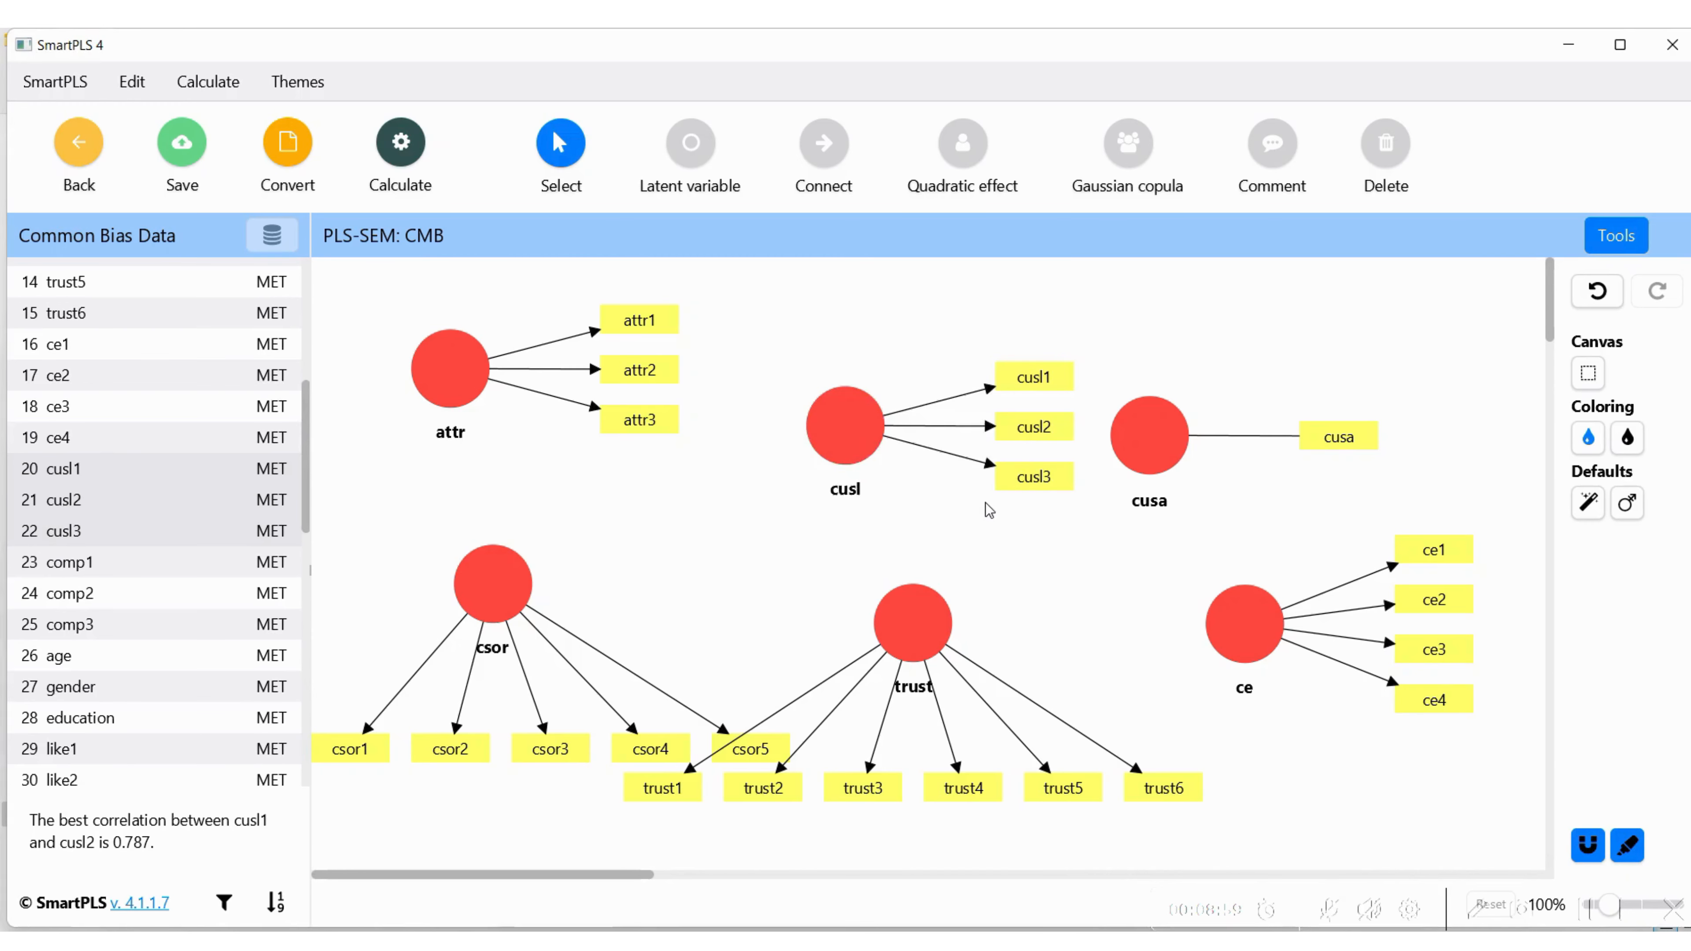
Add the latent variable comp from indicators comp1 to comp3, placed between csor and cusl
click(73, 569)
key(shift+Down)
key(shift+Down)
drag(59, 605, 720, 533)
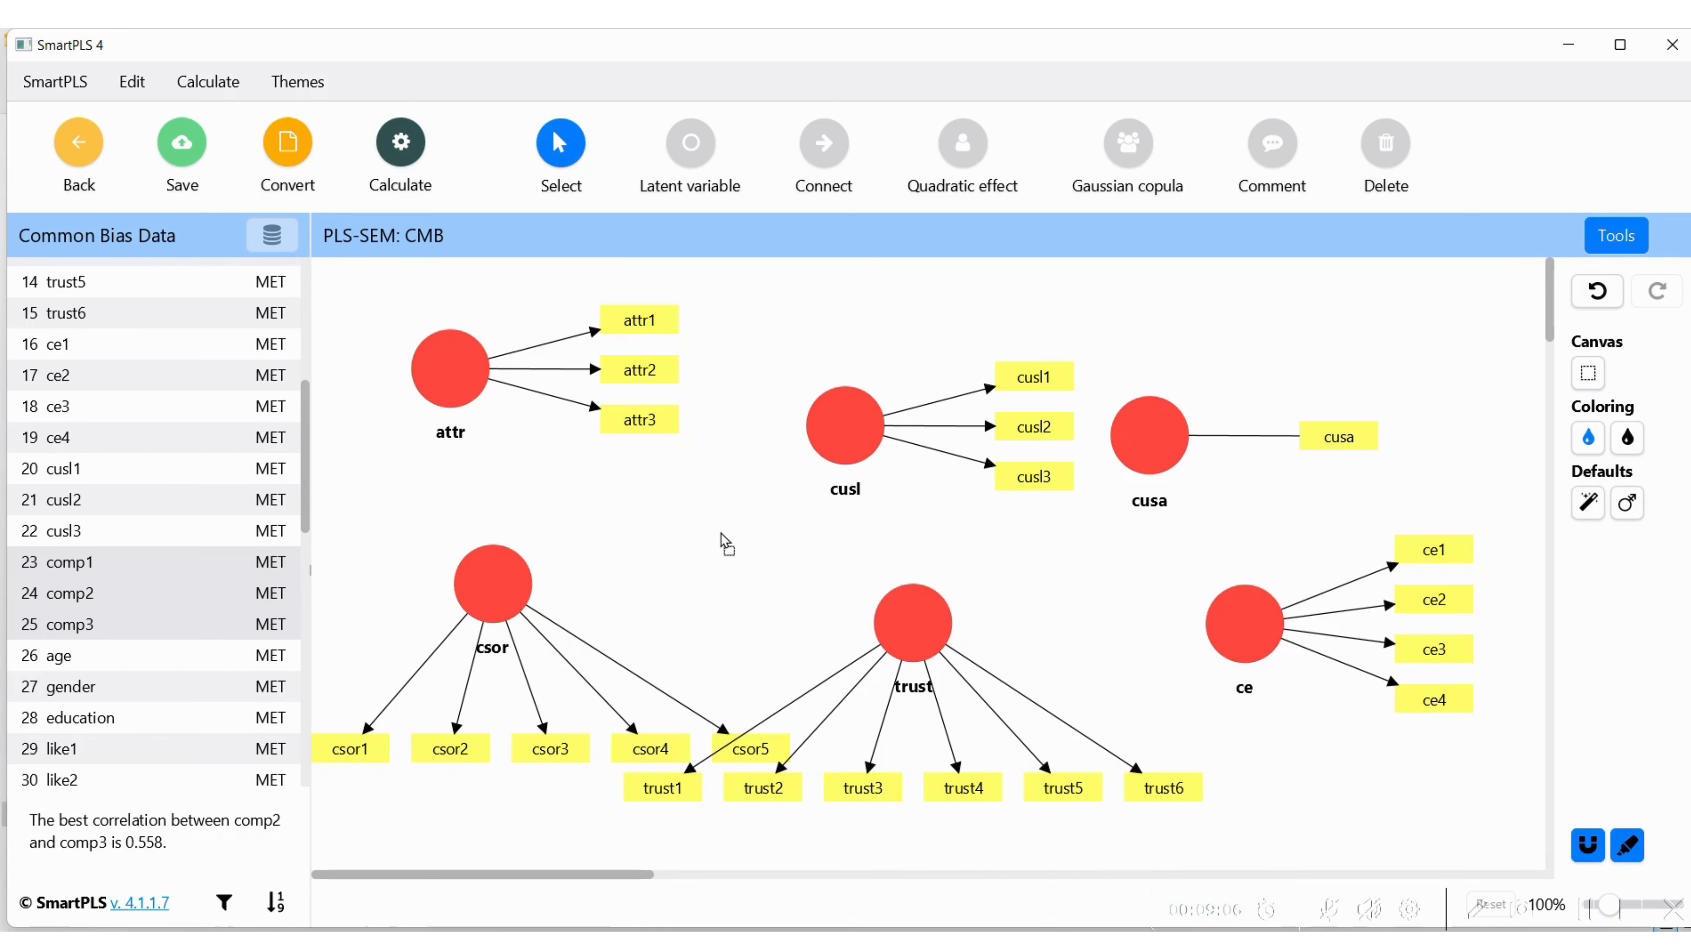
click(860, 613)
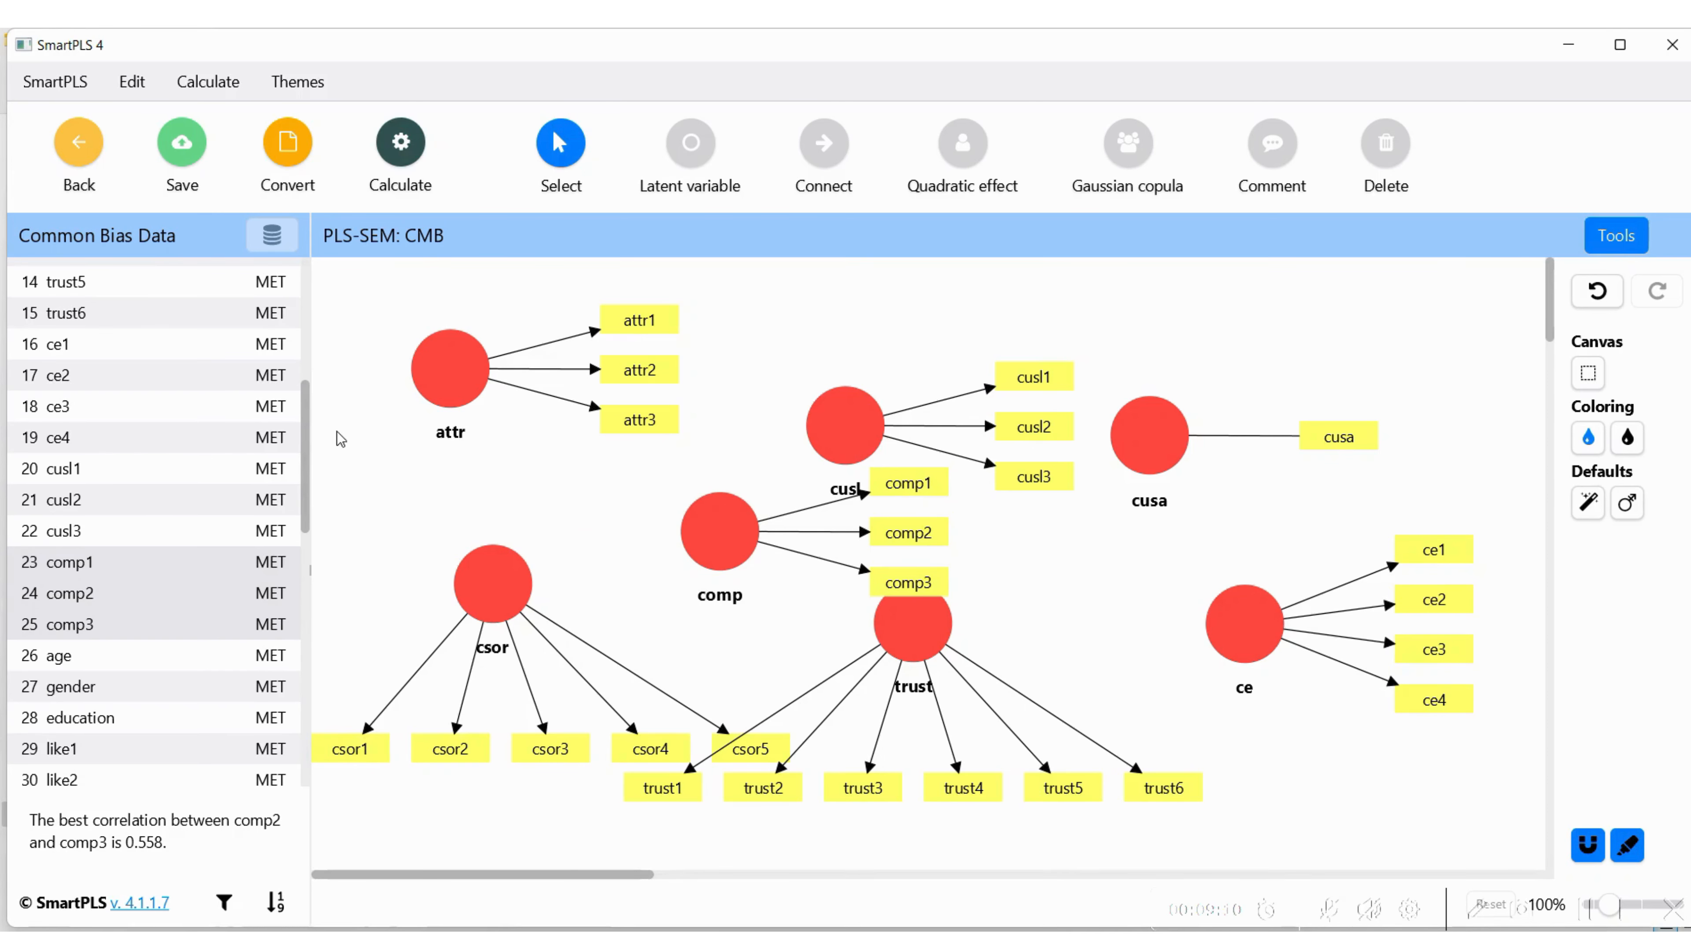
Add the latent variable like from indicators like1 to like3, placed just above cusl
scroll(287, 519, down, 3)
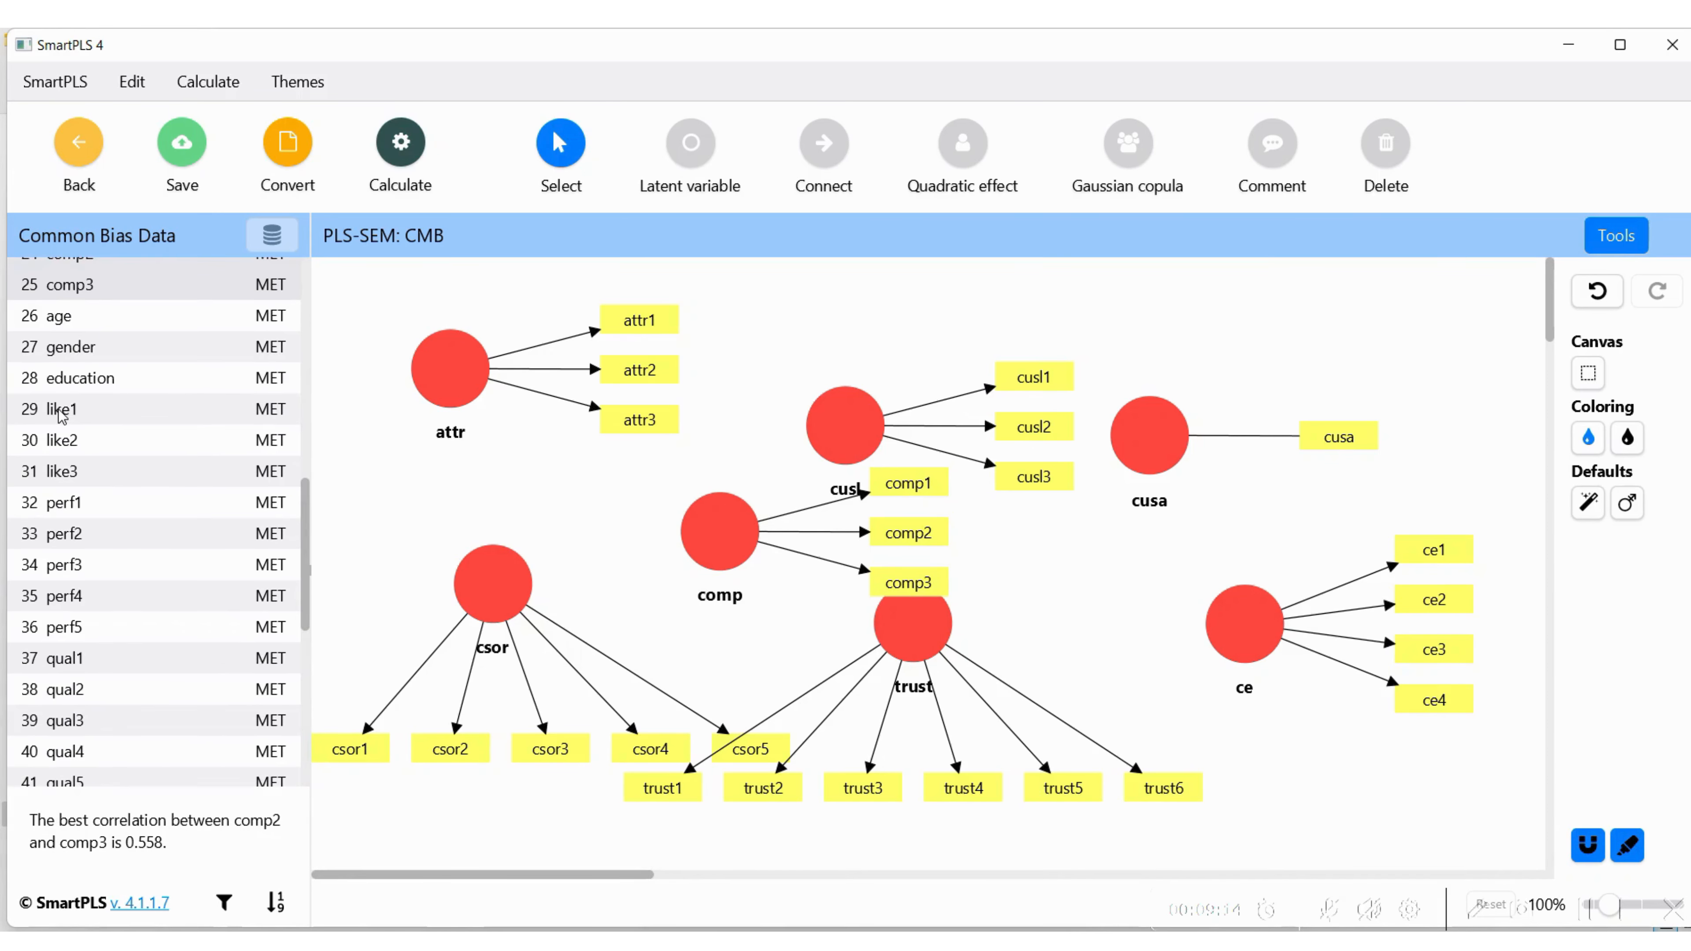
click(59, 410)
key(shift+Down)
key(shift+Down)
drag(55, 436, 846, 308)
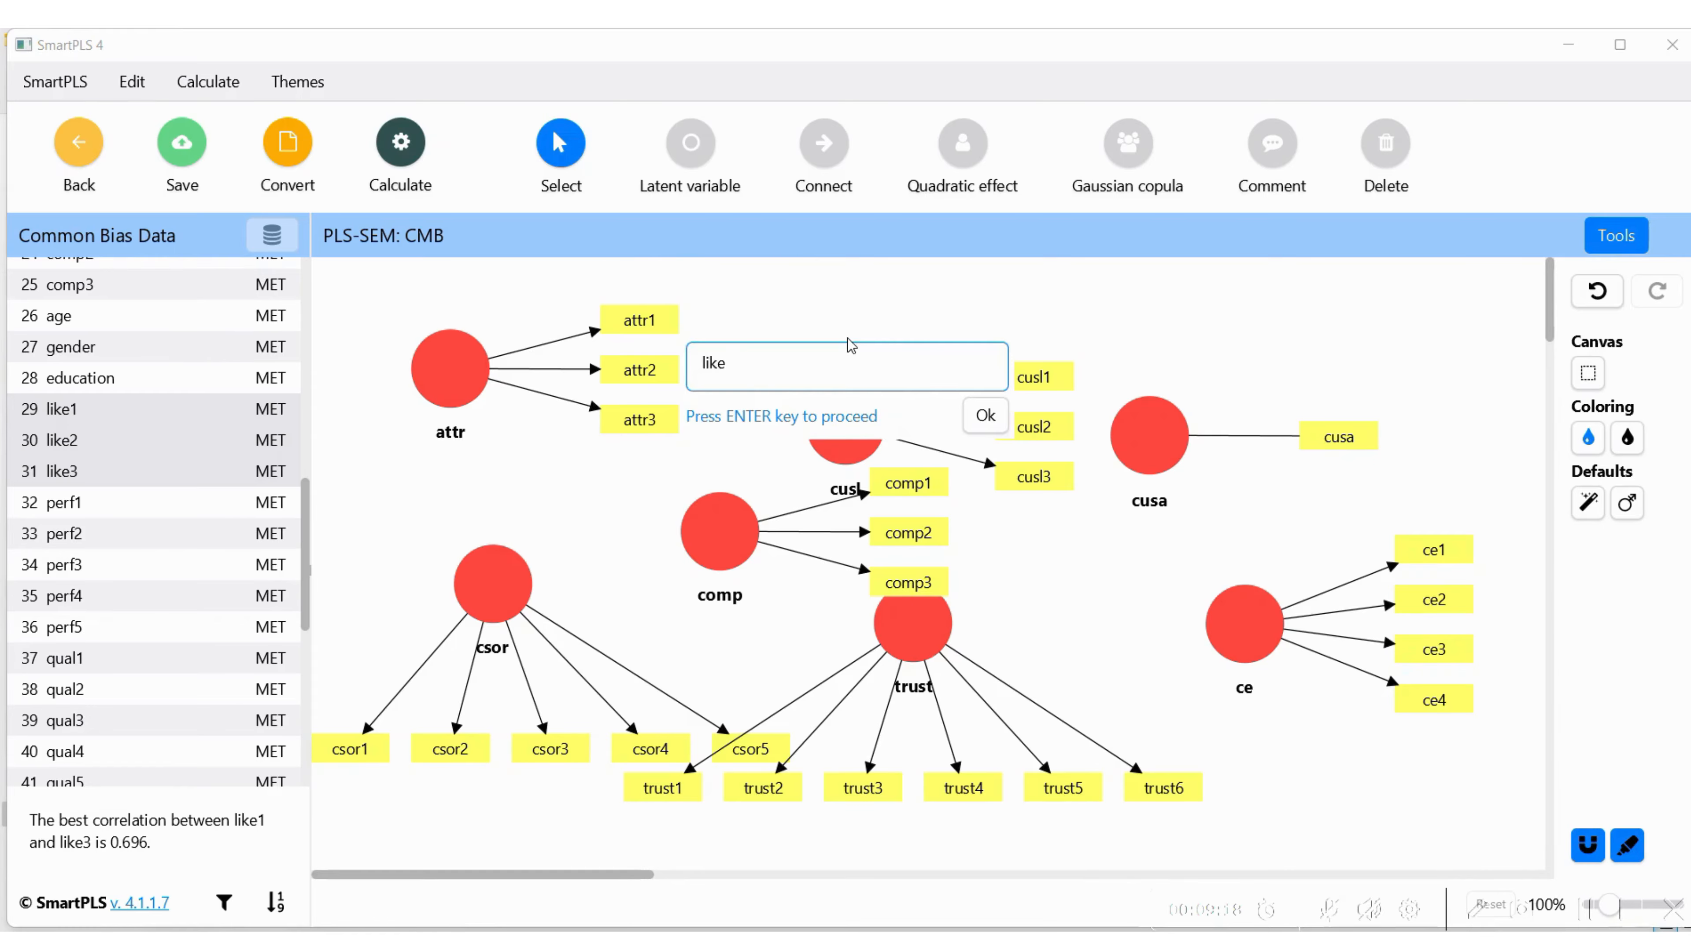
click(985, 417)
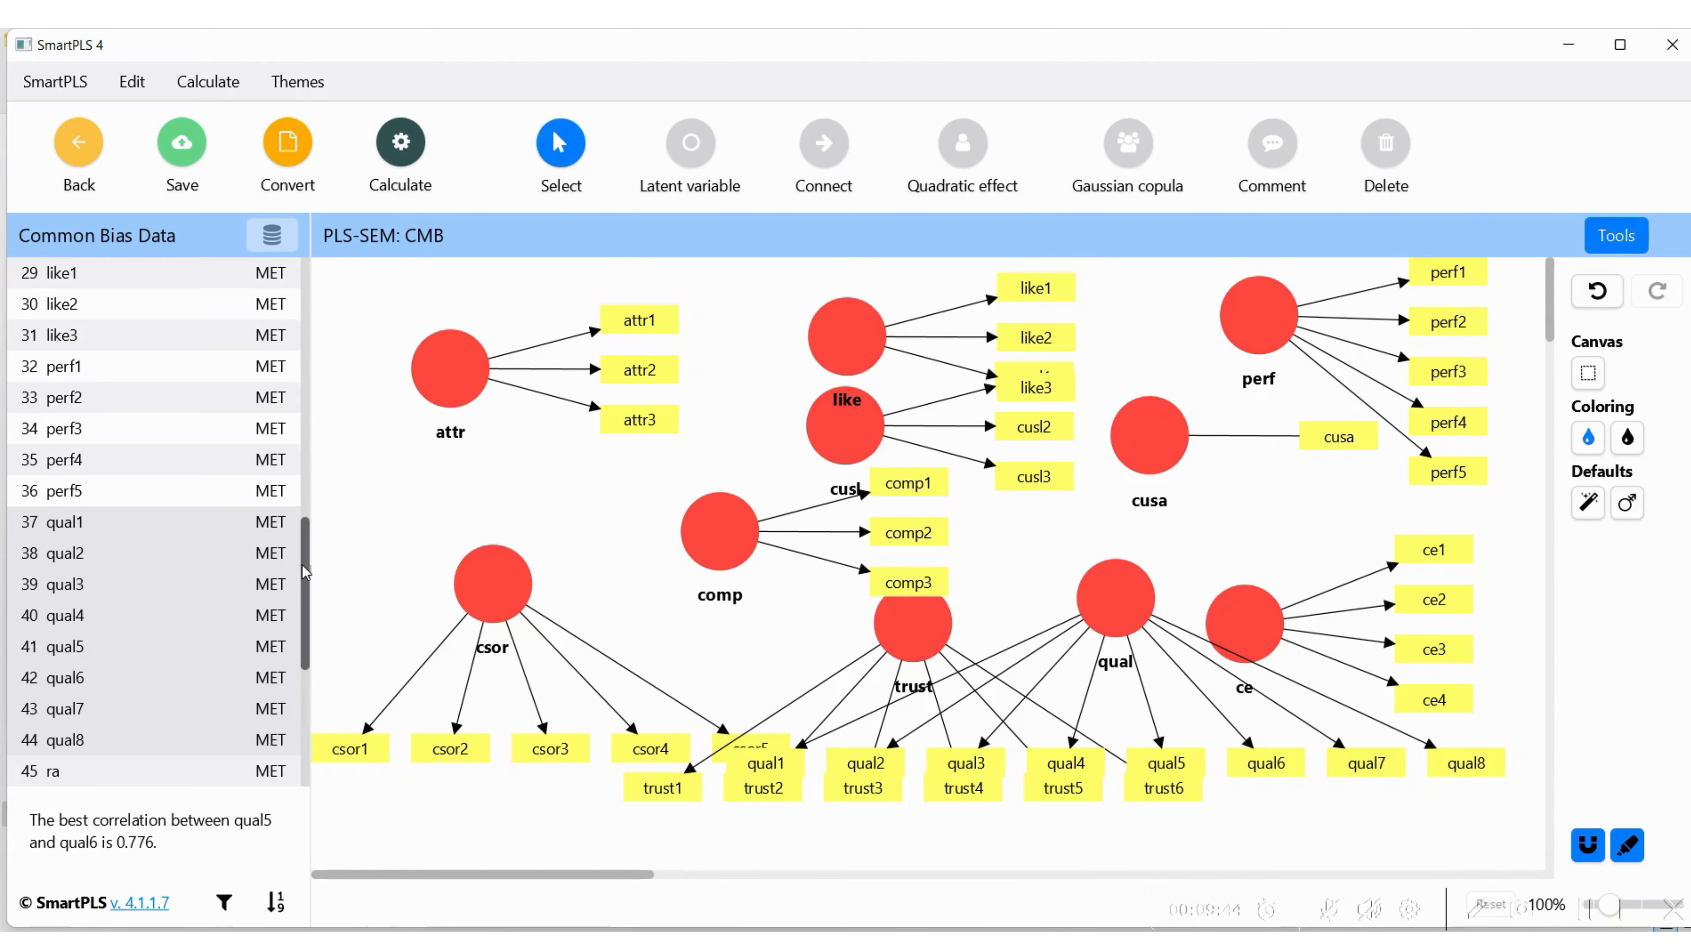
Add the latent variable sc from indicators sc1 to sc5 and the latent variable Random from the Random indicator
scroll(100, 591, down, 4)
click(100, 592)
key(shift+Down)
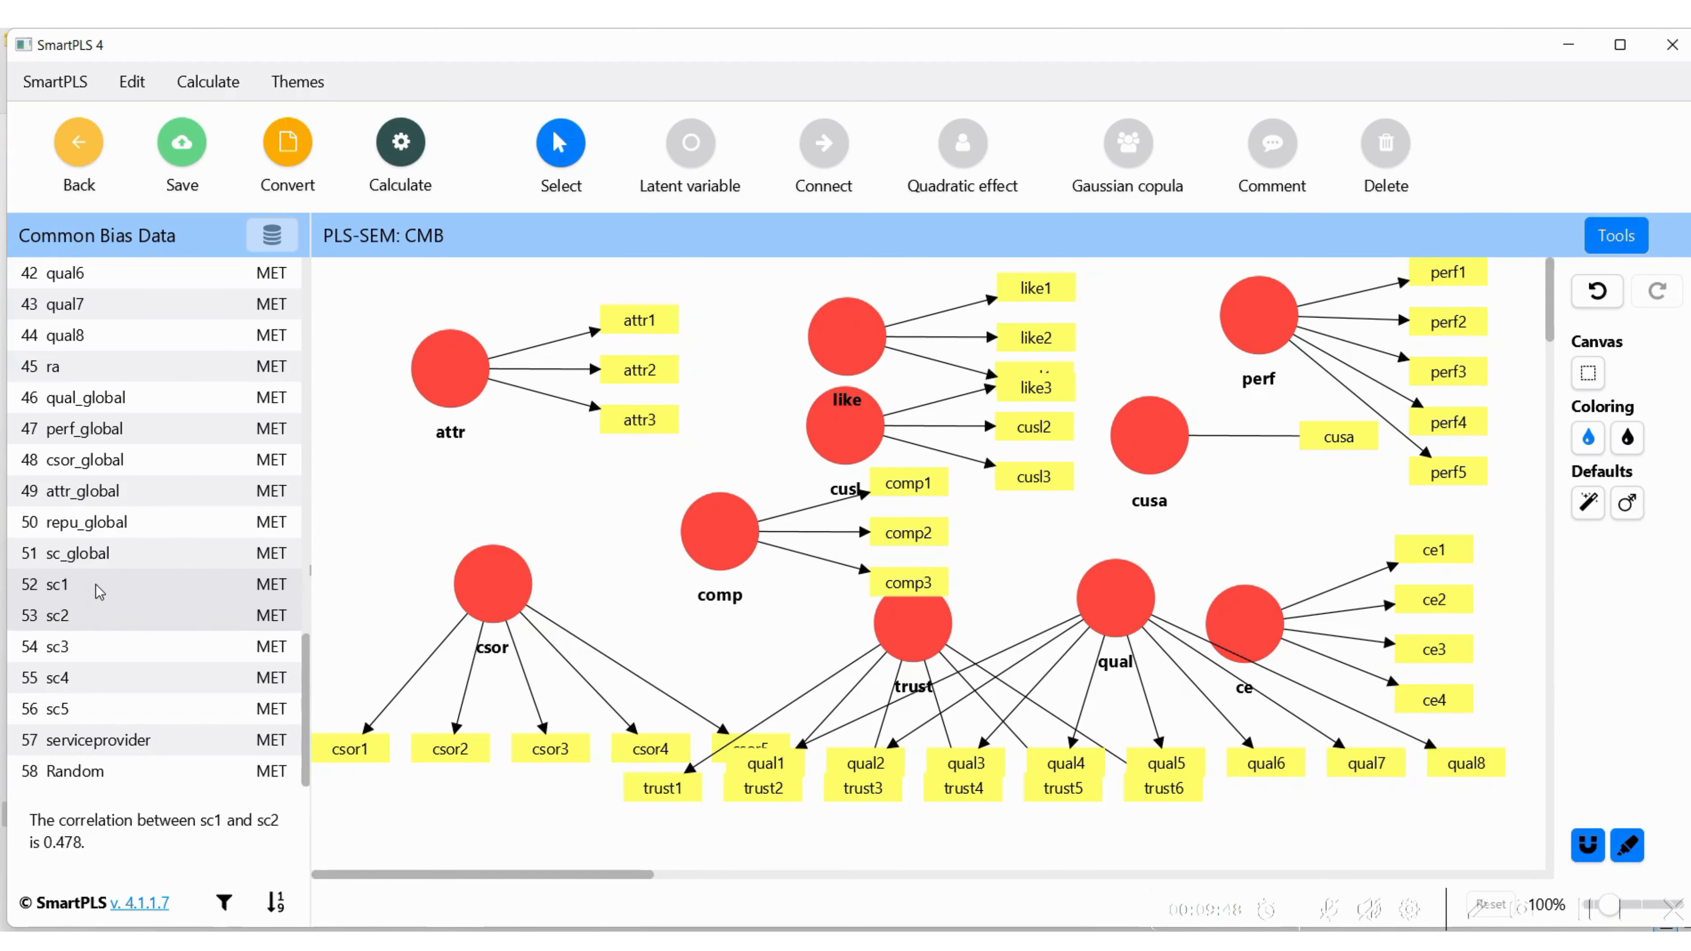
key(shift+Down)
key(shift+Down)
key(shift+Down)
drag(45, 645, 571, 552)
key(Return)
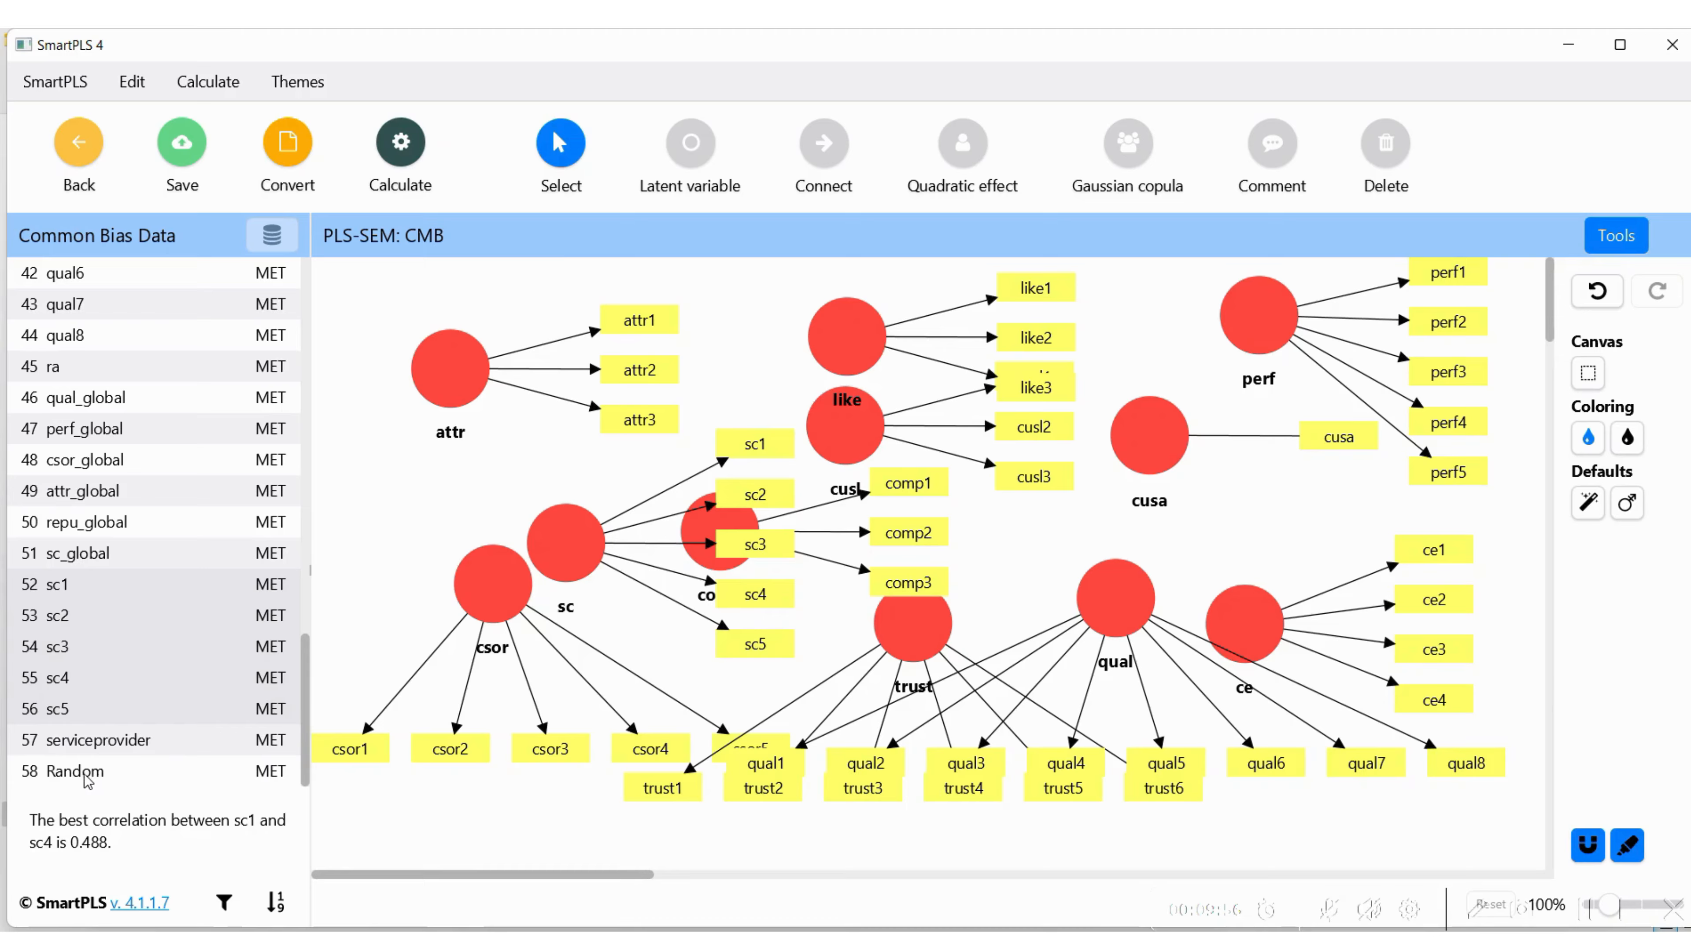
drag(100, 776, 1219, 536)
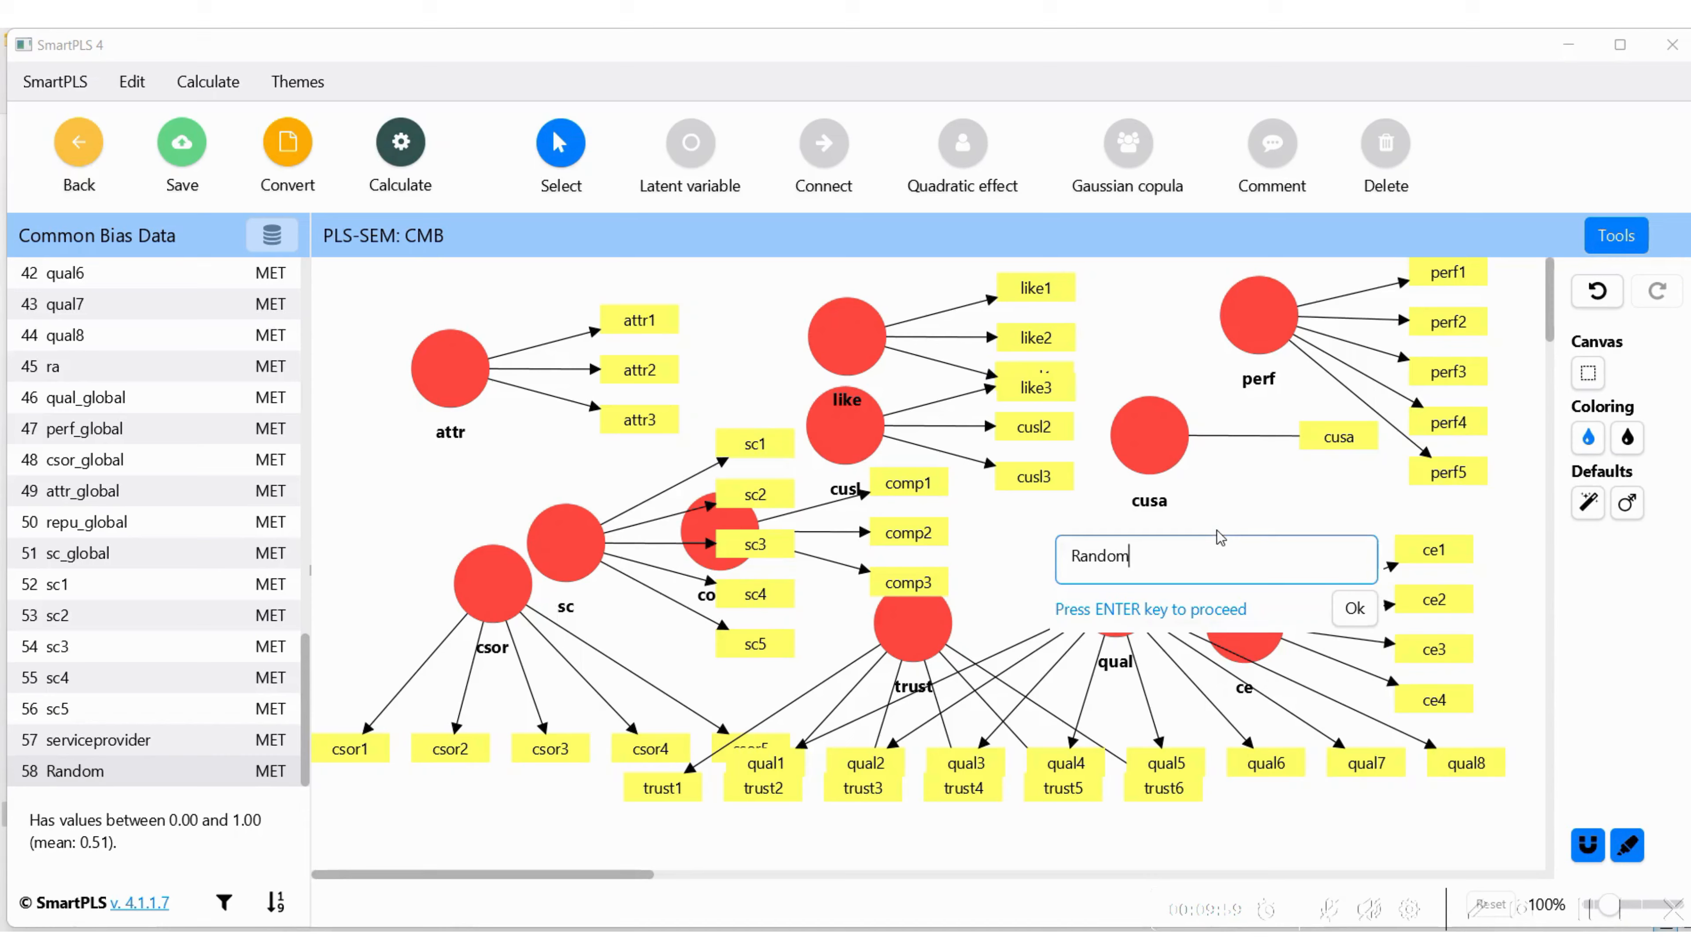
click(1353, 607)
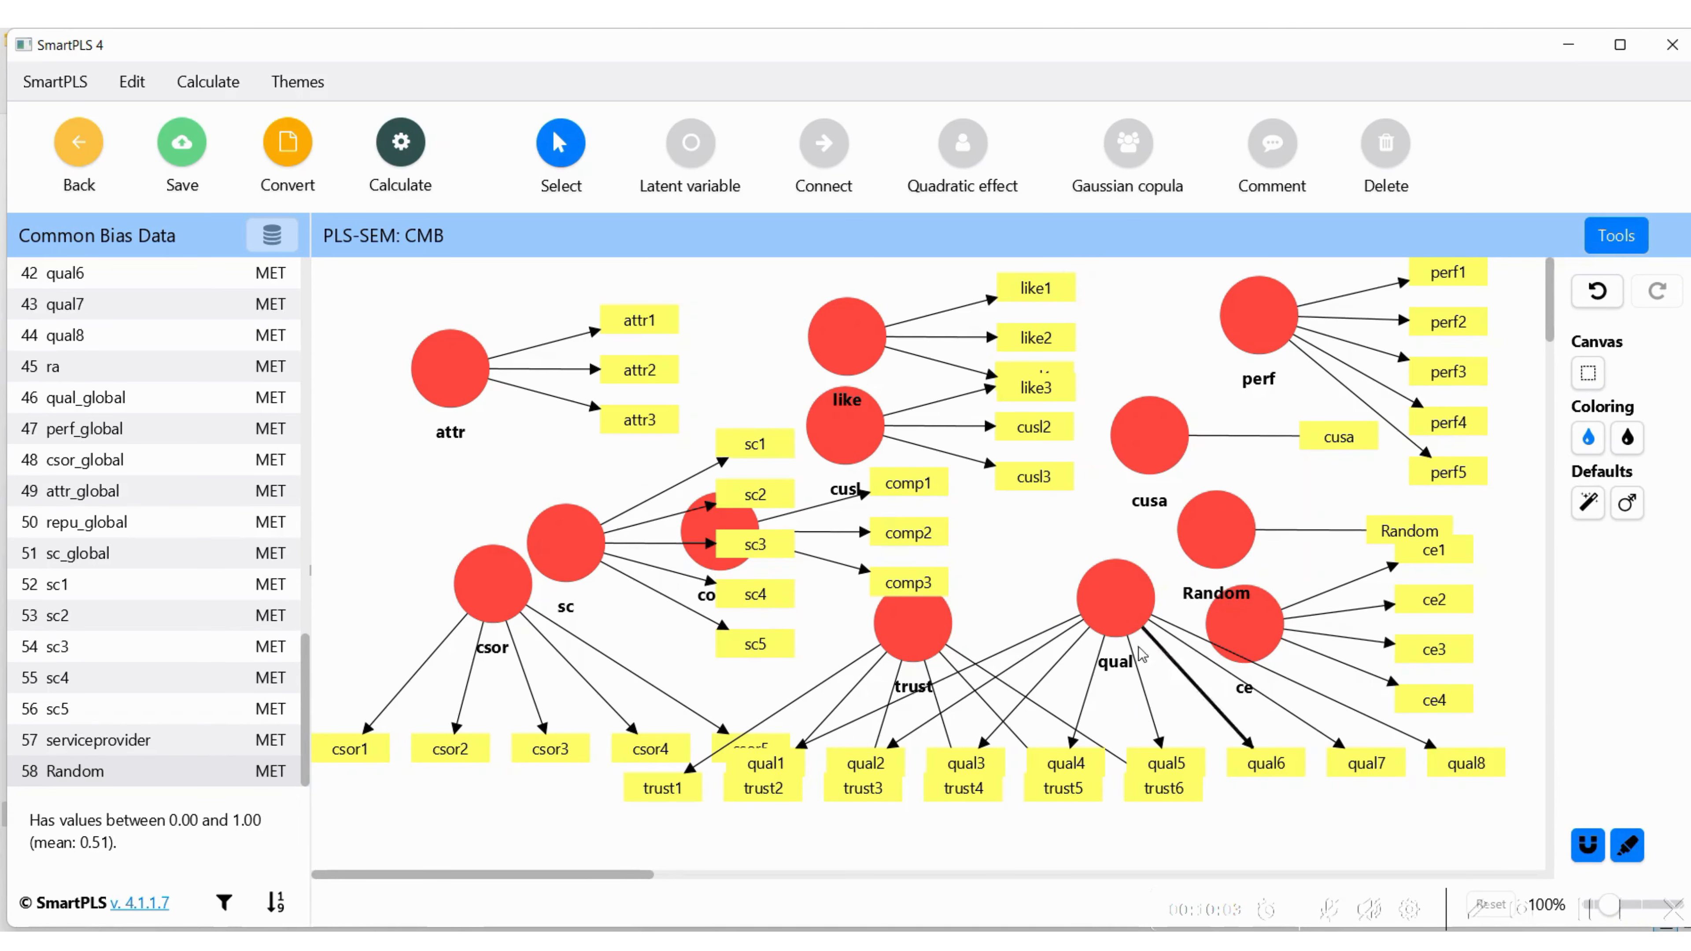
Select the whole model and hide the indicators of all latent variables
right_click(1012, 550)
click(997, 549)
key(ctrl+a)
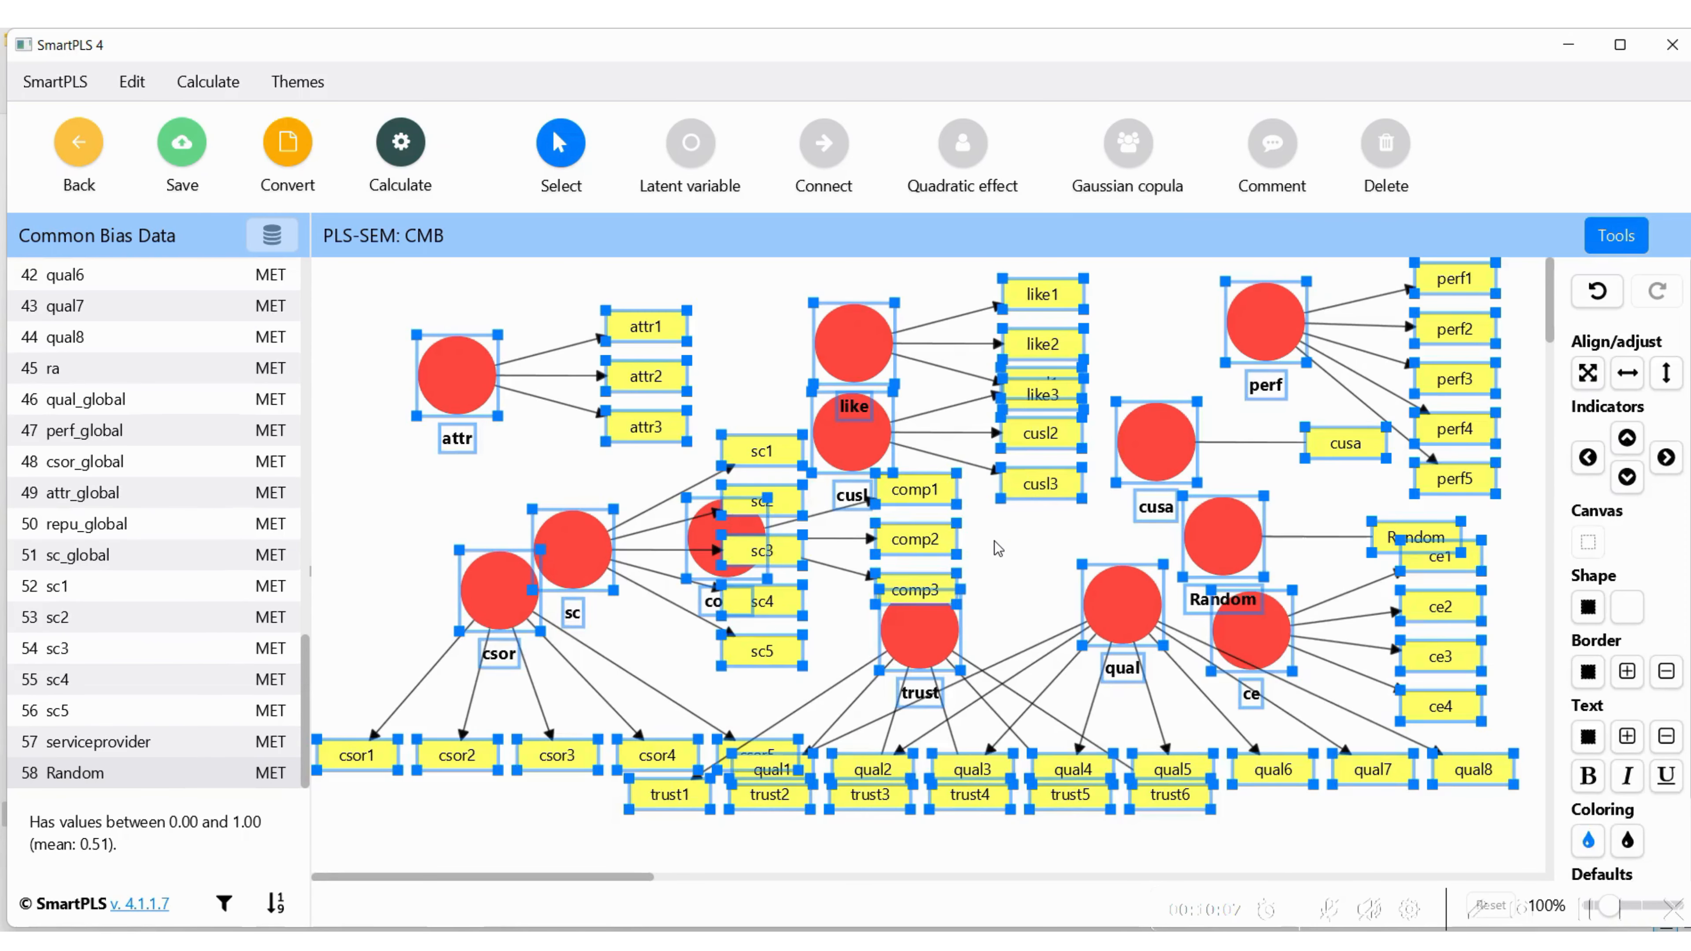
right_click(996, 554)
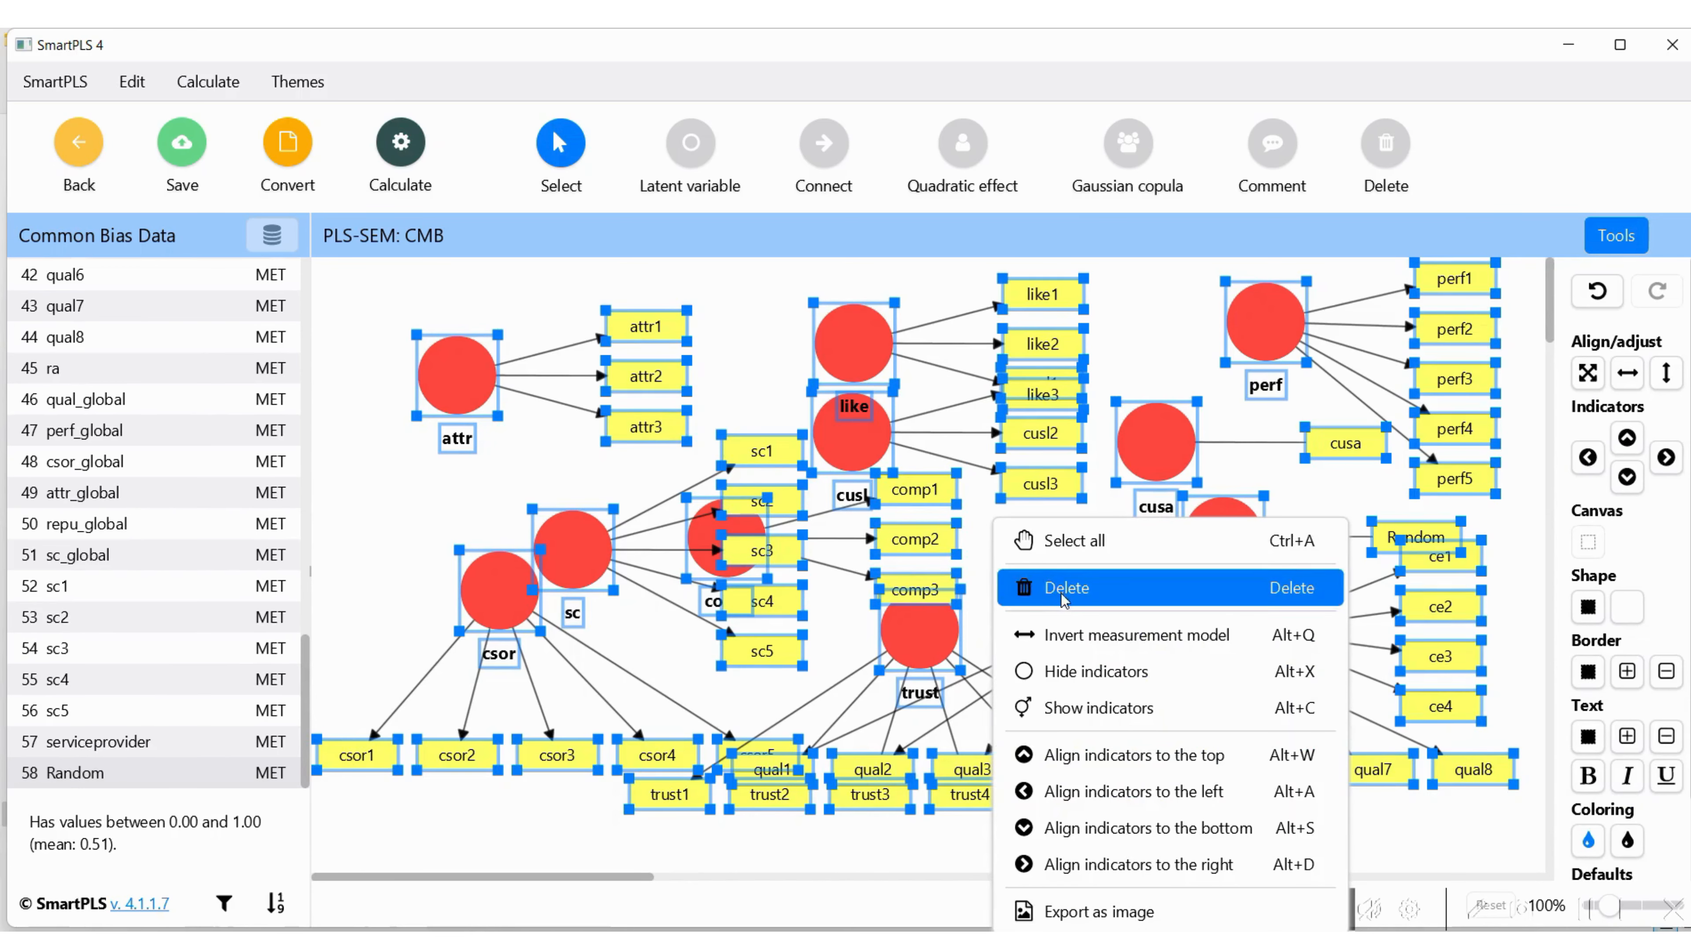
click(1079, 673)
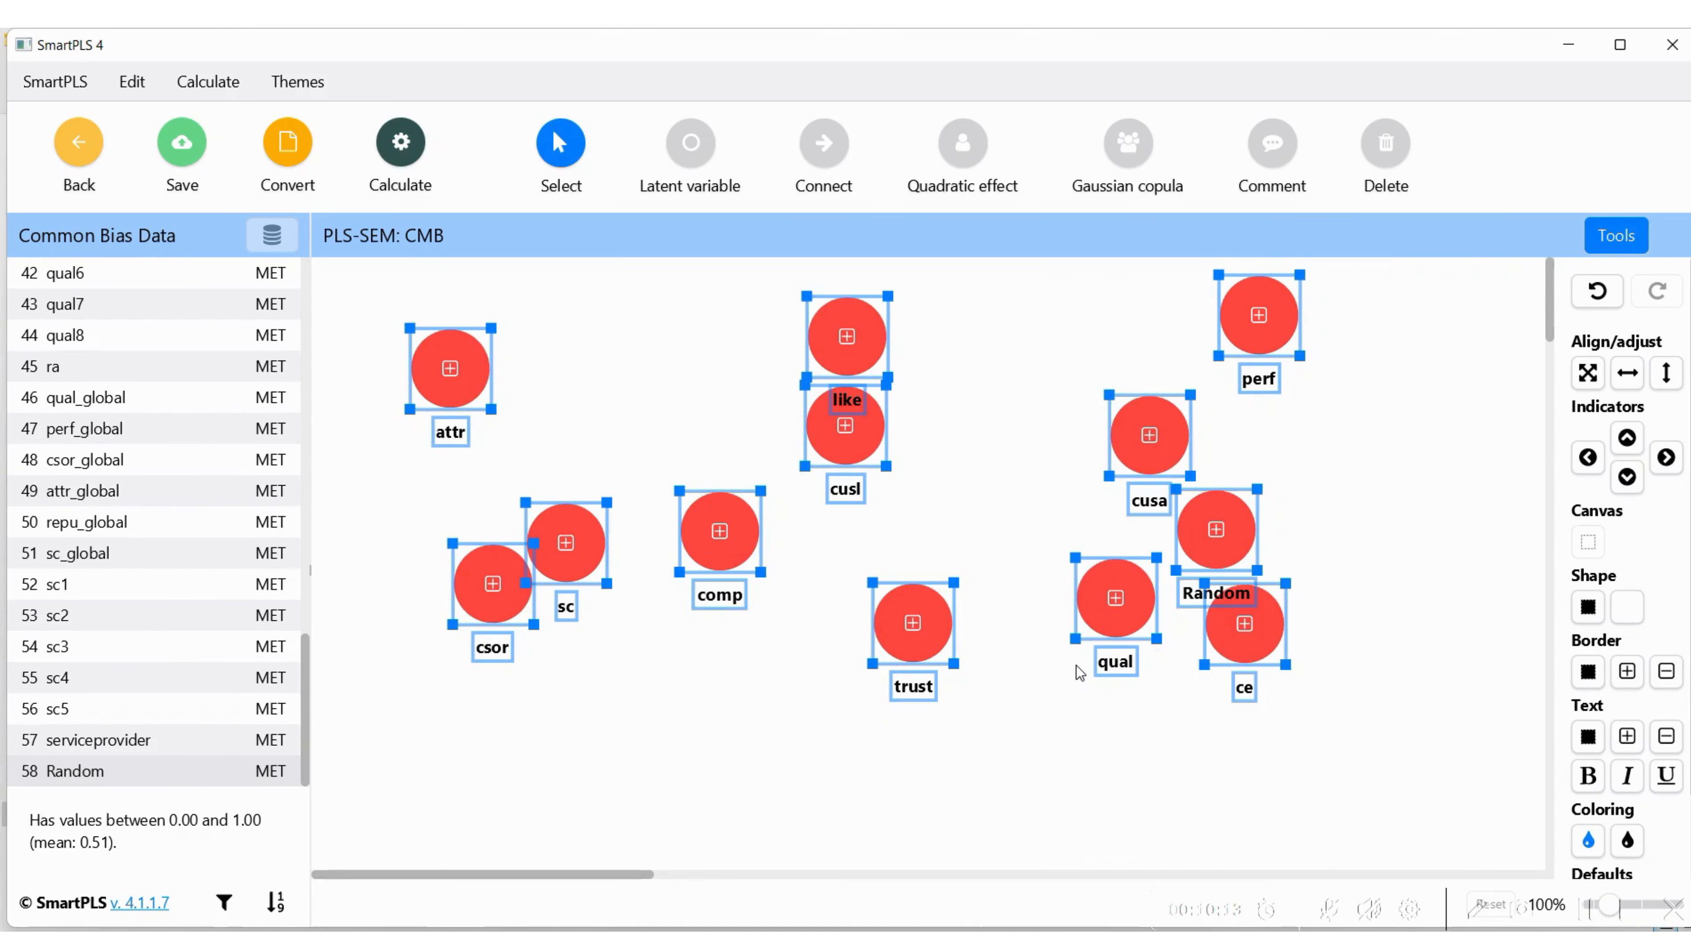
Shift the whole model slightly, then line up csor, sc and comp in a column below attr
drag(444, 353, 514, 340)
click(790, 814)
drag(579, 586, 530, 531)
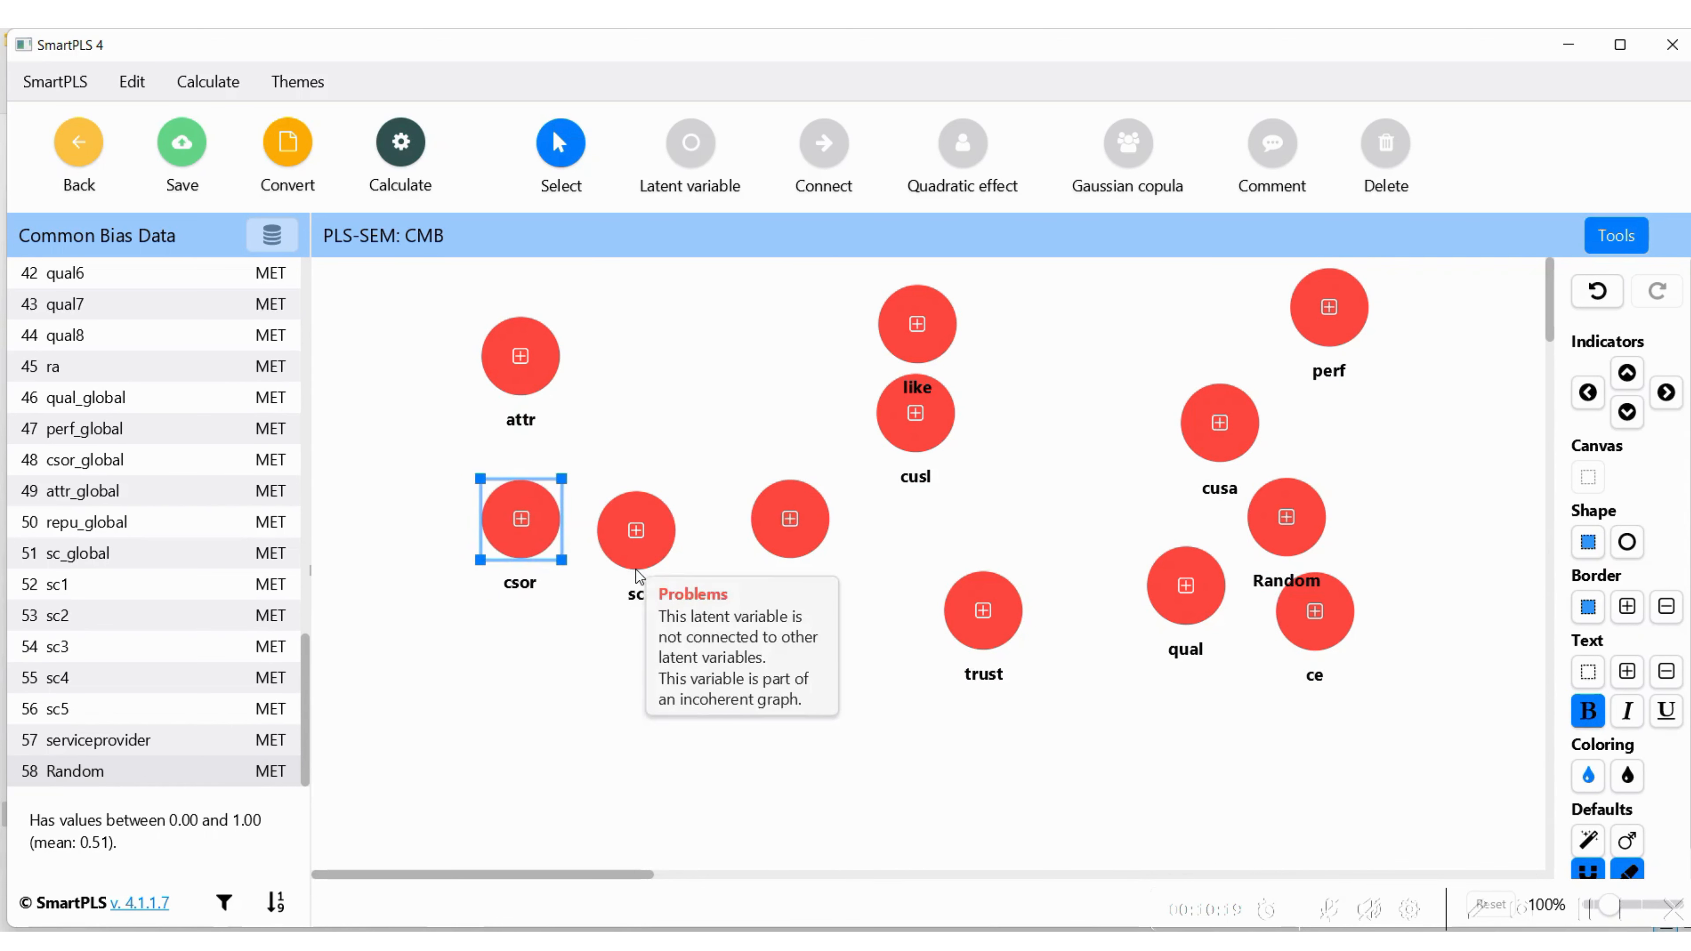
drag(633, 572, 516, 706)
drag(790, 532, 520, 834)
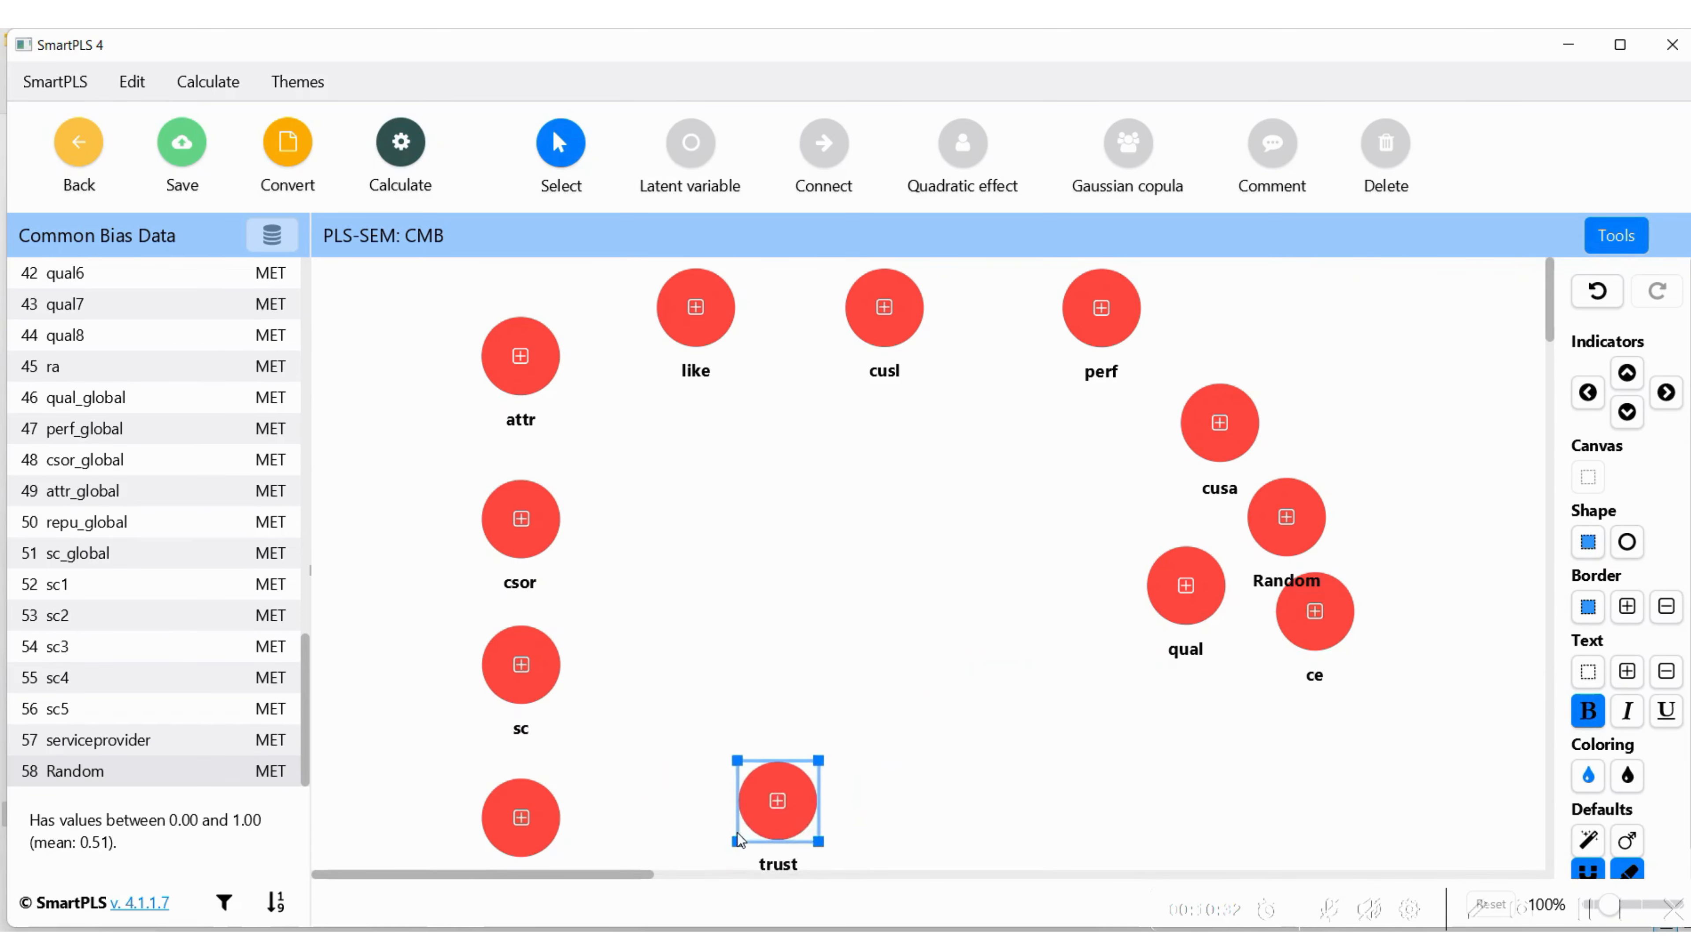
Place trust and qual side by side along the canvas's lower edge, next to comp
drag(737, 833, 683, 893)
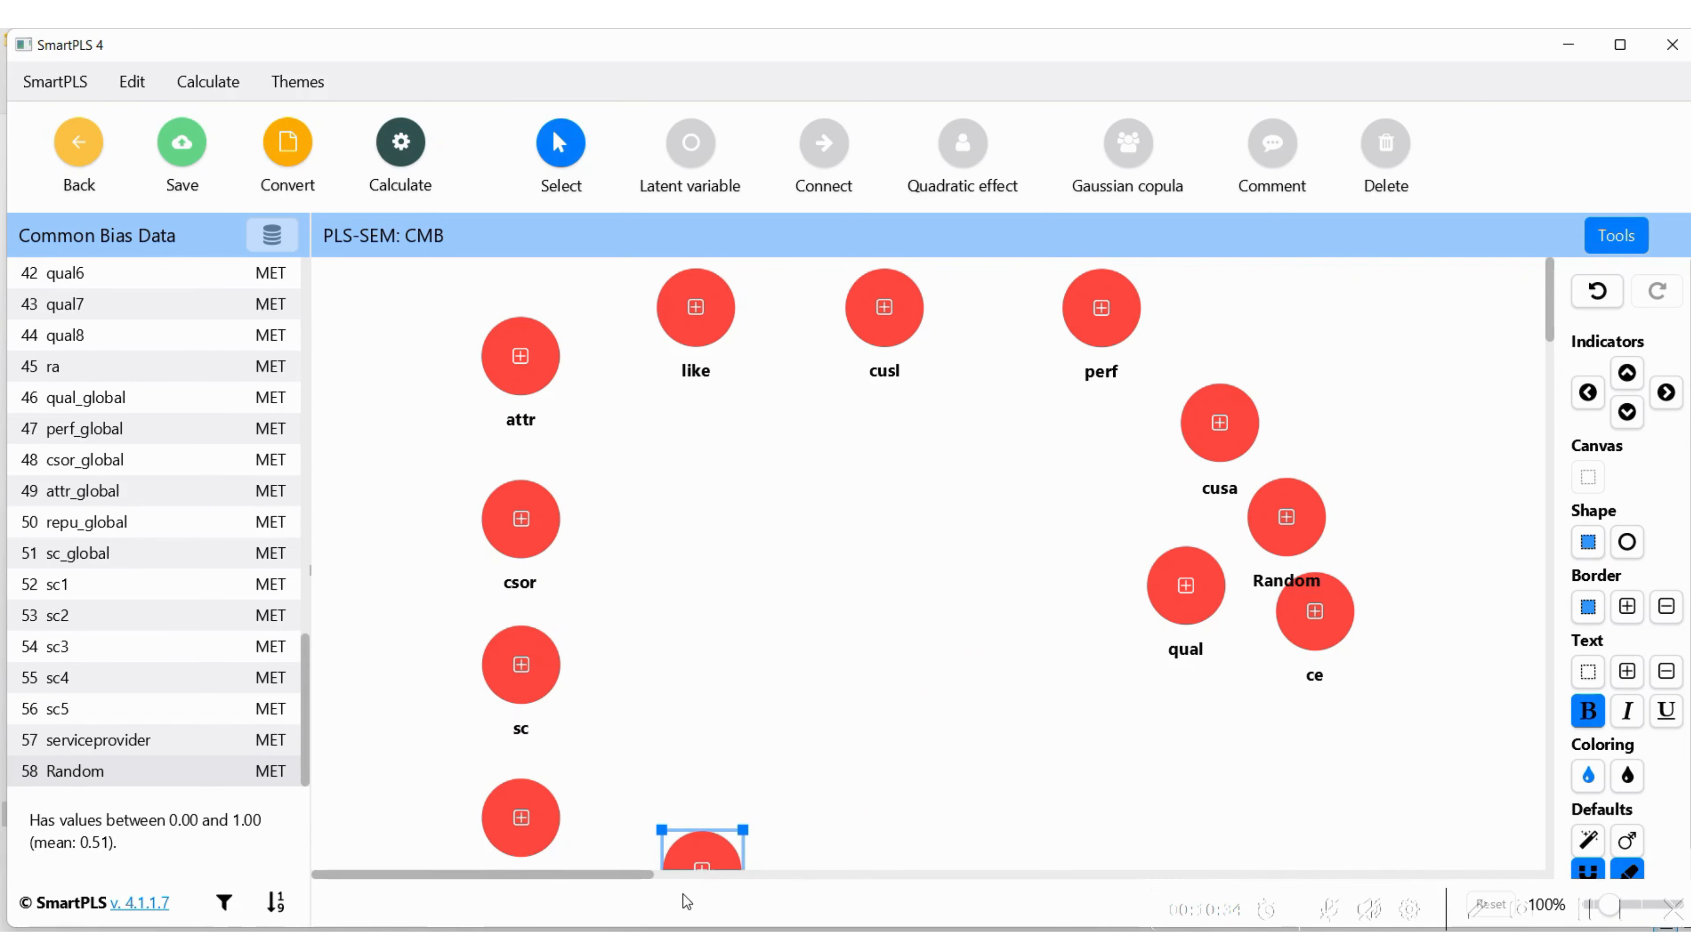
scroll(883, 717, down, 1)
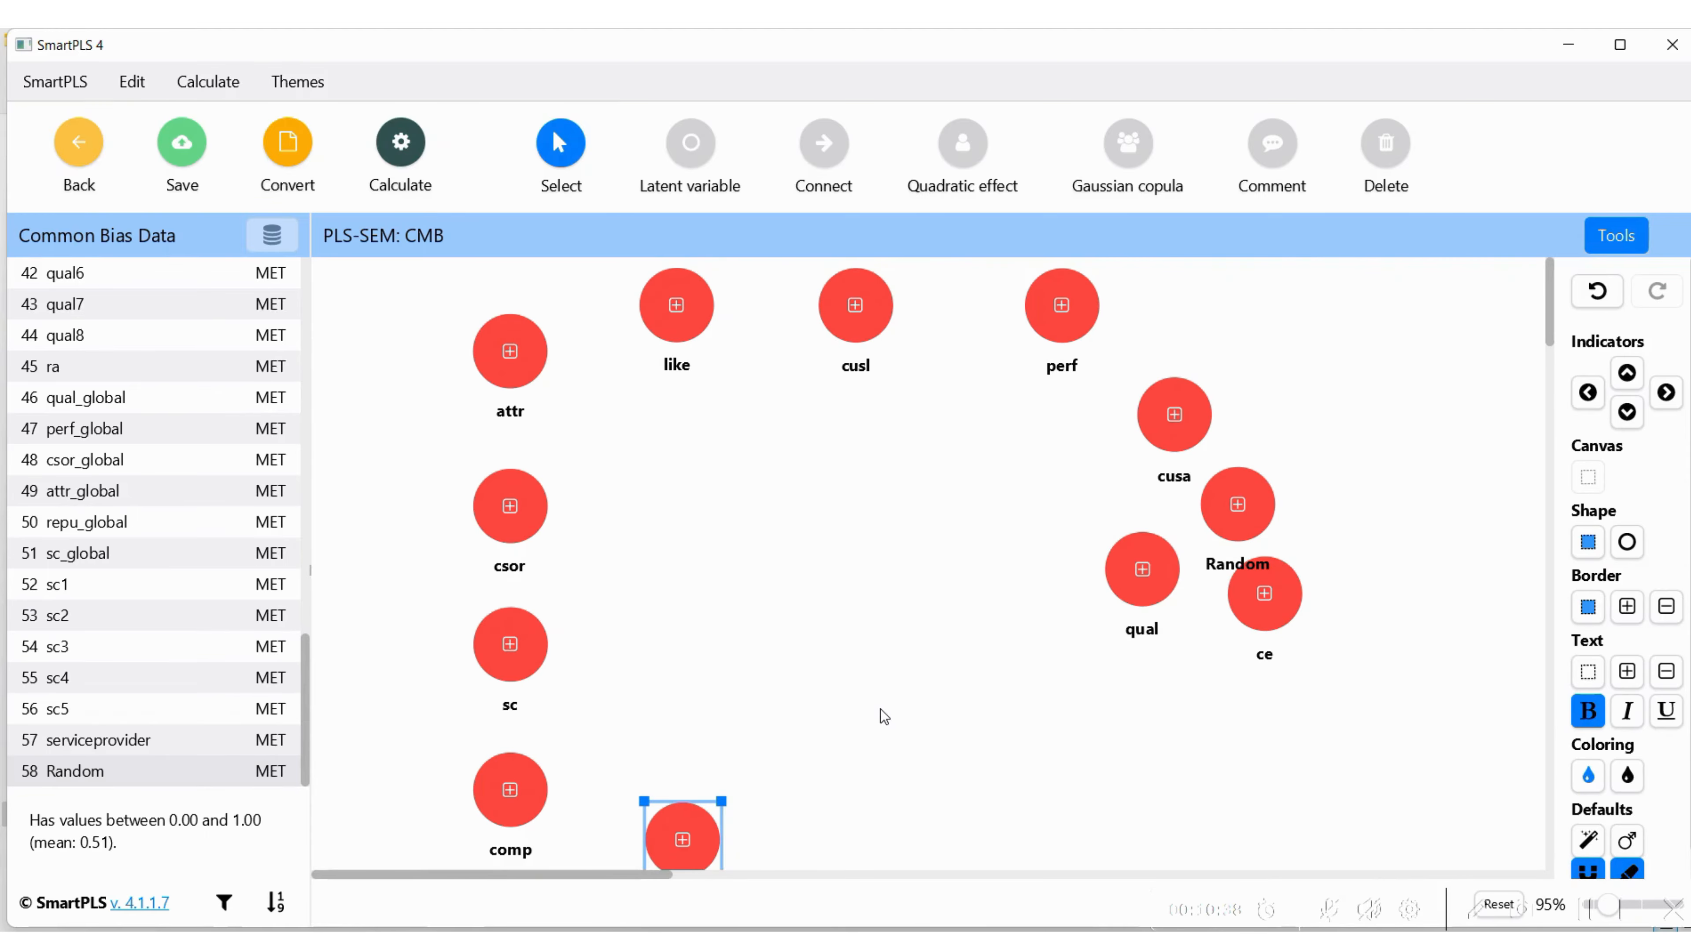
drag(1141, 570, 833, 840)
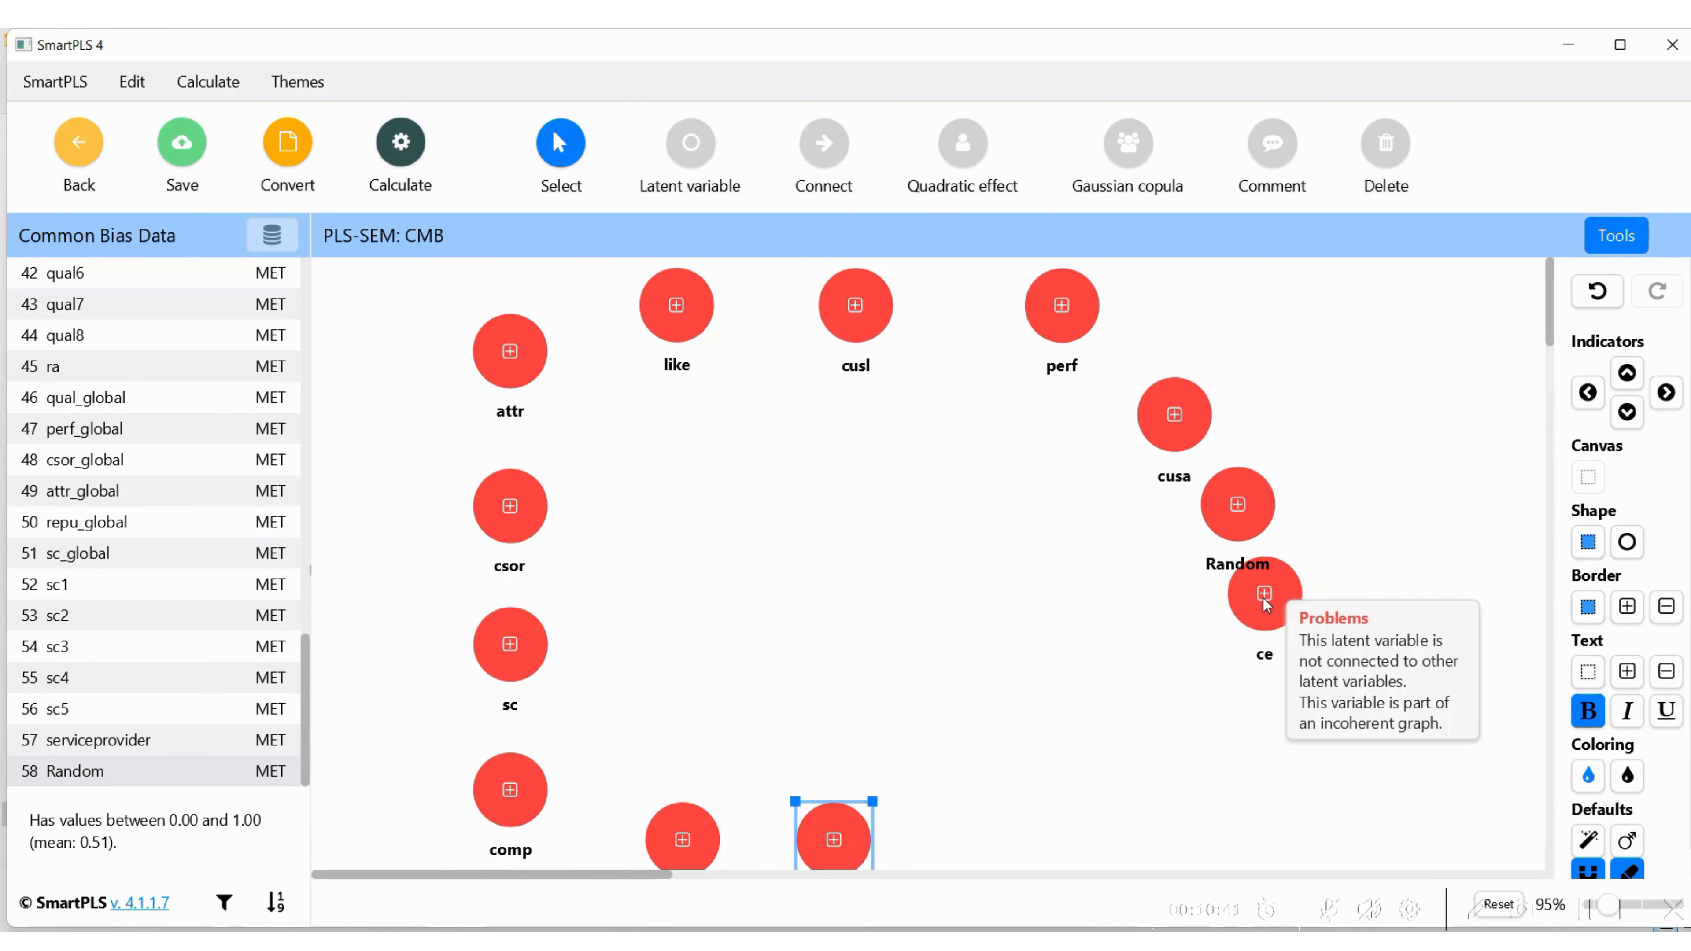
Move ce and cusa into the lower row beside trust and qual, and set Random apart, facing the attr–comp column
drag(1265, 599, 974, 844)
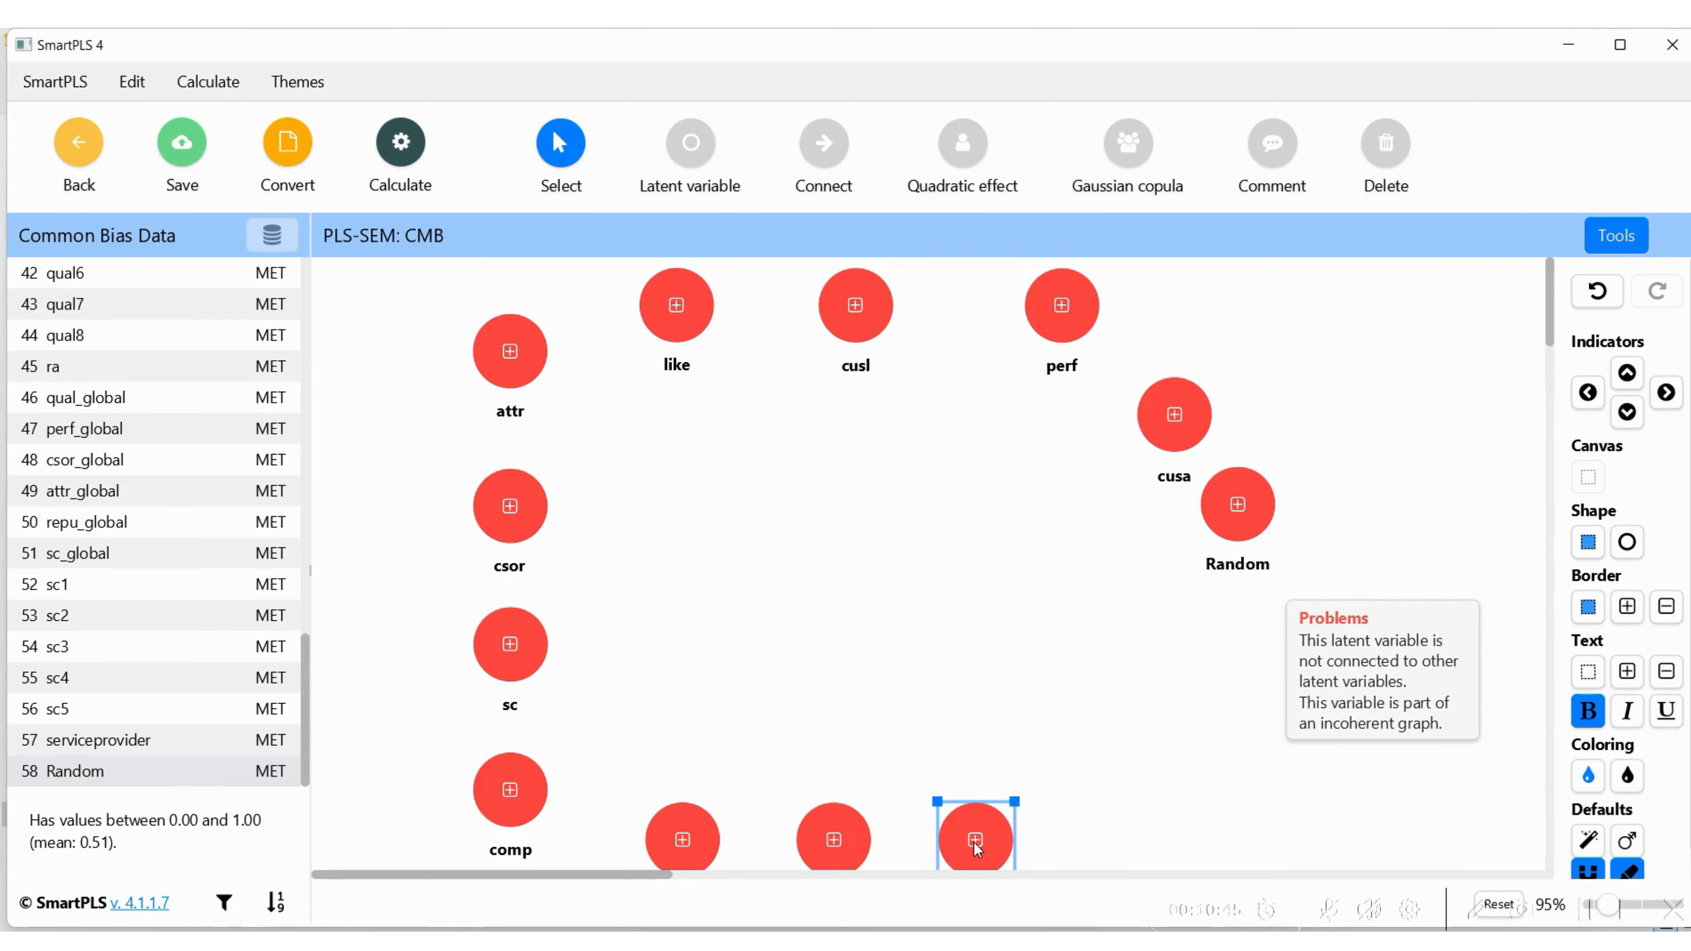
drag(1185, 405, 1121, 861)
click(1044, 557)
drag(1174, 414, 1129, 839)
click(1239, 513)
drag(1240, 513, 1281, 574)
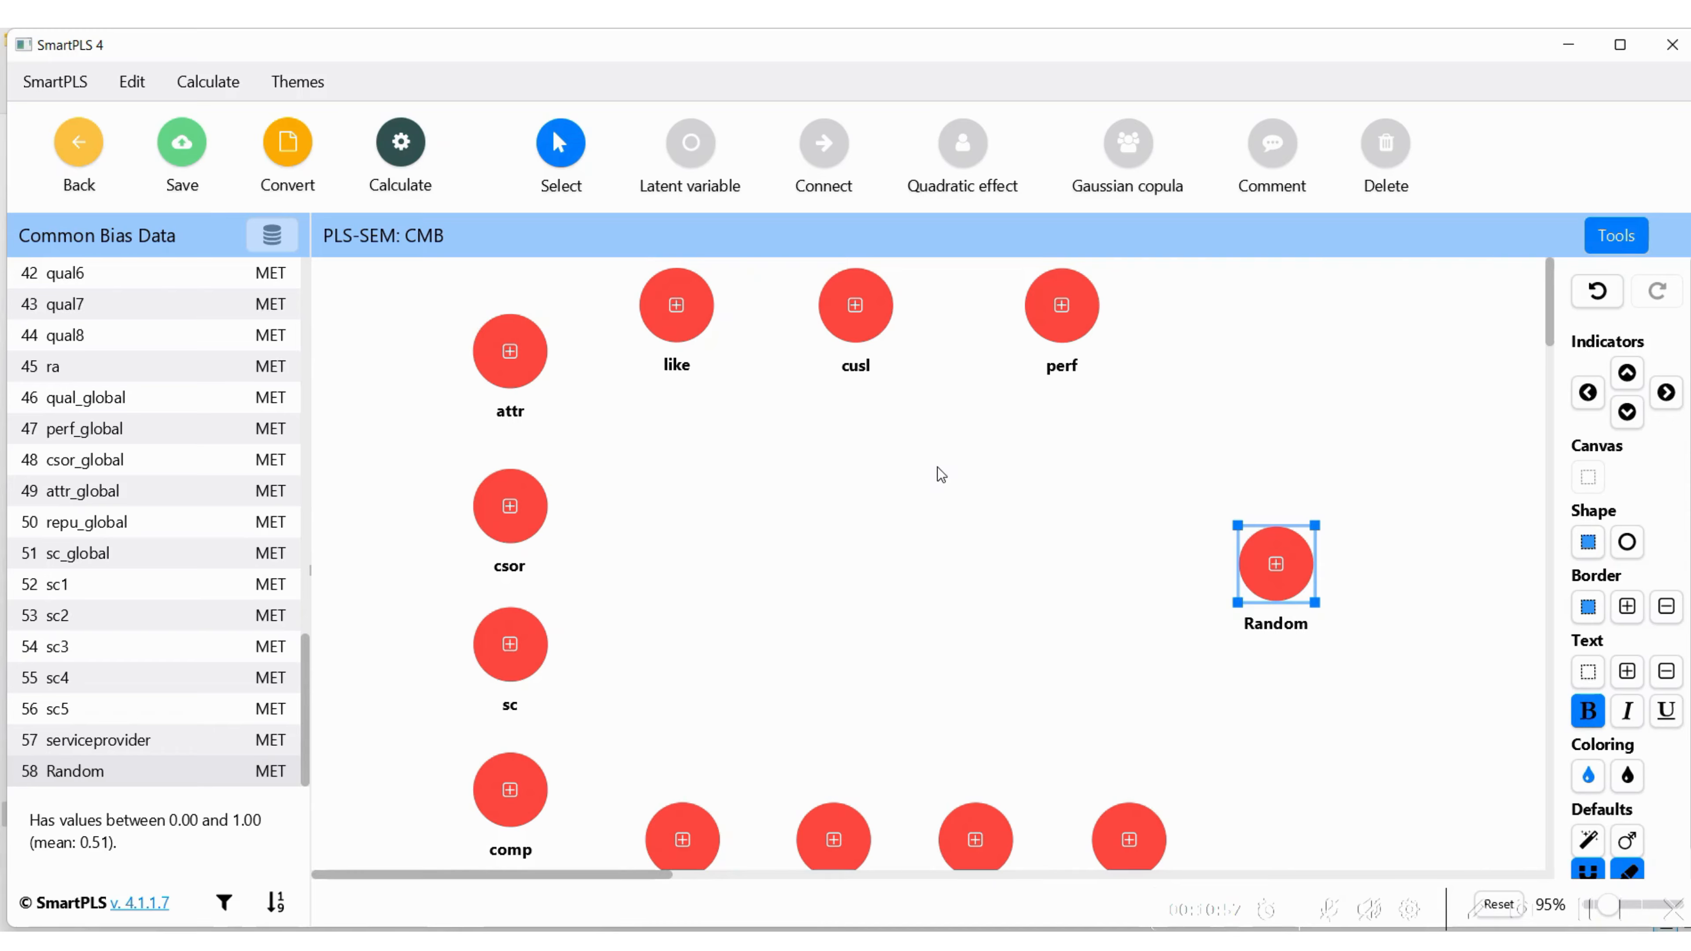
Connect perf, cusl, like and the four lower-row constructs (trust, qual, ce, cusa) to Random with paths pointing at Random
click(825, 136)
click(1066, 299)
click(1274, 551)
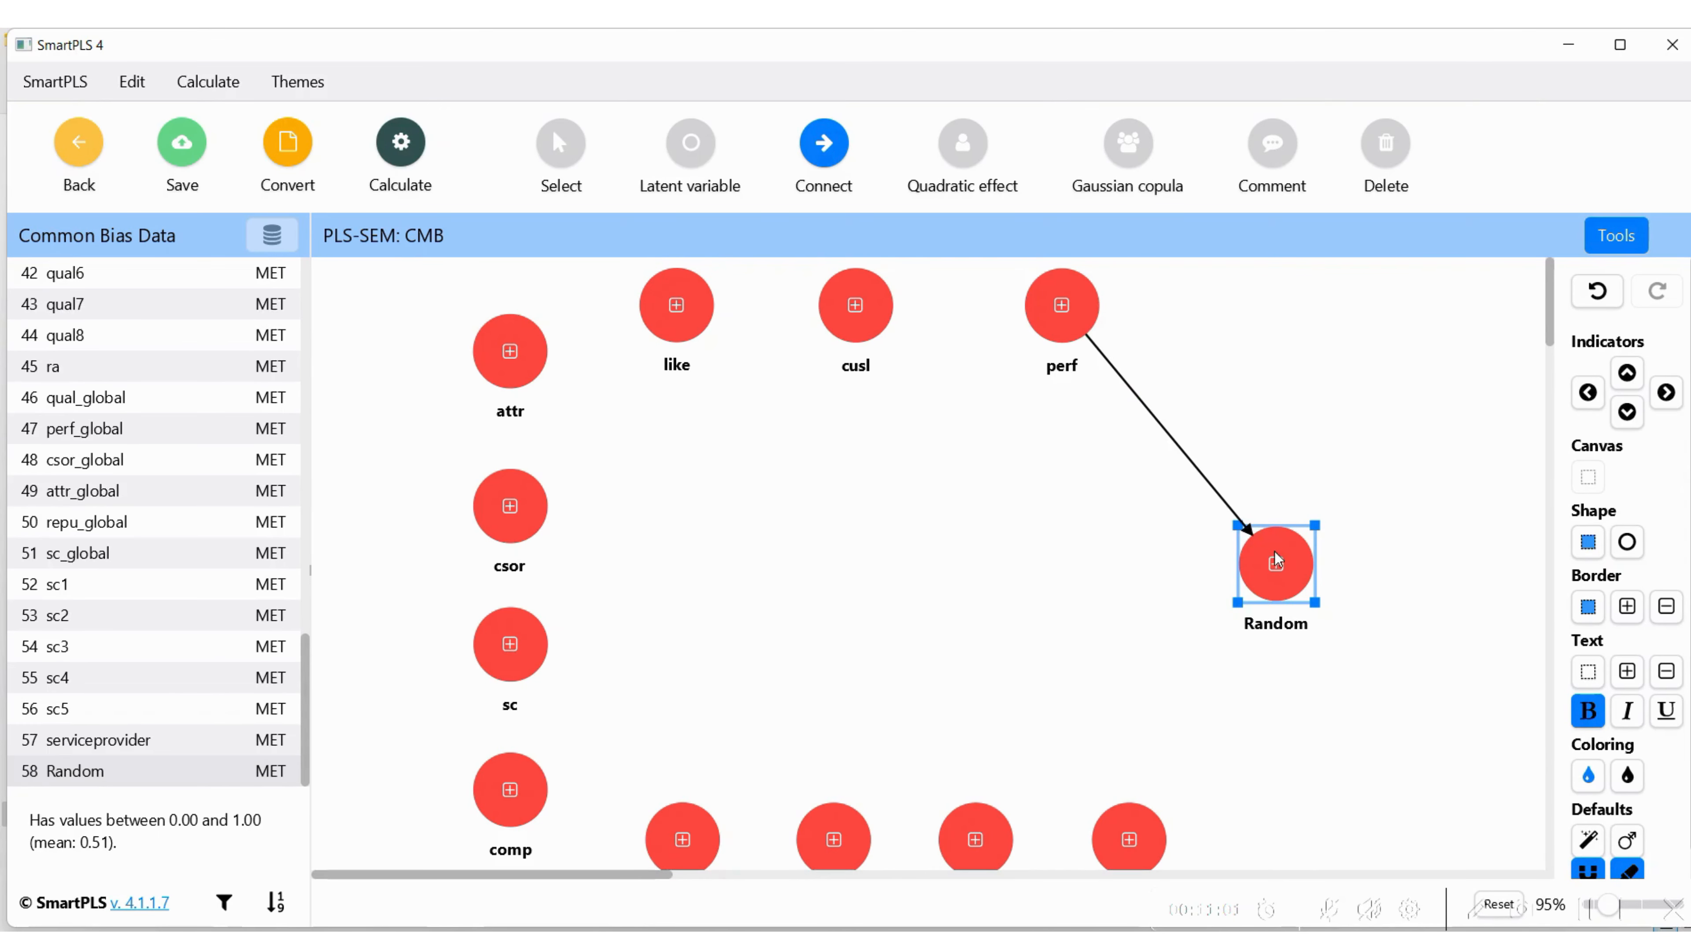
click(872, 323)
click(1276, 566)
click(832, 833)
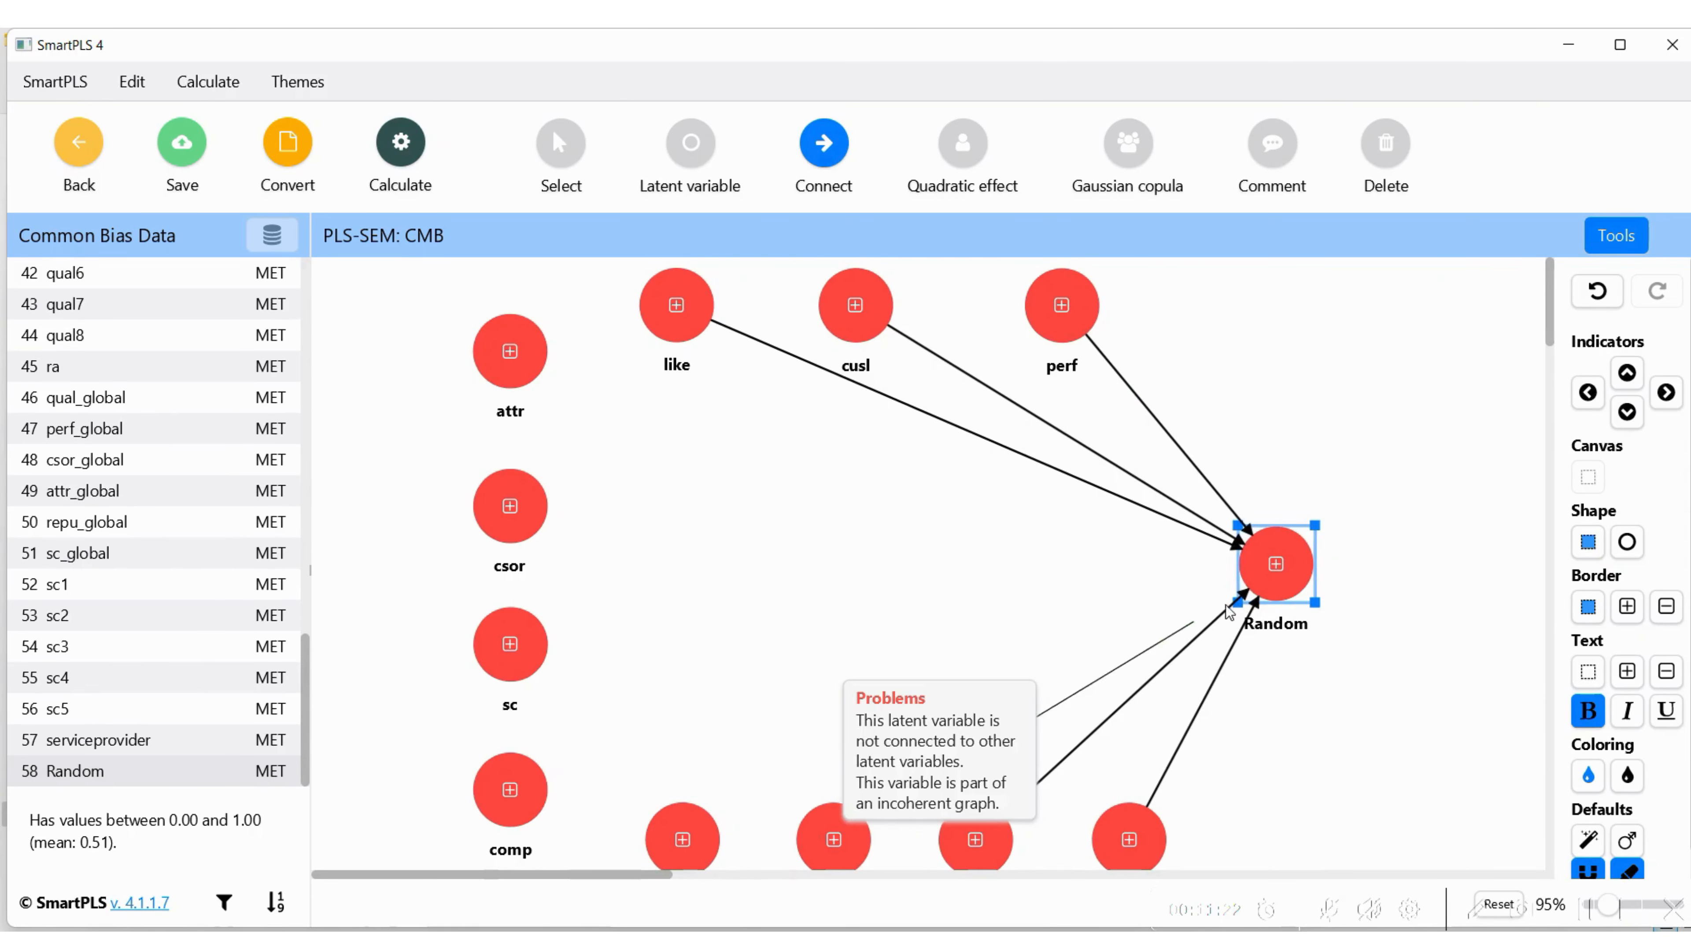
click(1276, 558)
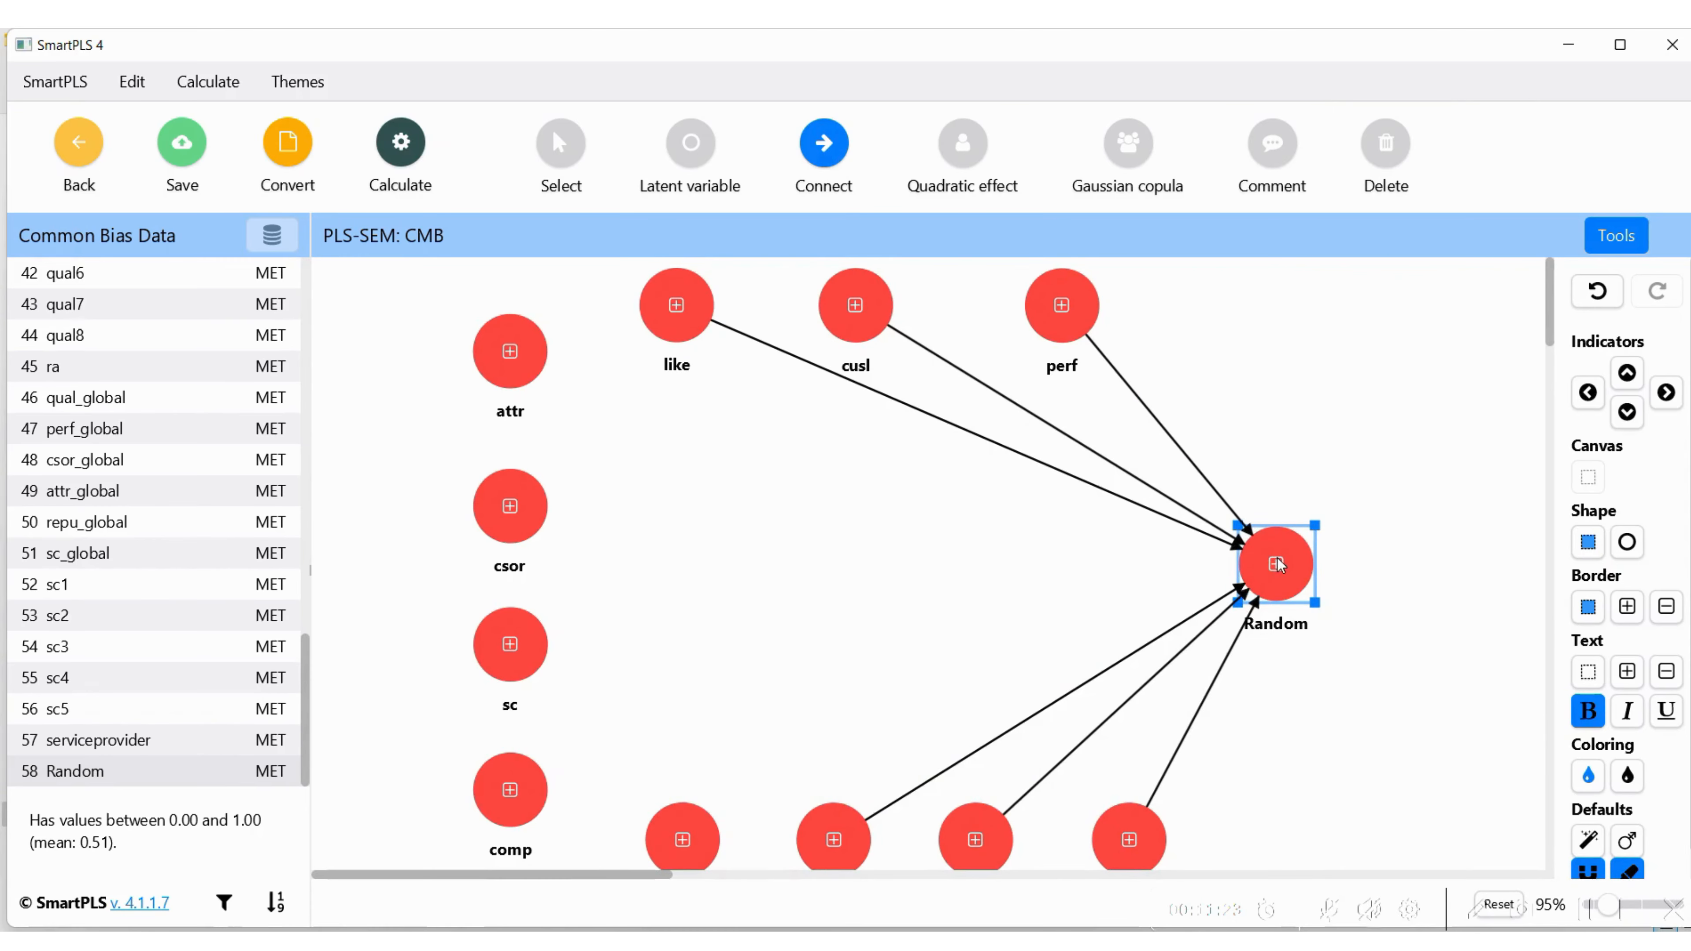
click(683, 836)
click(1260, 577)
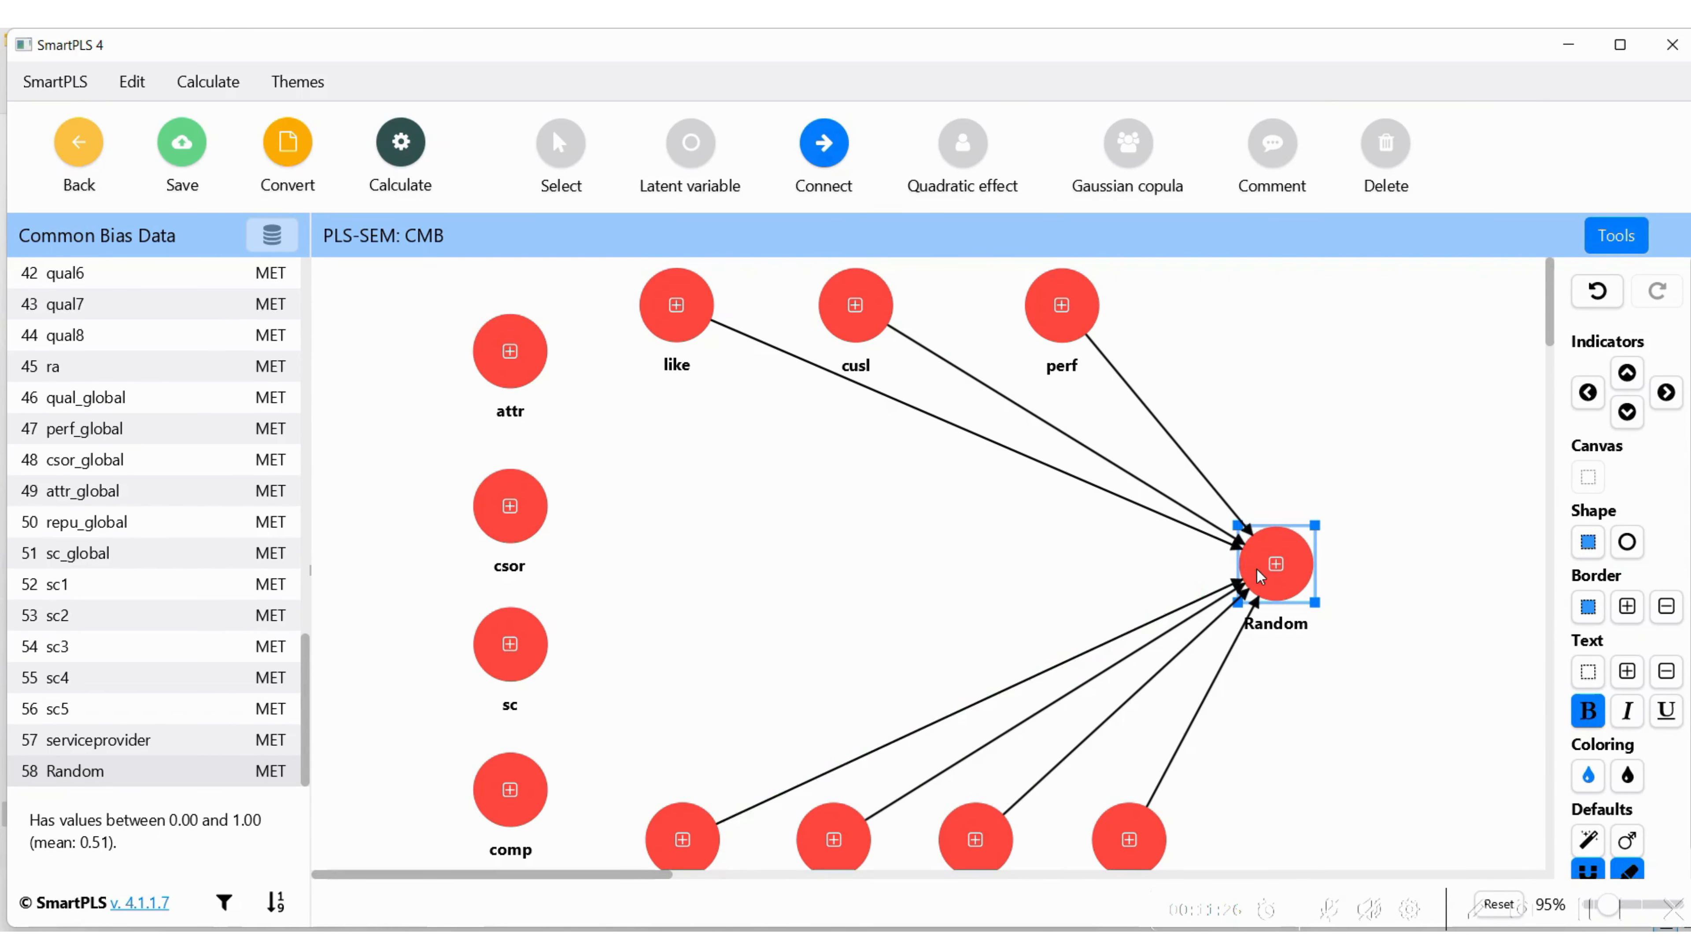
Draw paths from comp, sc, csor and attr to Random so that Random is the target of every path
click(510, 789)
click(1244, 580)
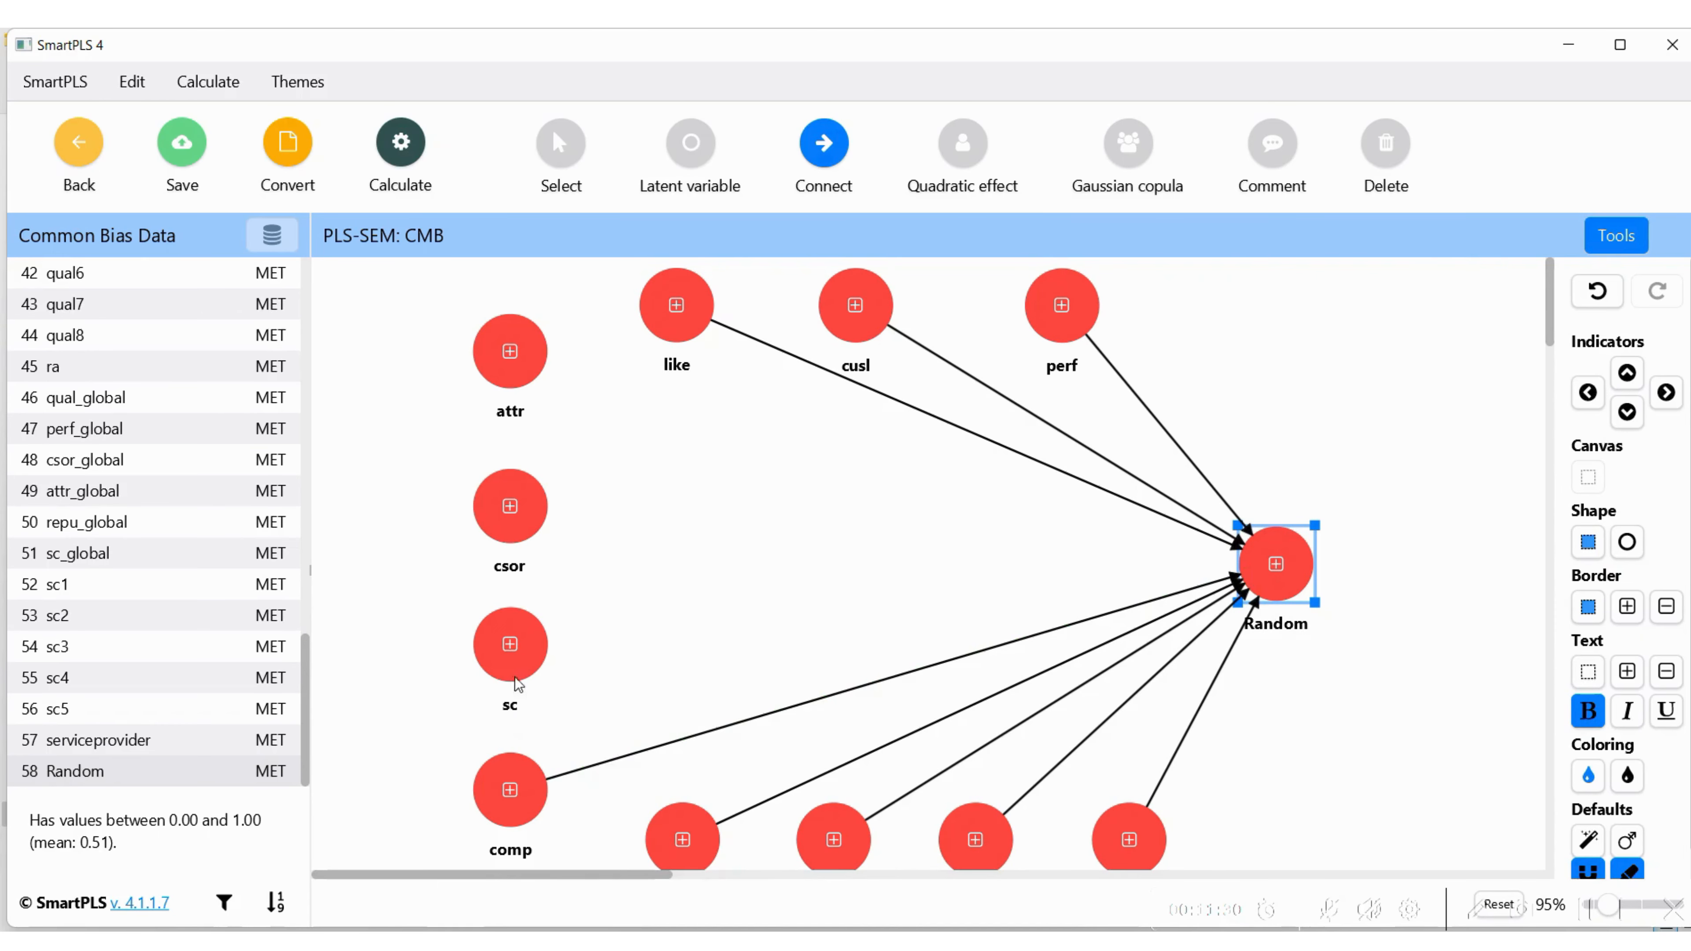
click(518, 679)
click(1245, 574)
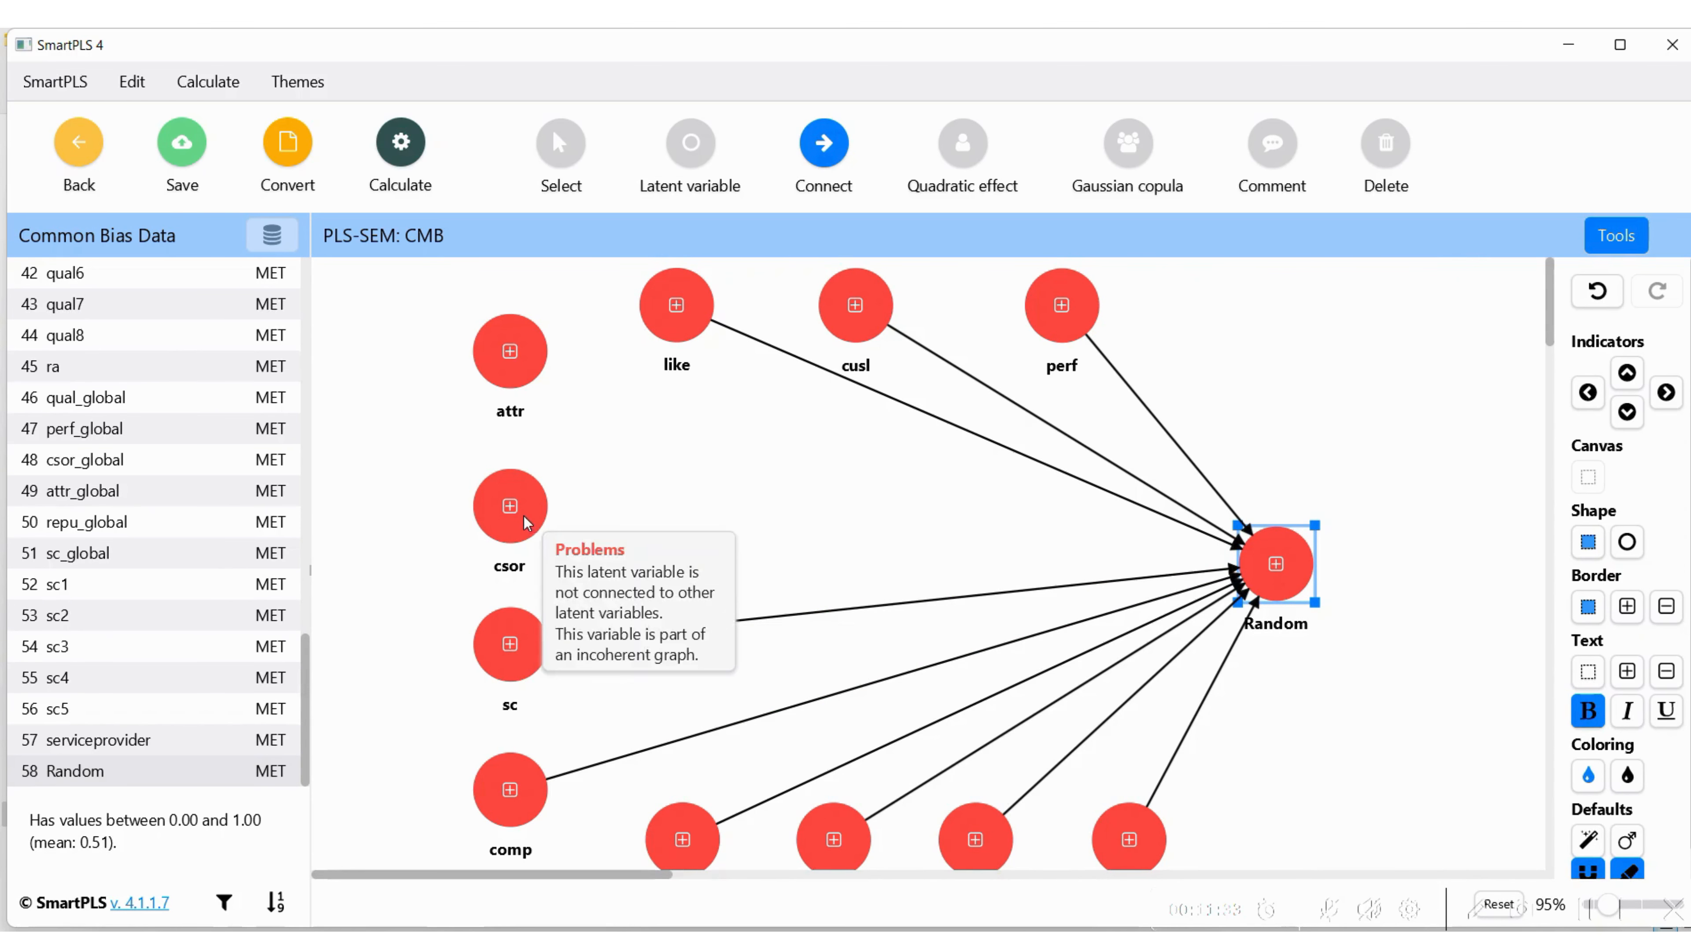
click(526, 523)
click(1244, 573)
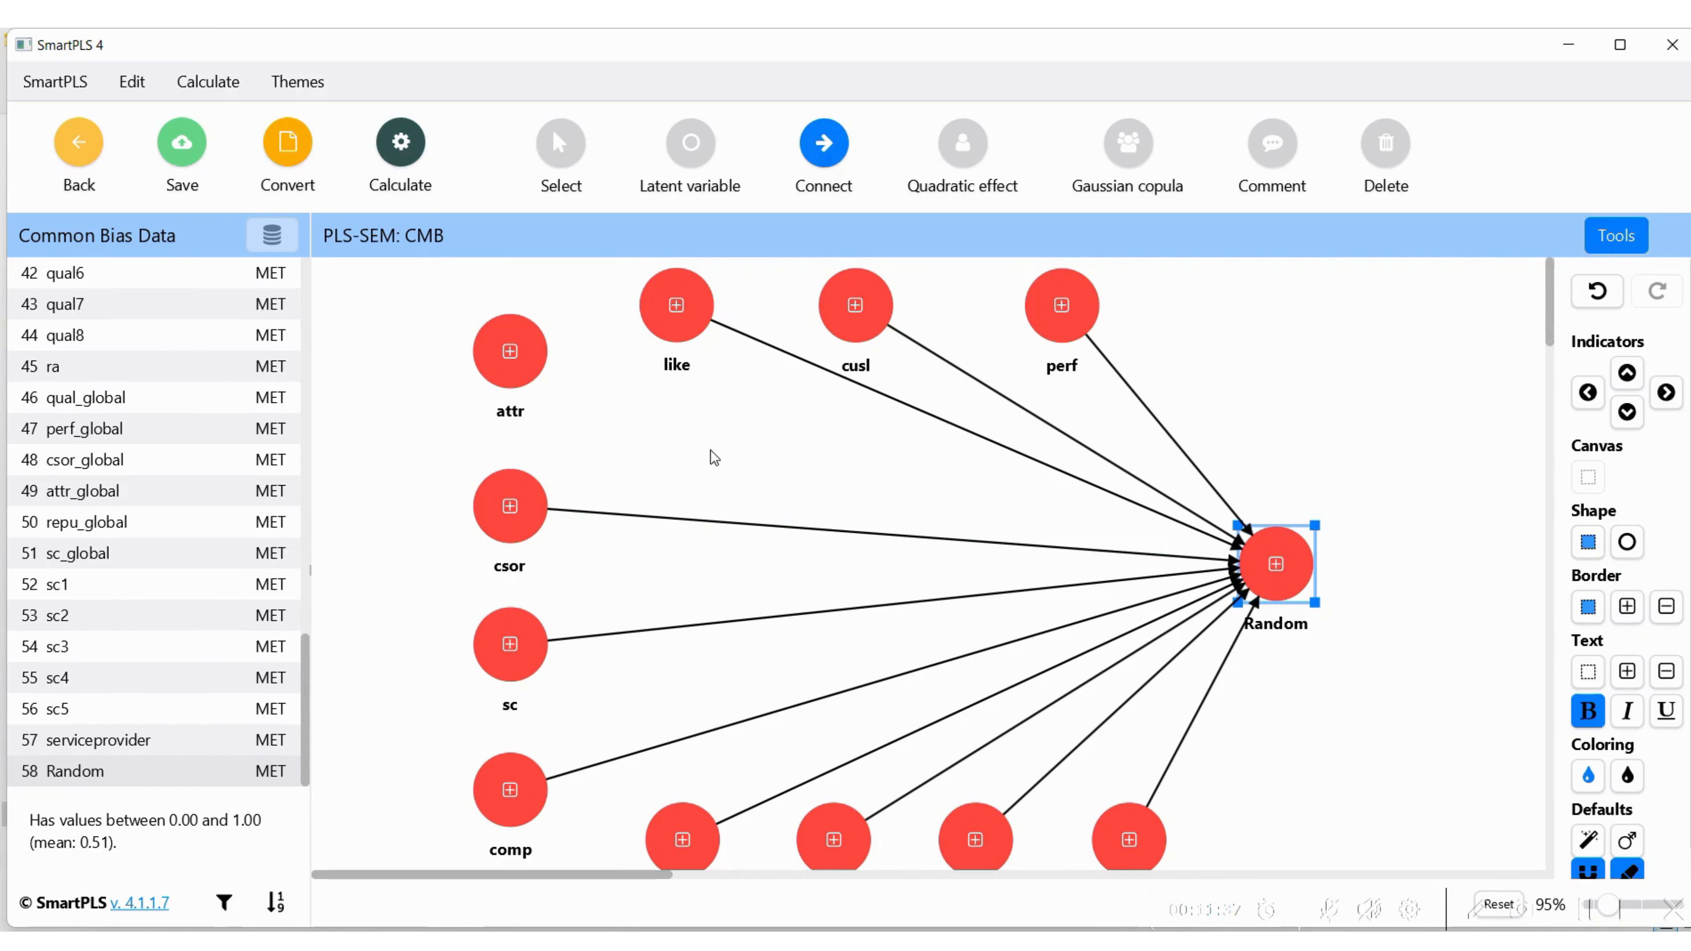
click(526, 367)
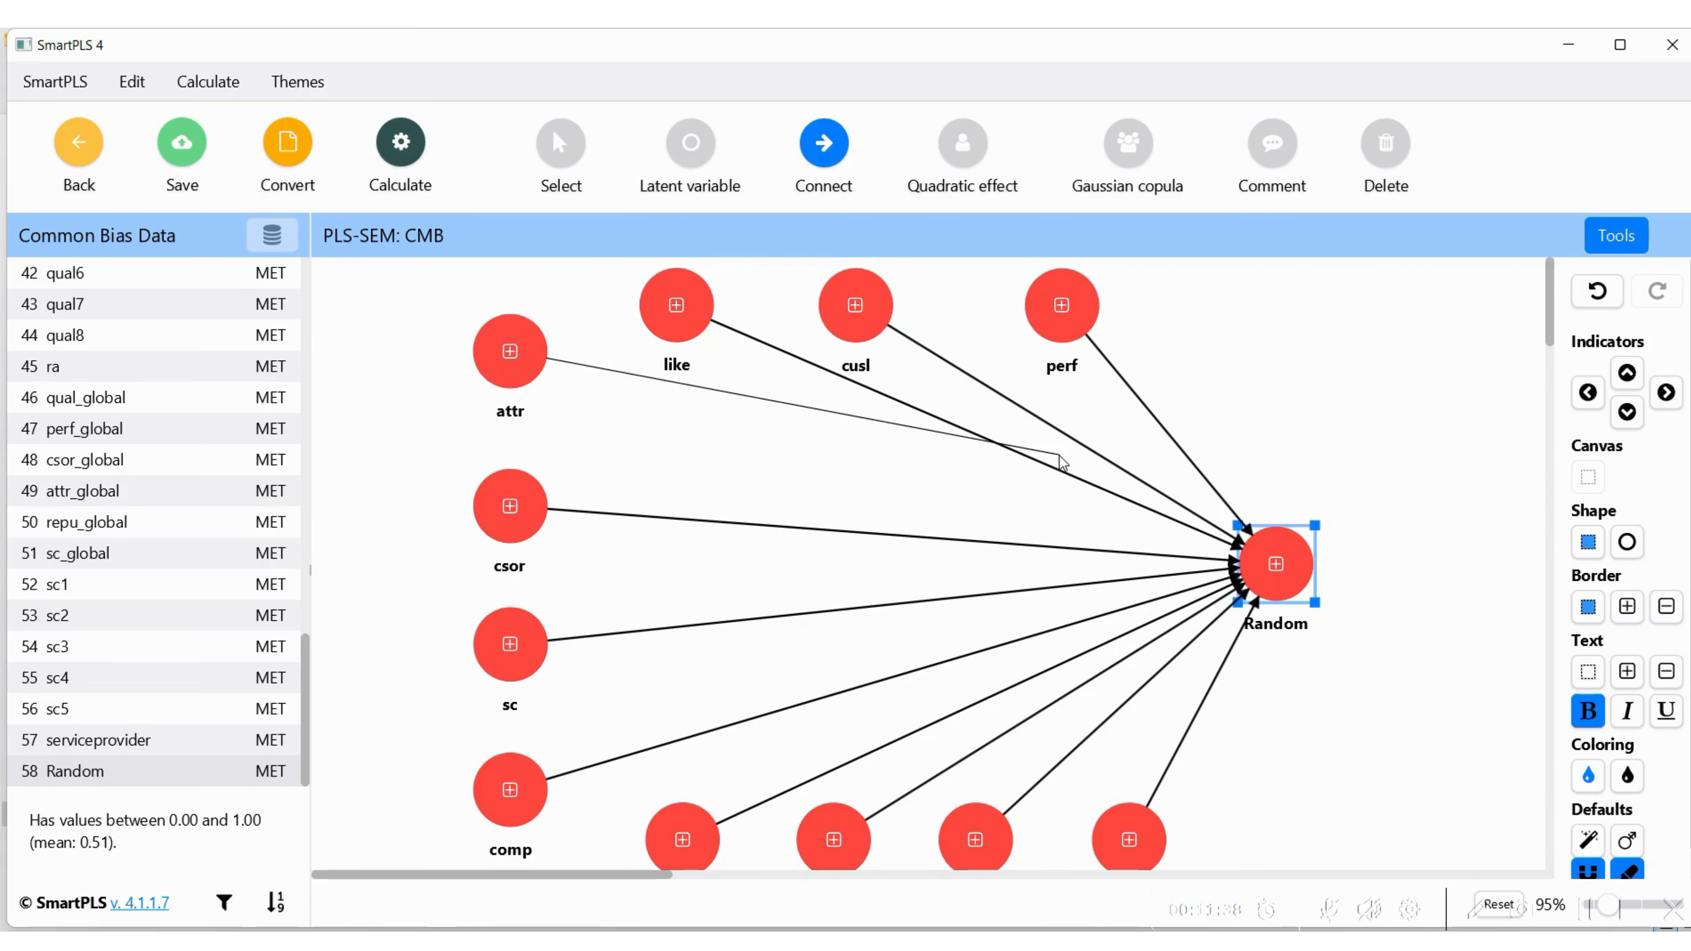
click(1246, 563)
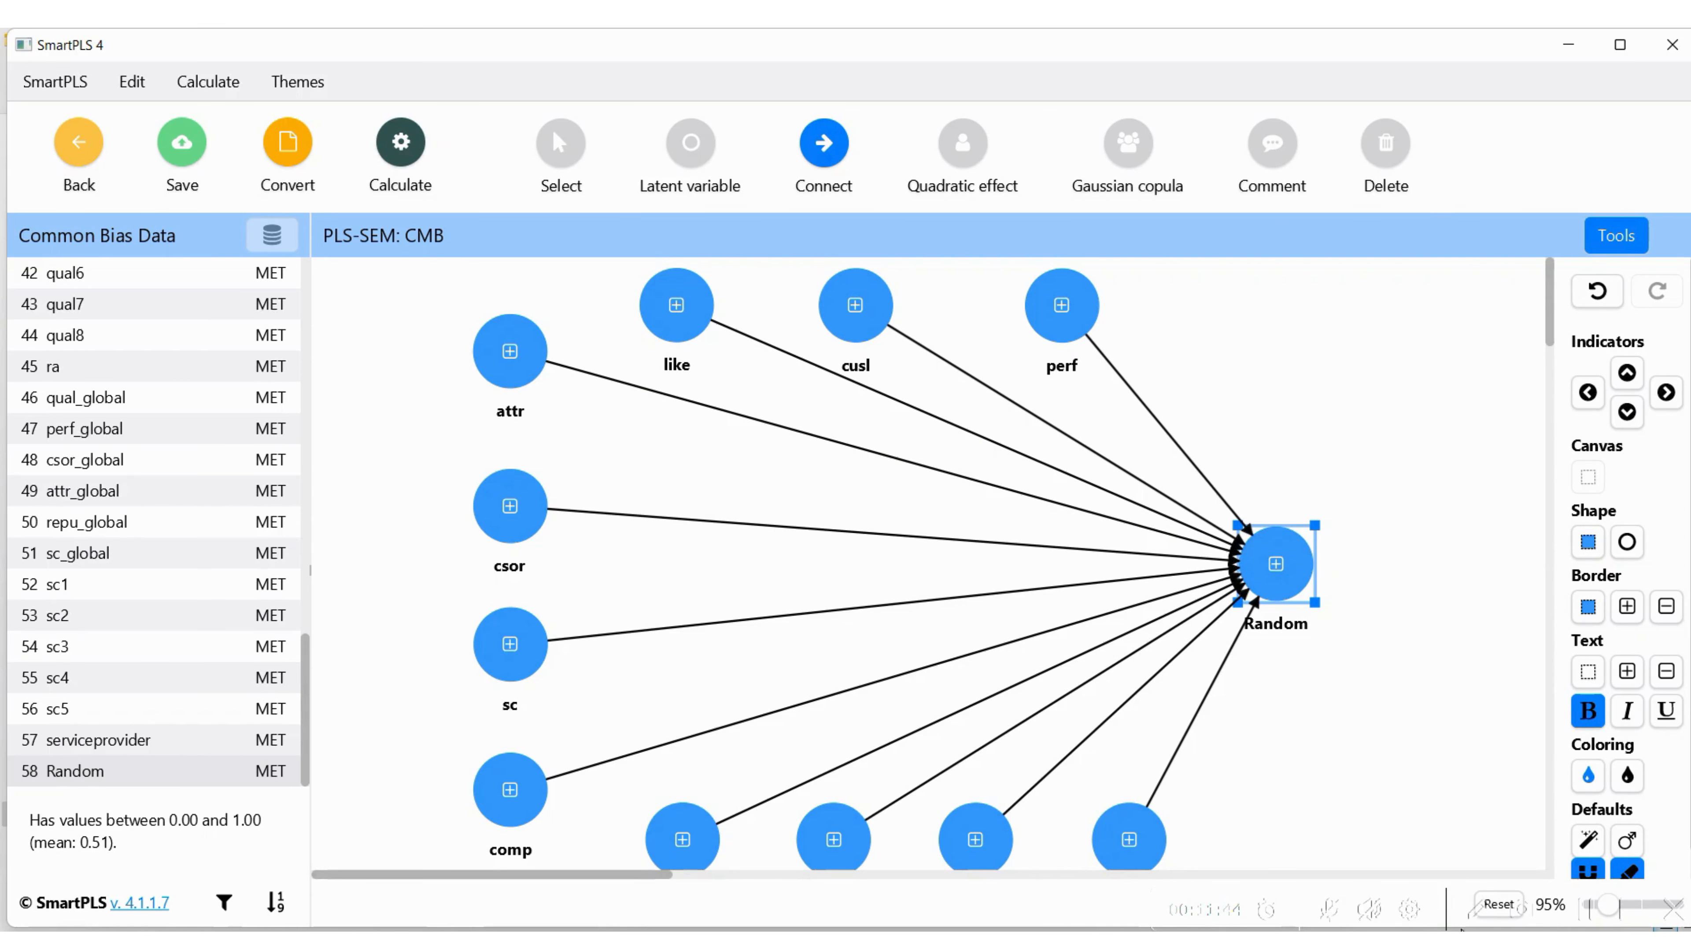
click(1588, 914)
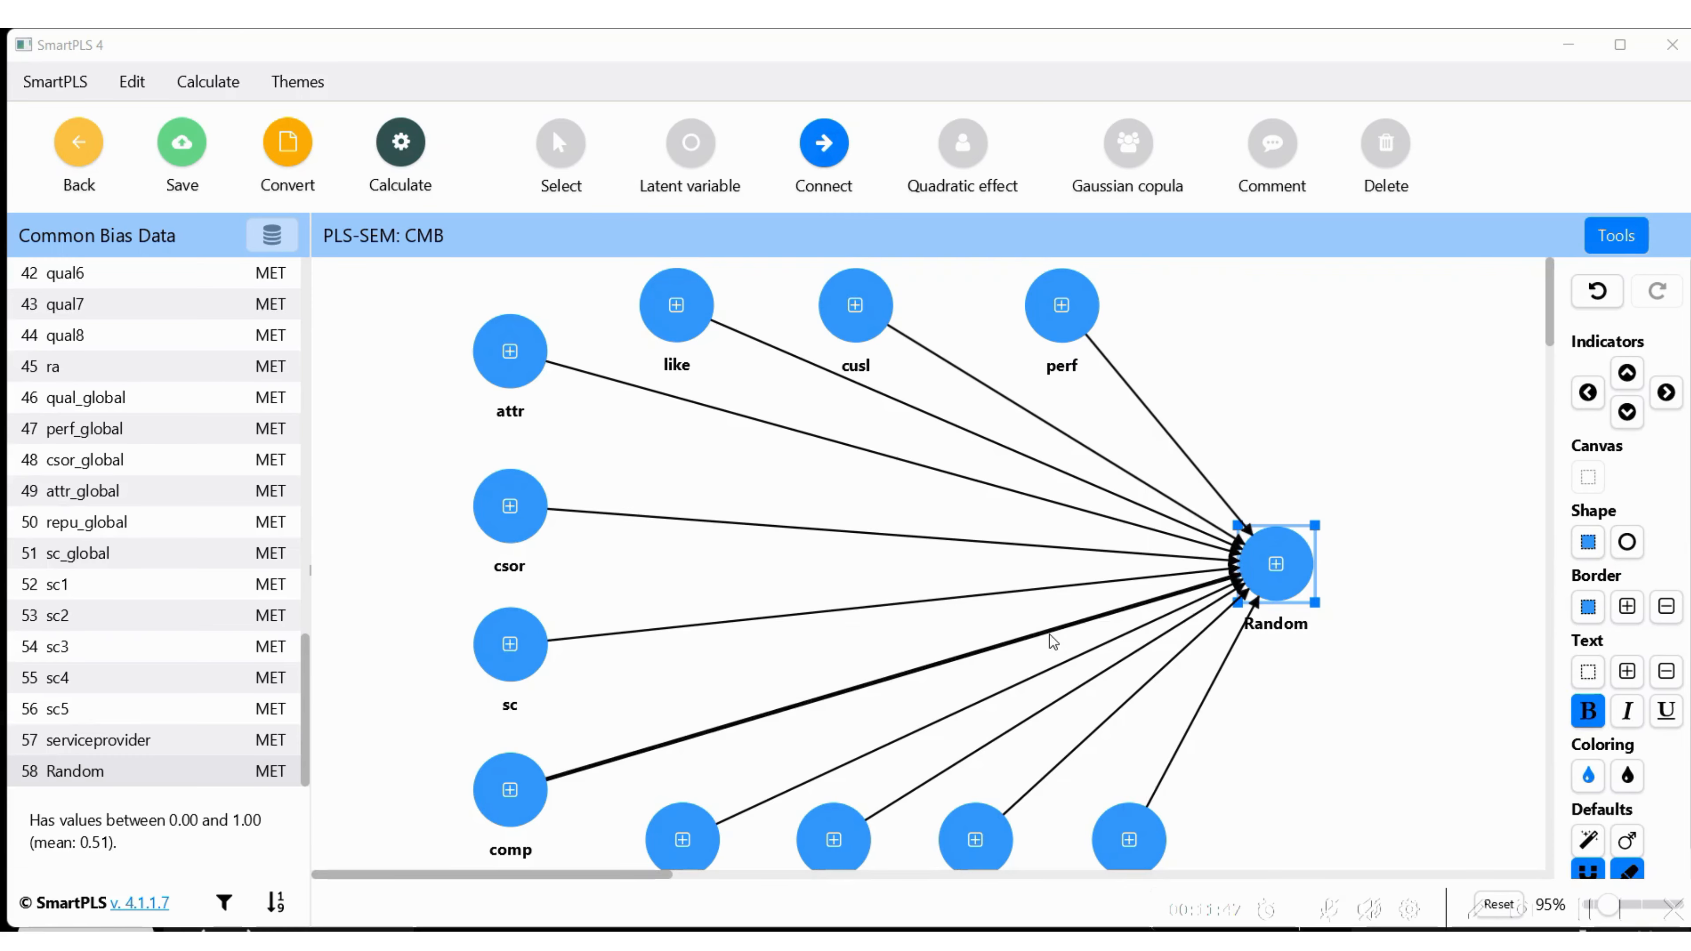
Run the PLS-SEM algorithm with Path weighting, Standardized results and Default initial weights, opening the report and browsing its result list
click(400, 143)
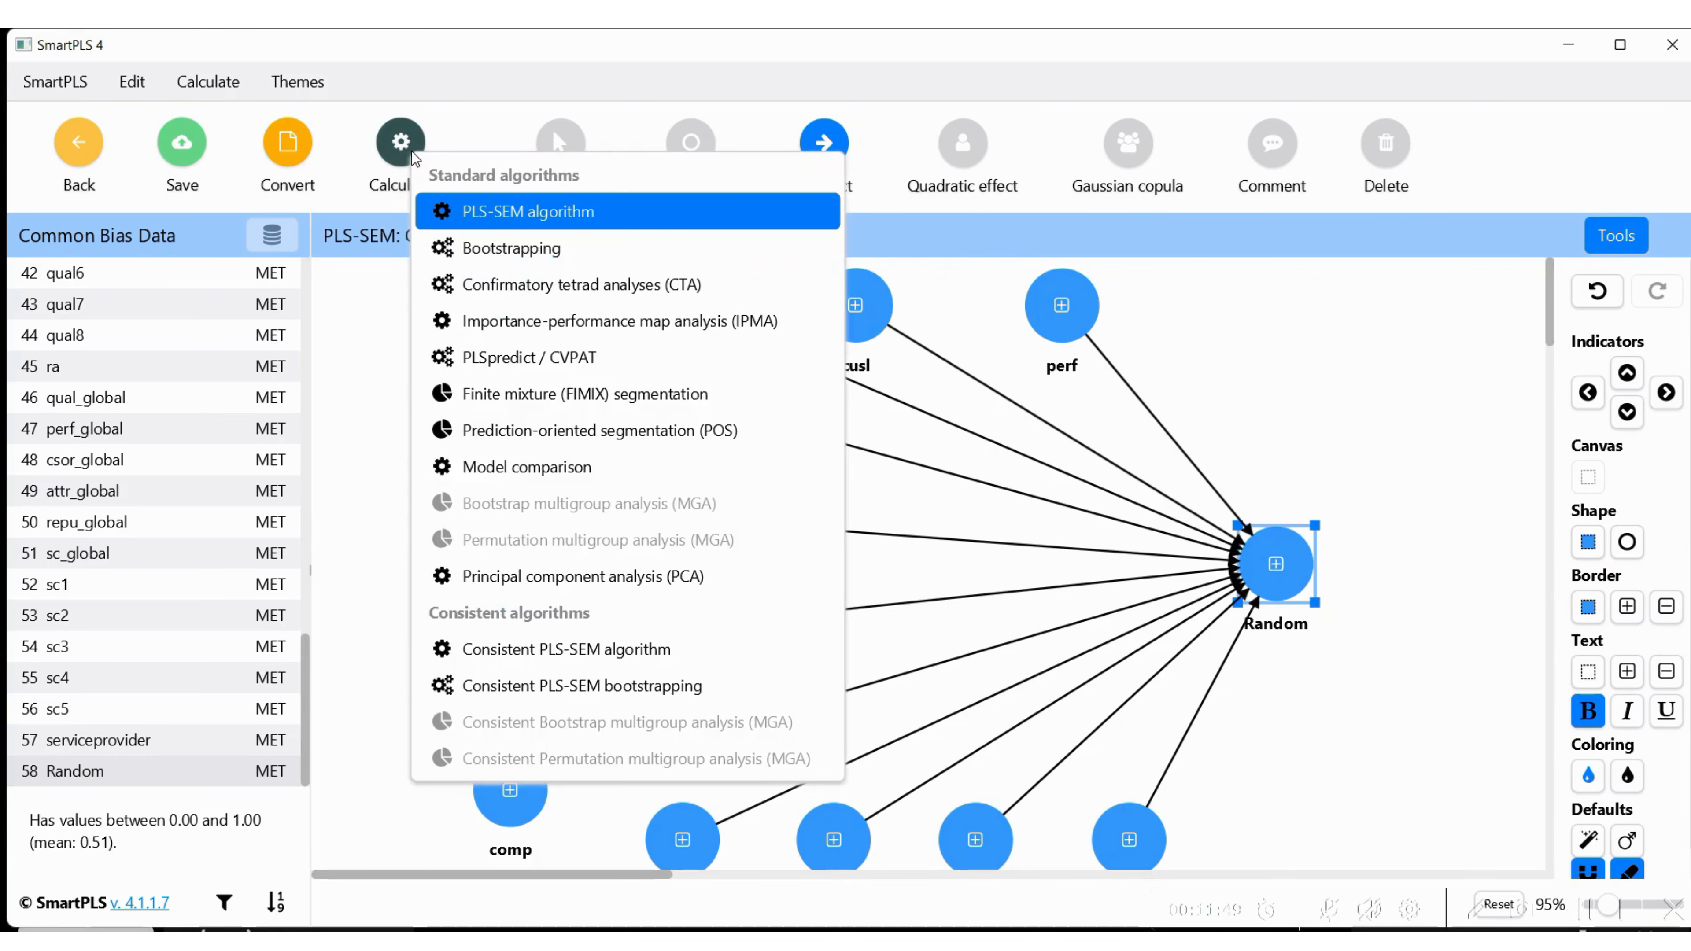
click(532, 219)
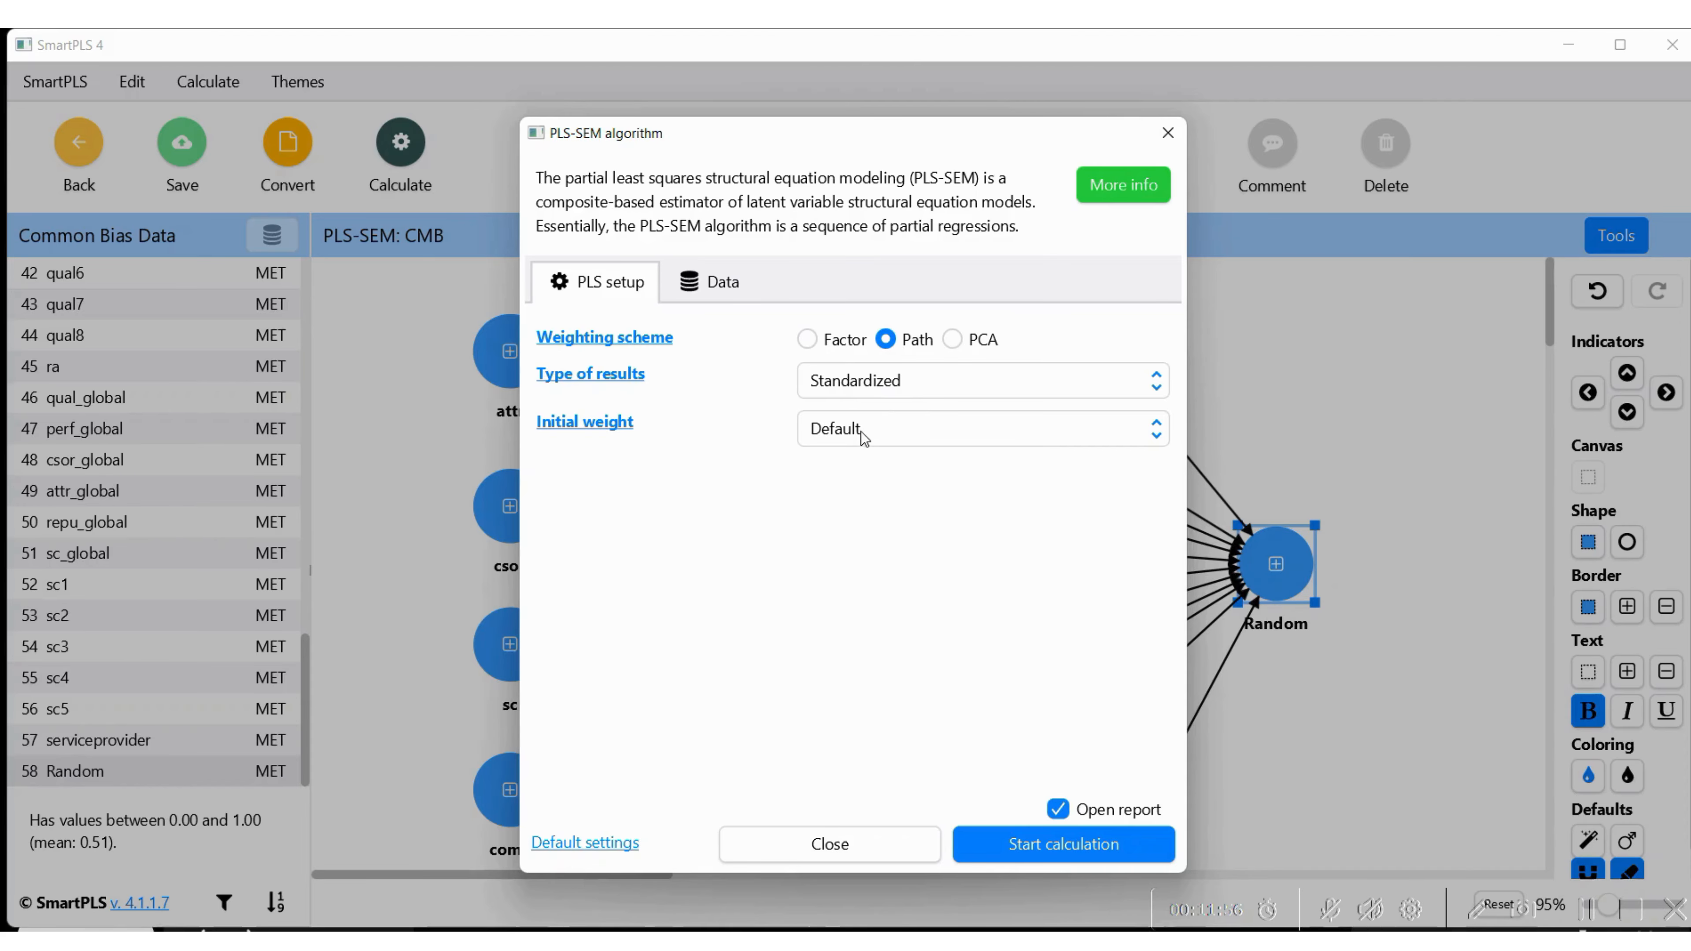
click(1010, 844)
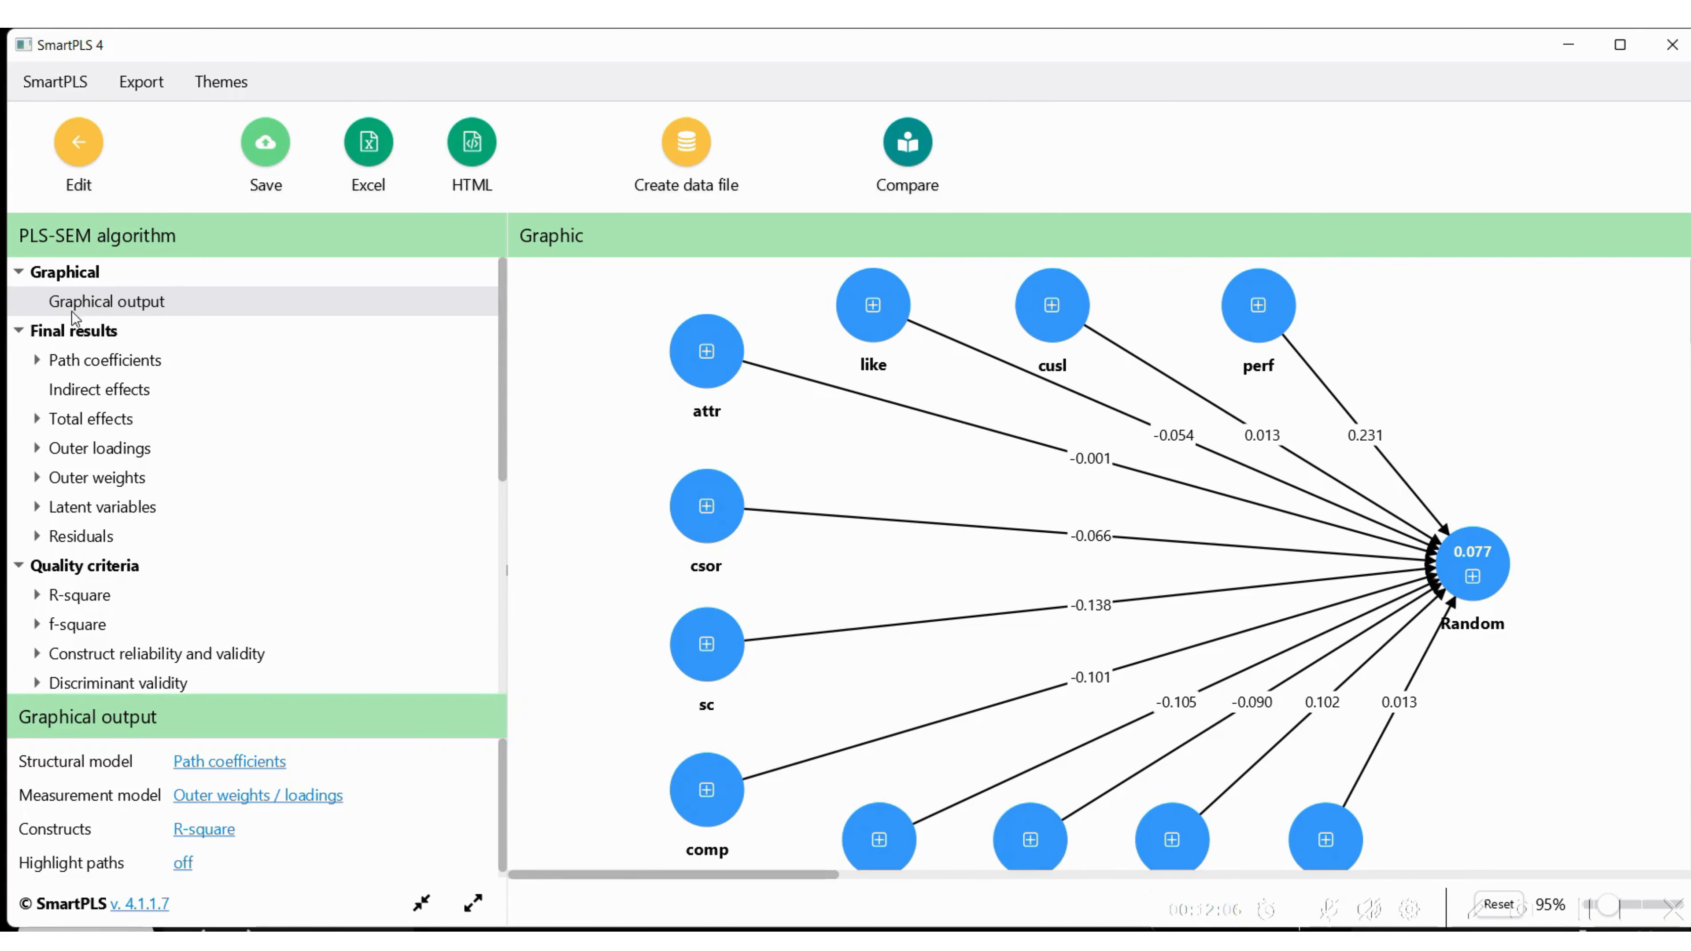
drag(501, 349, 502, 455)
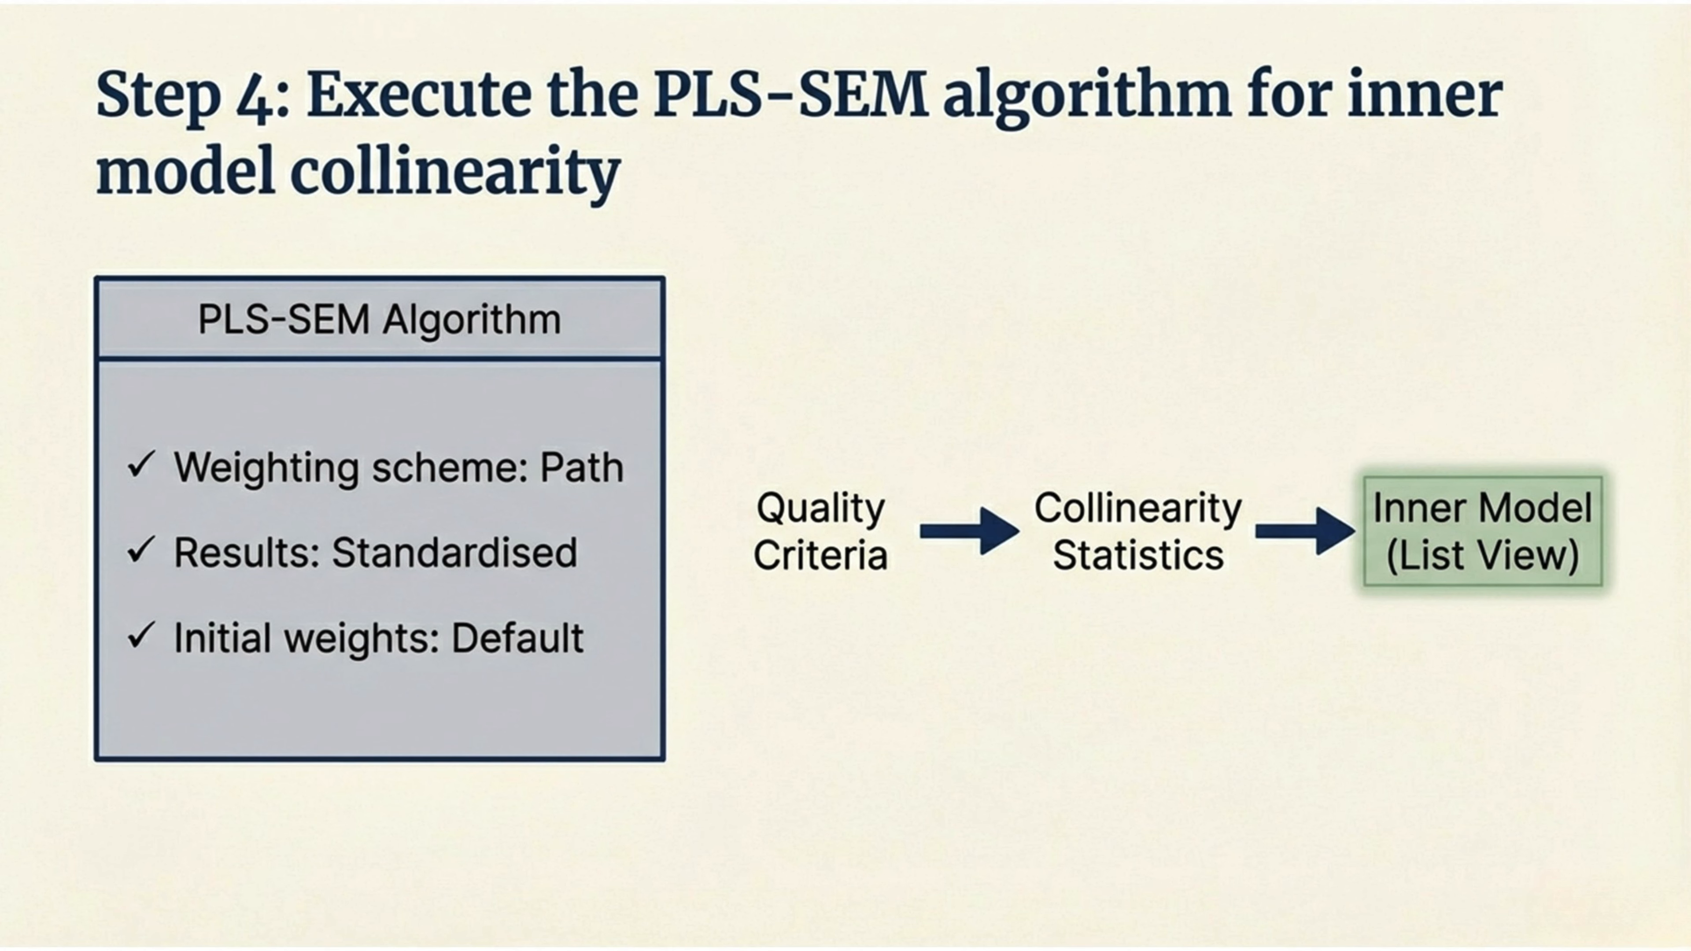